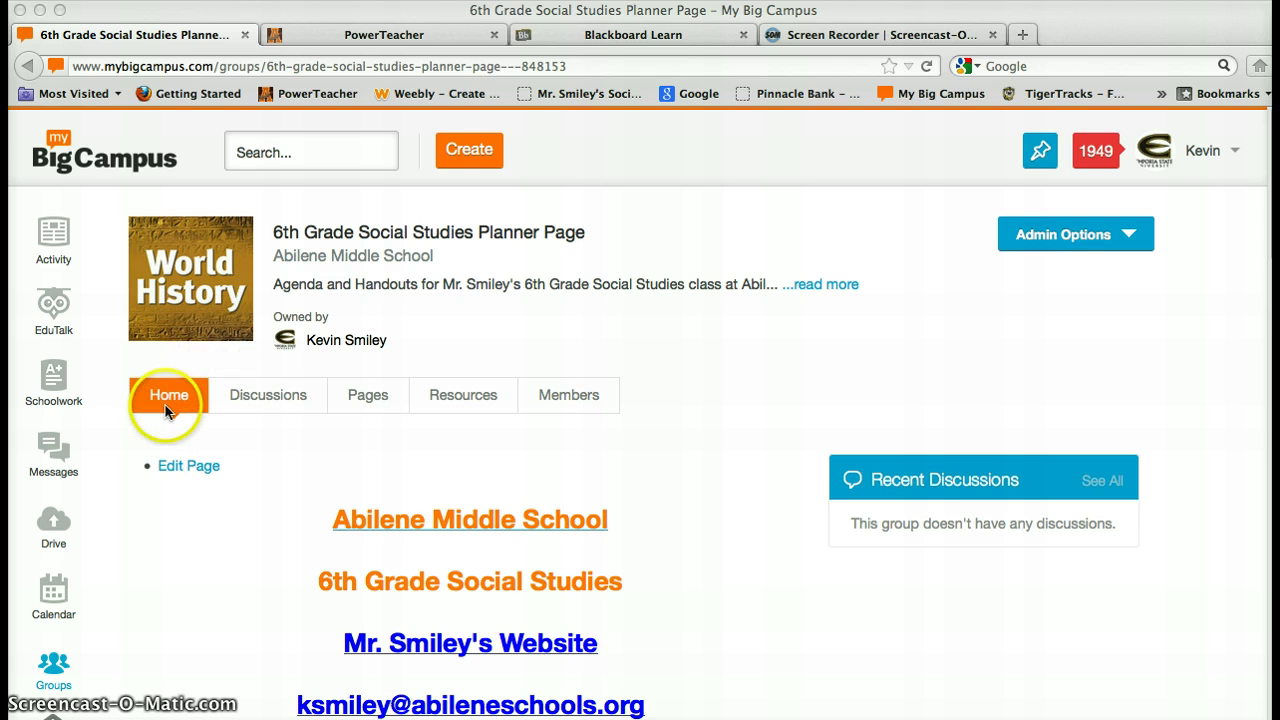
Step: Read the planner home page from the heading links through the weekly agenda on ancient Egypt to the embedded texting video
scroll(143, 571, down, 2)
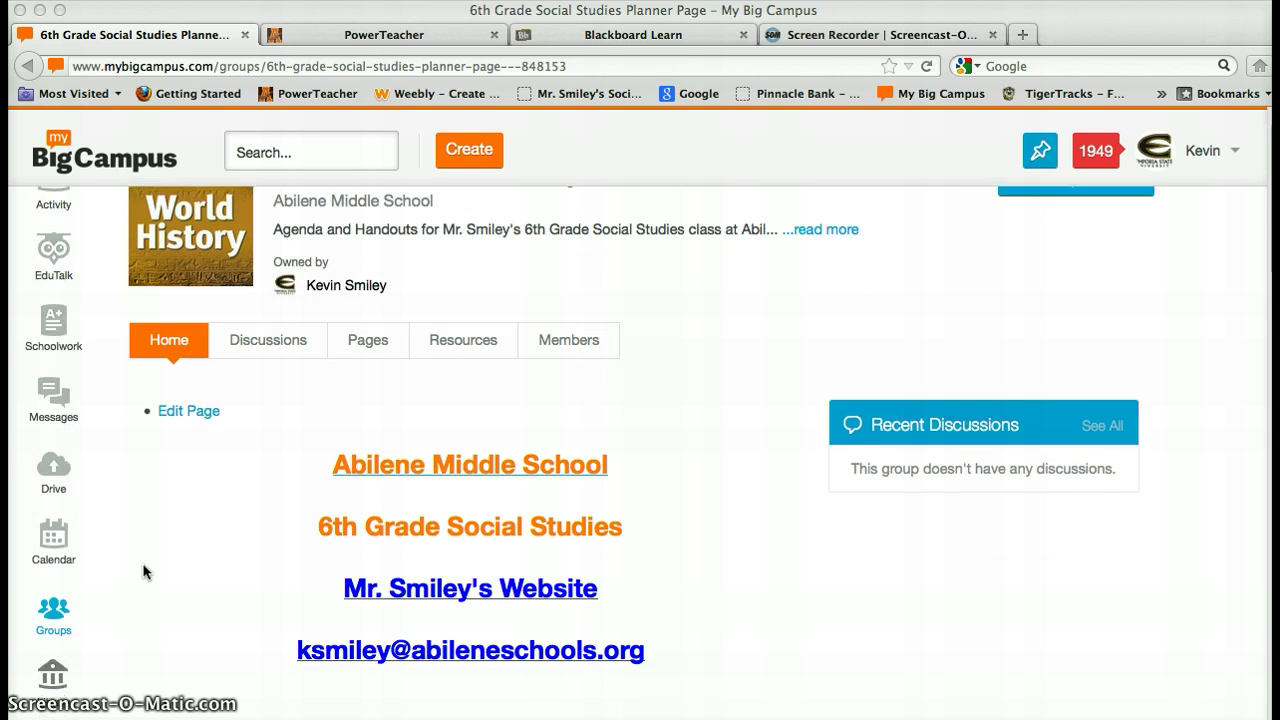
scroll(143, 571, down, 2)
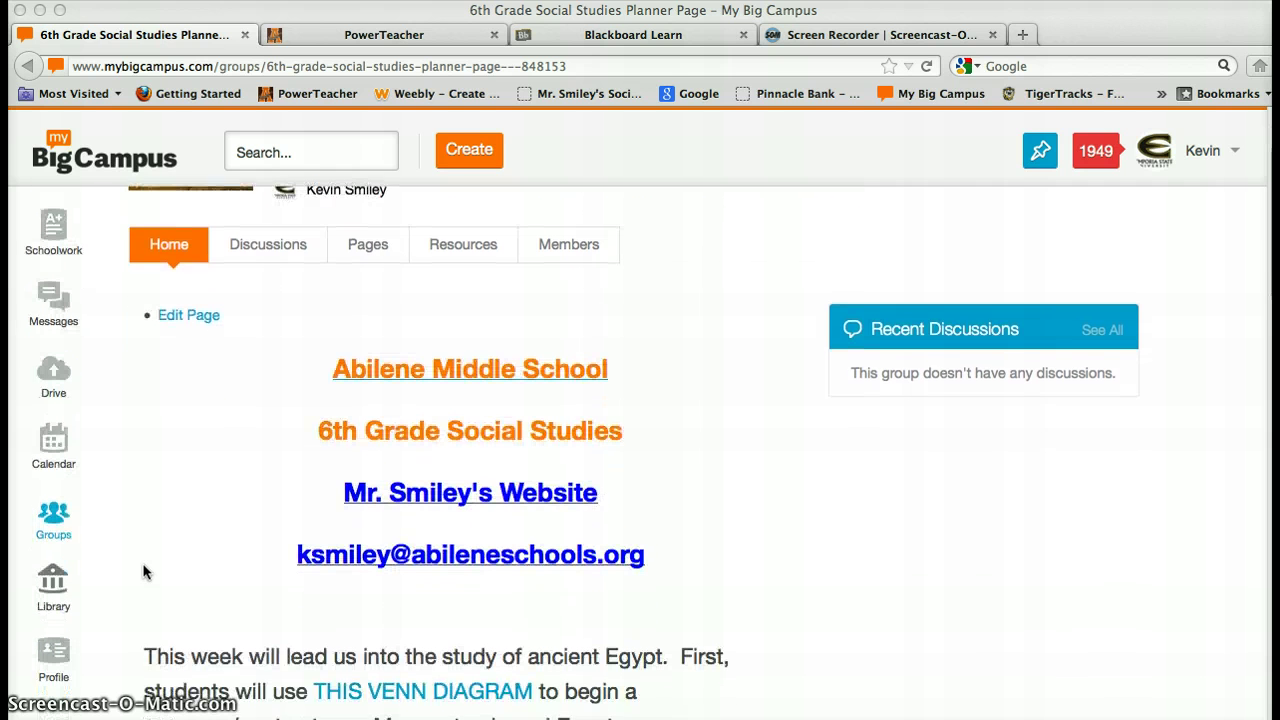
scroll(143, 571, down, 1)
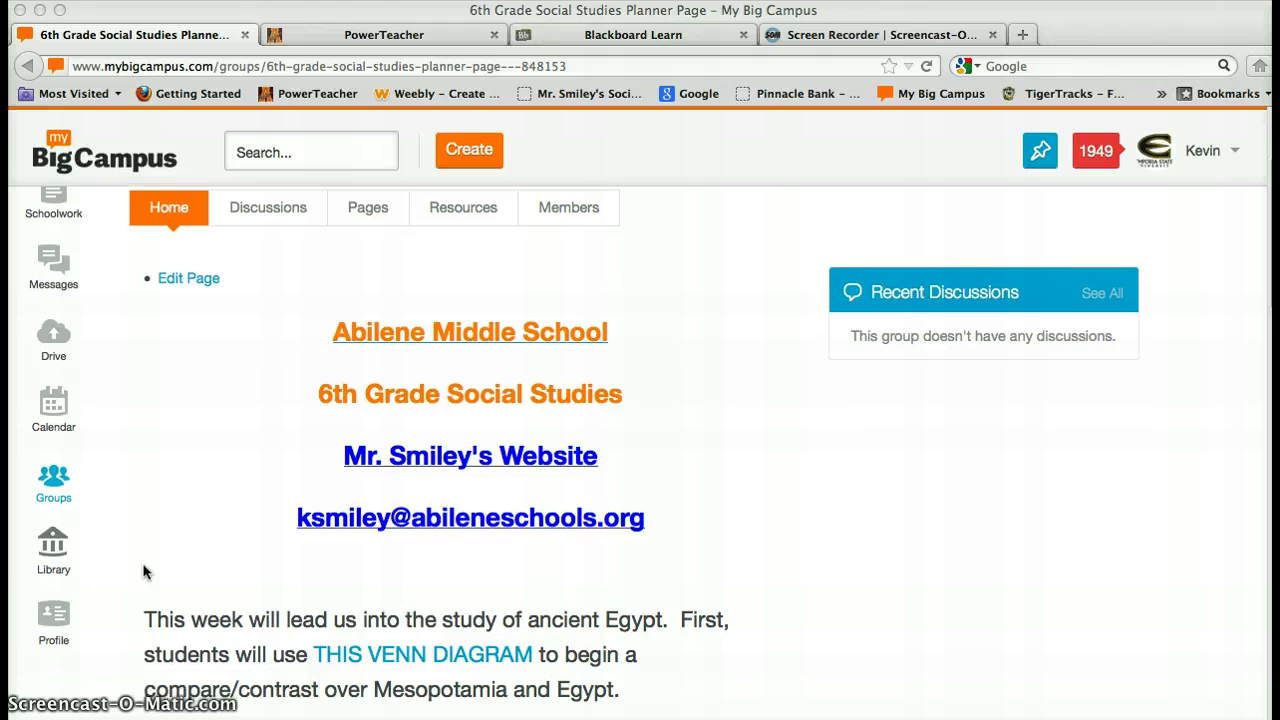
scroll(143, 571, down, 1)
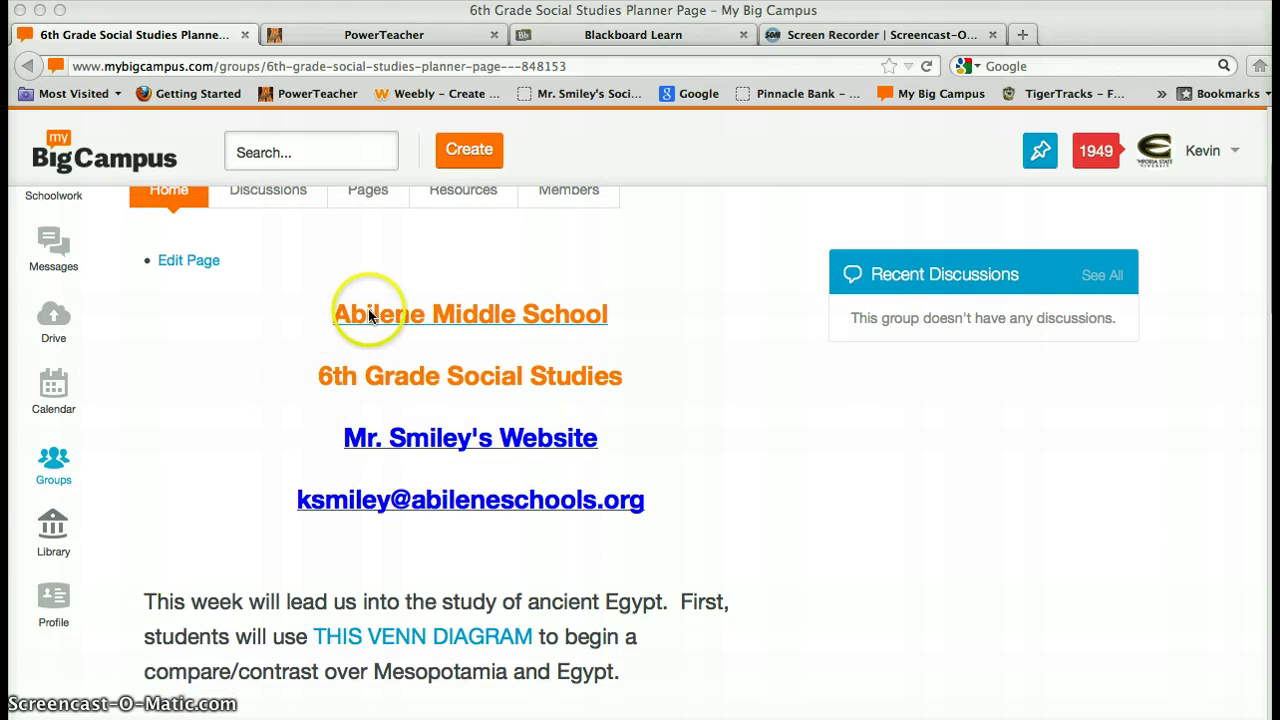
click(406, 440)
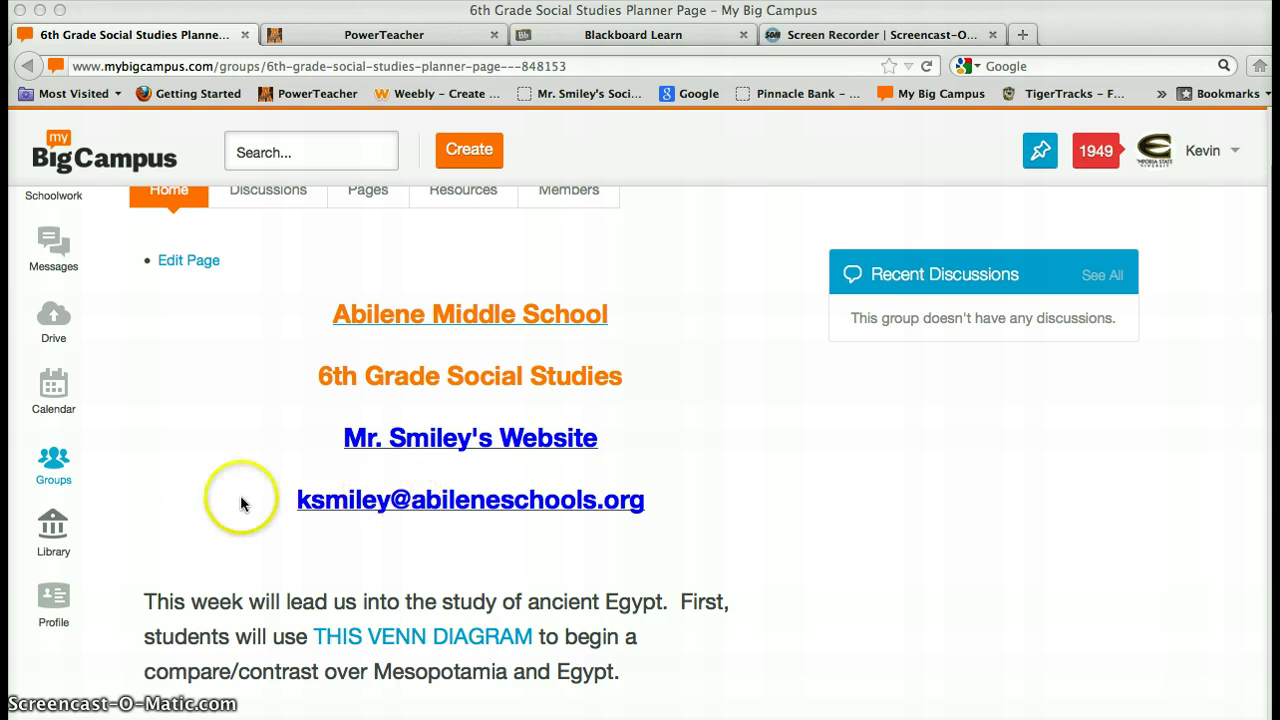
scroll(119, 550, down, 4)
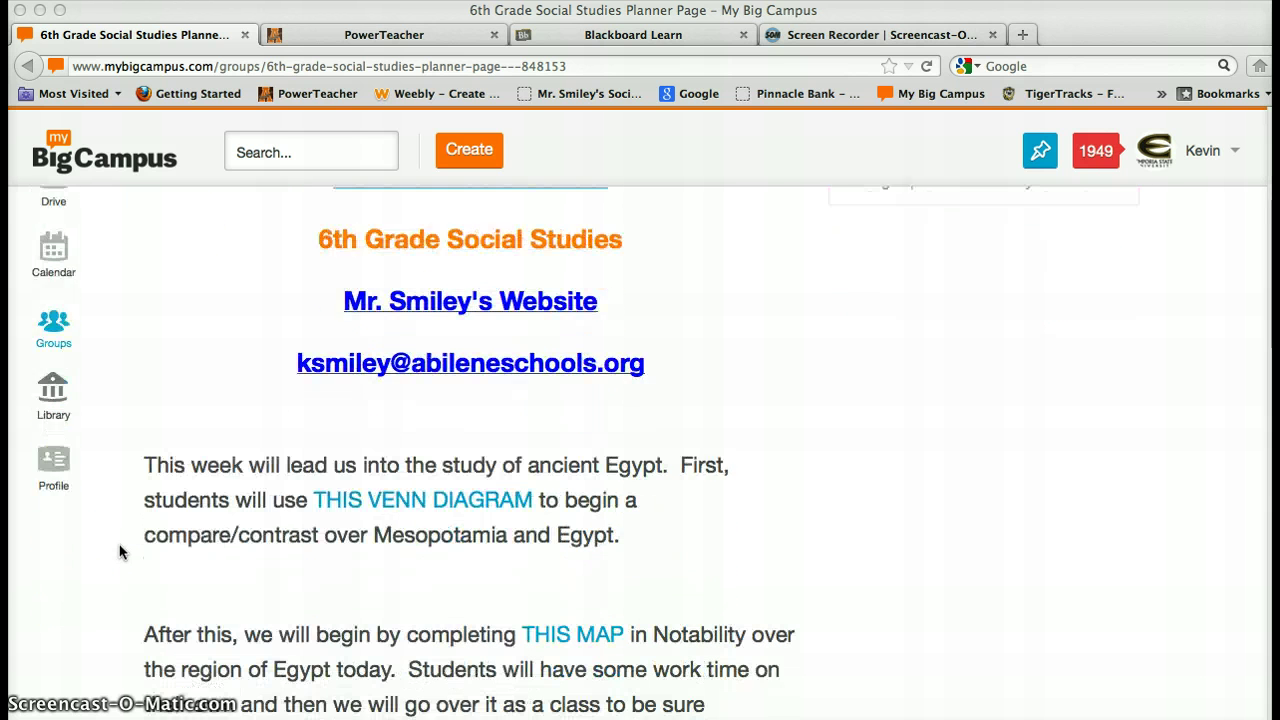
scroll(119, 550, down, 5)
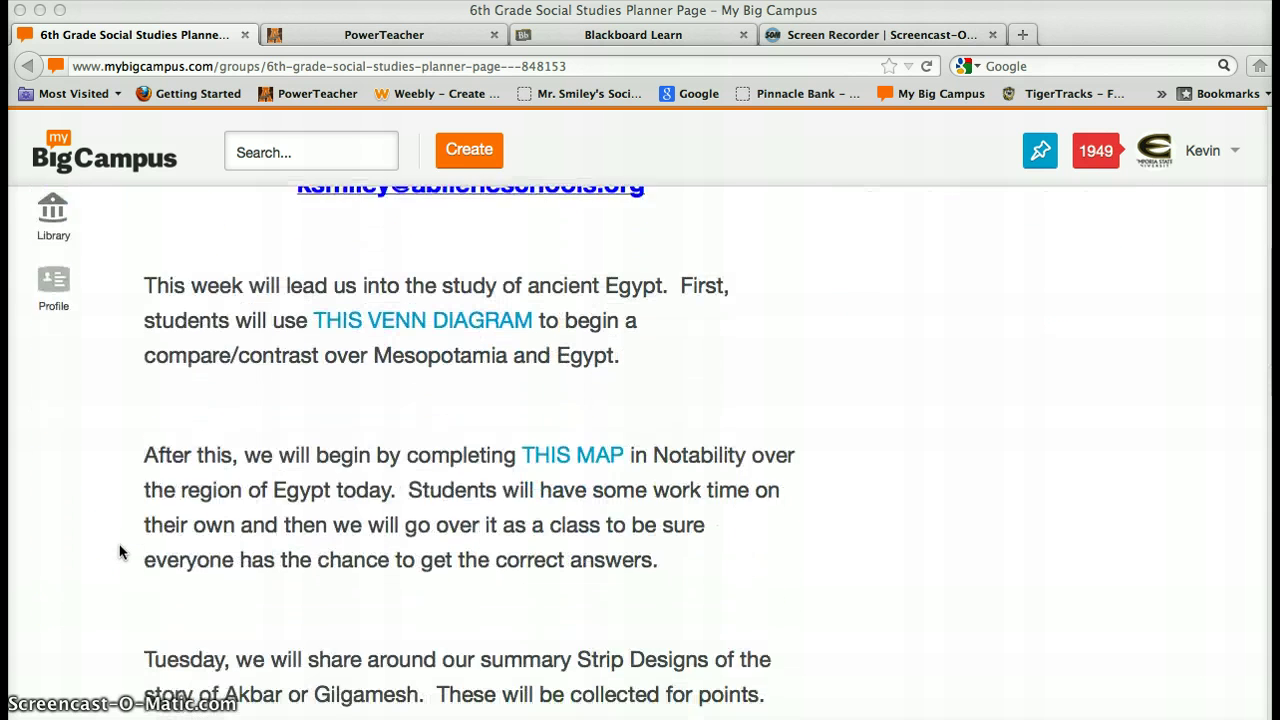
scroll(119, 550, down, 6)
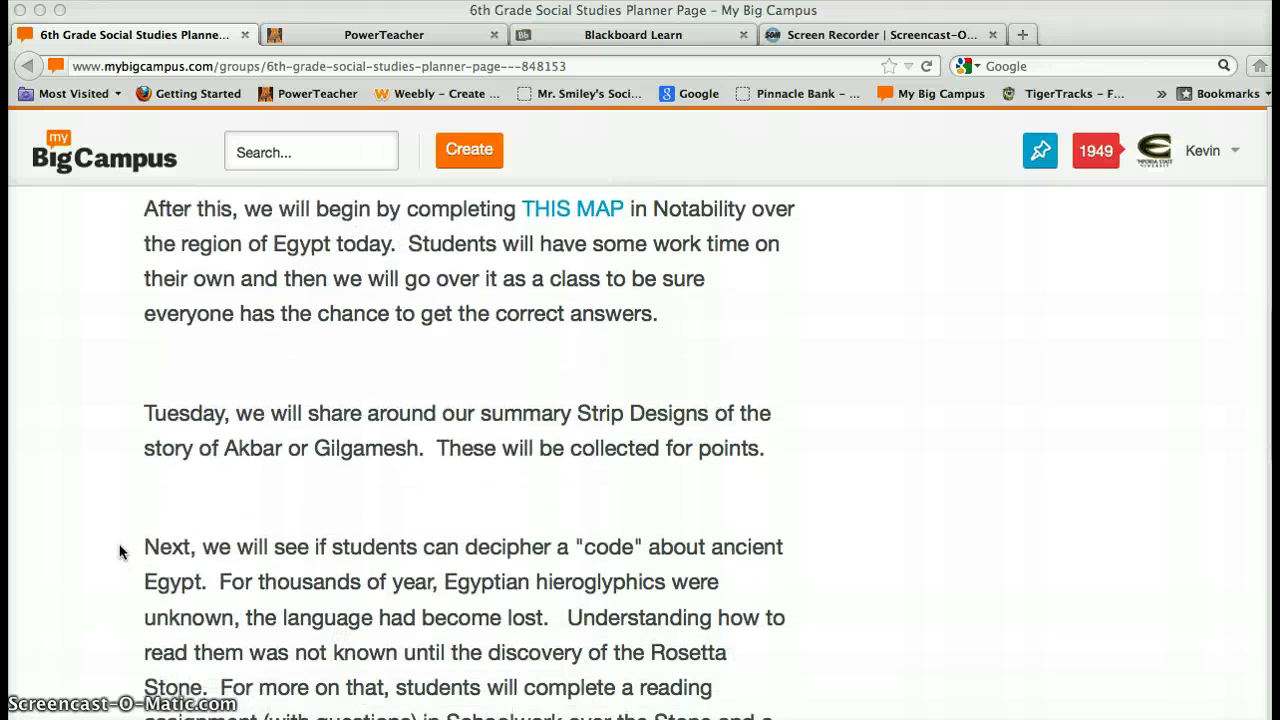
scroll(119, 550, down, 9)
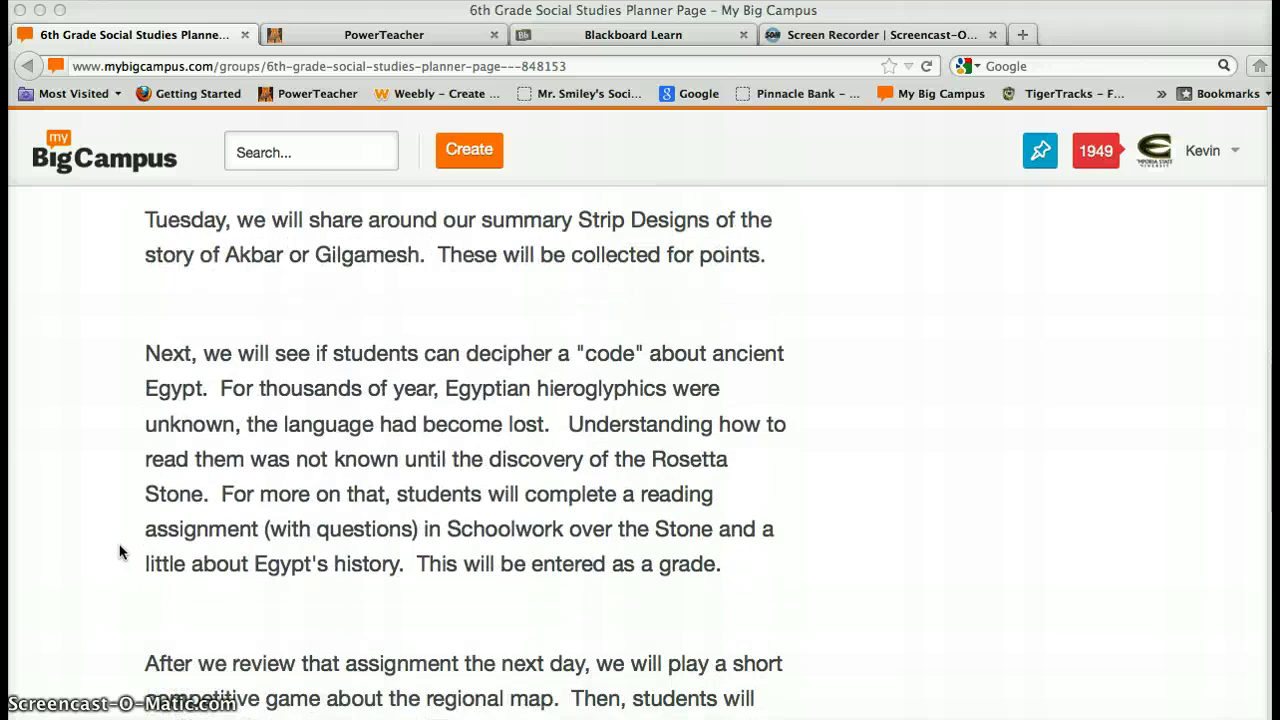
scroll(119, 550, down, 2)
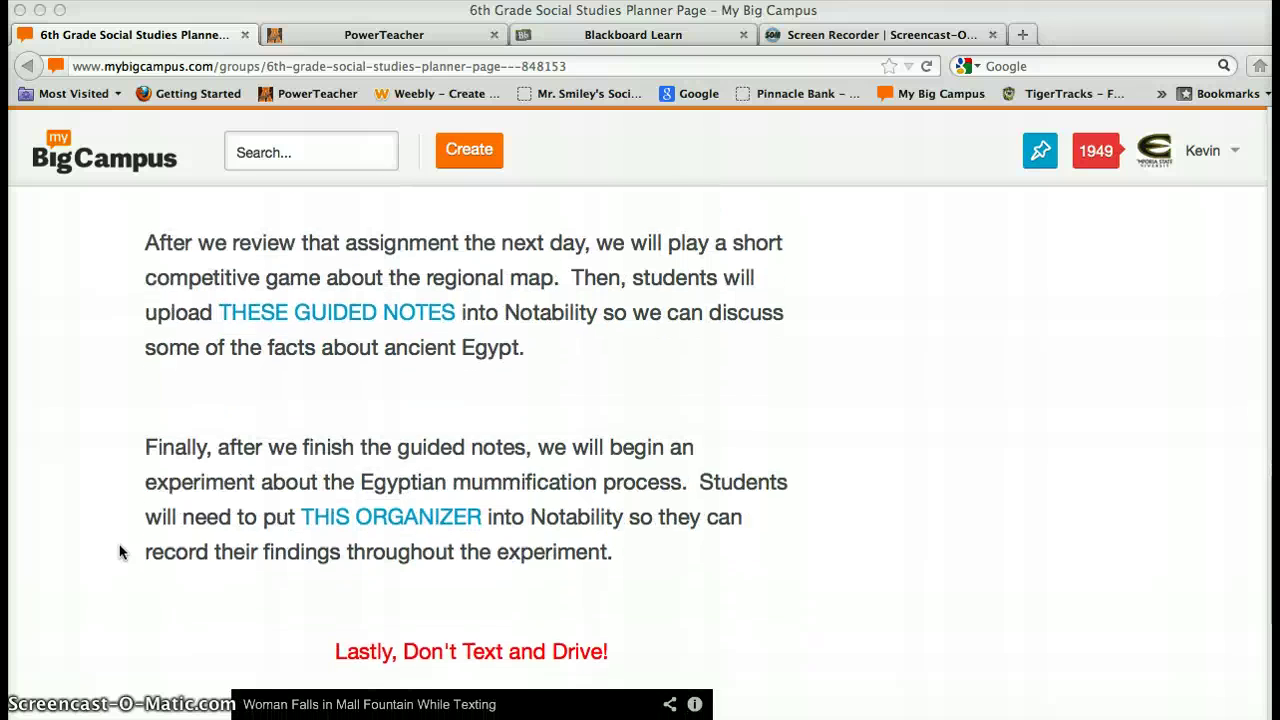
click(328, 510)
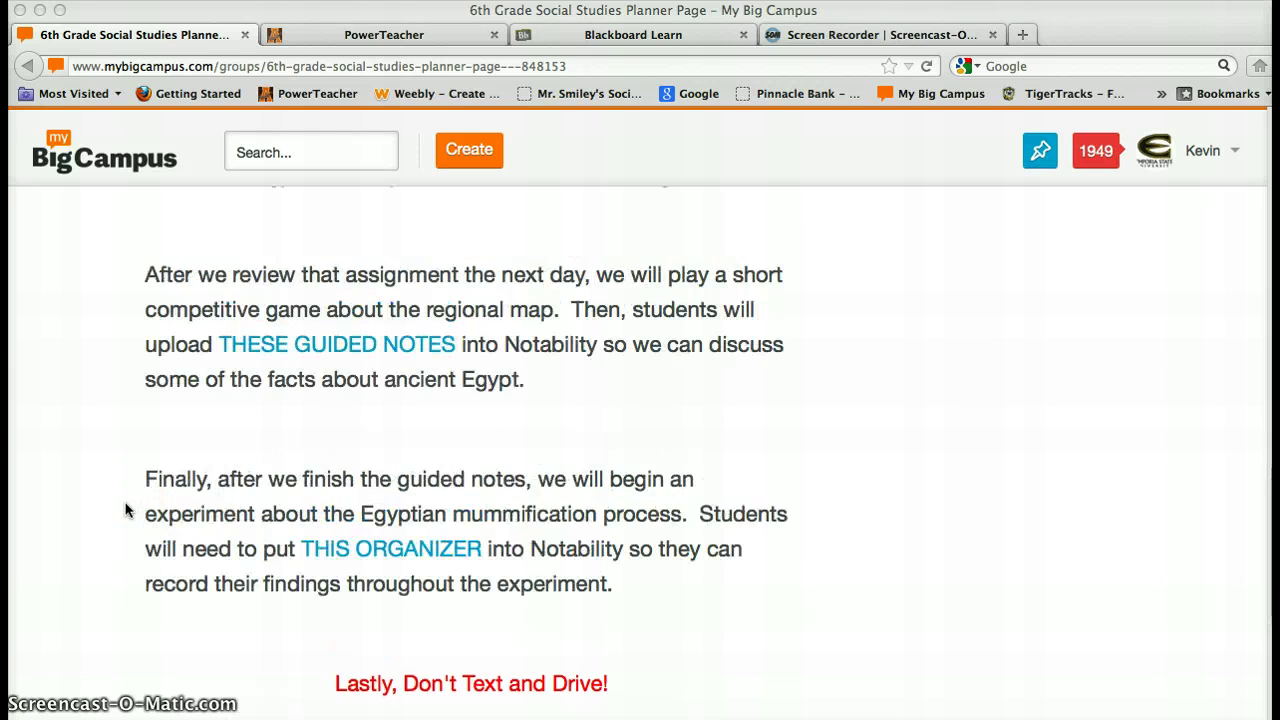
scroll(125, 510, up, 2)
scroll(125, 510, up, 3)
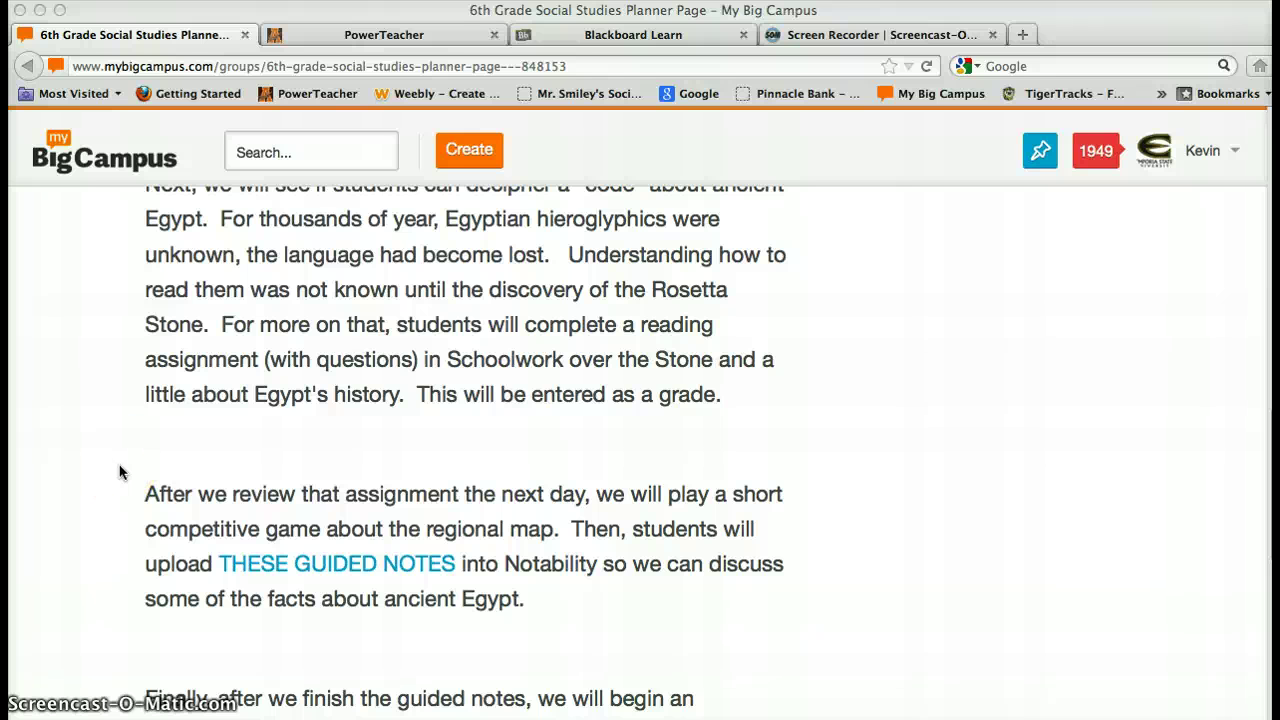
scroll(119, 472, down, 12)
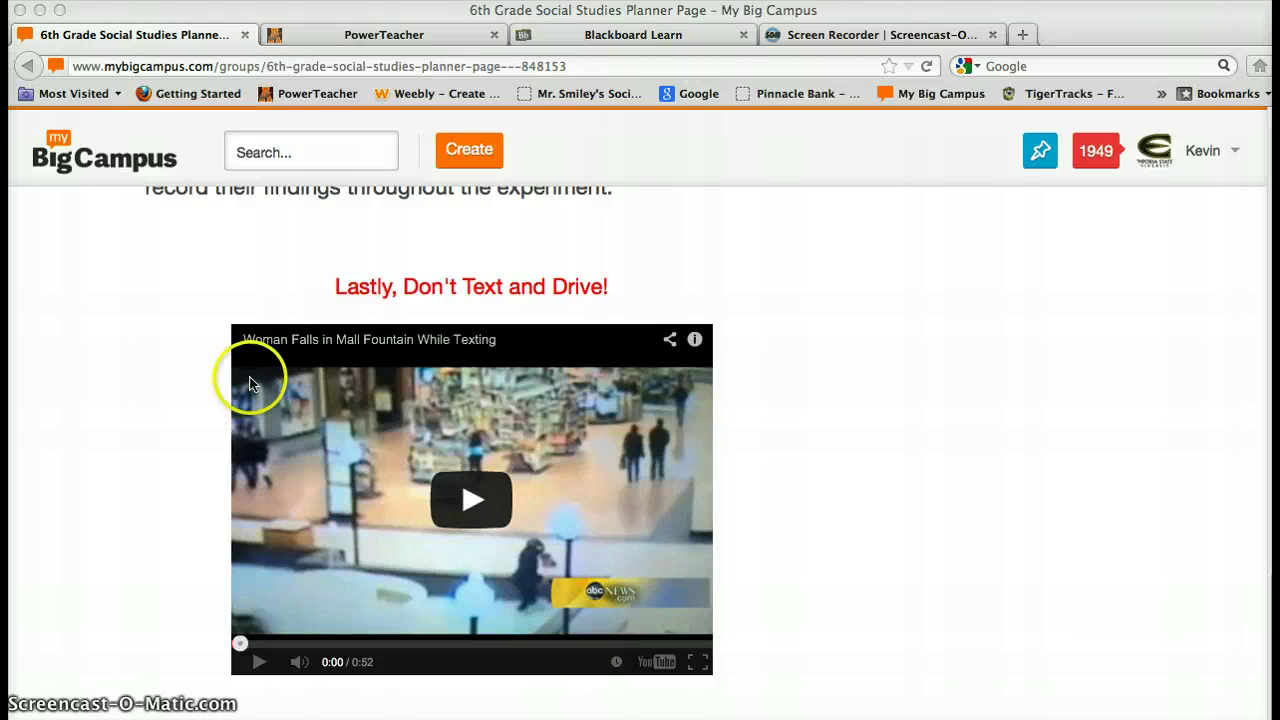
Step: Review the weekly agenda in reverse, from the embedded video back up to the school and class heading links
scroll(152, 400, up, 15)
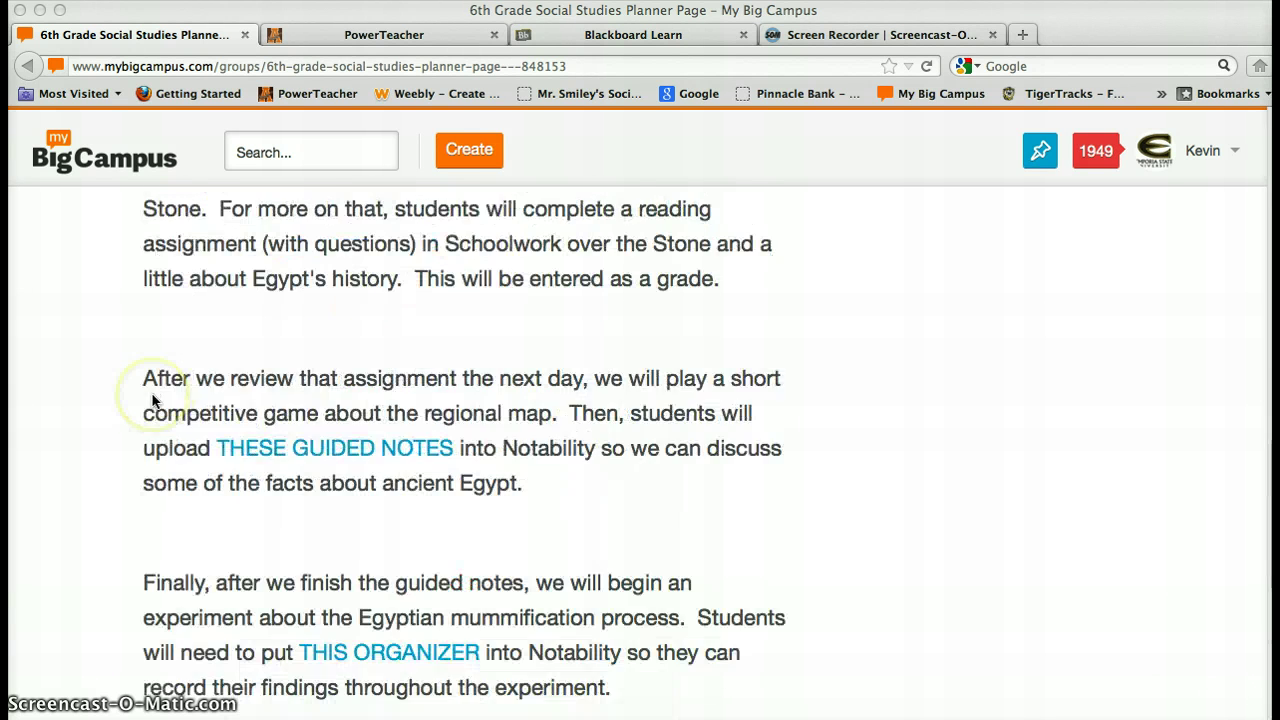
scroll(152, 400, up, 3)
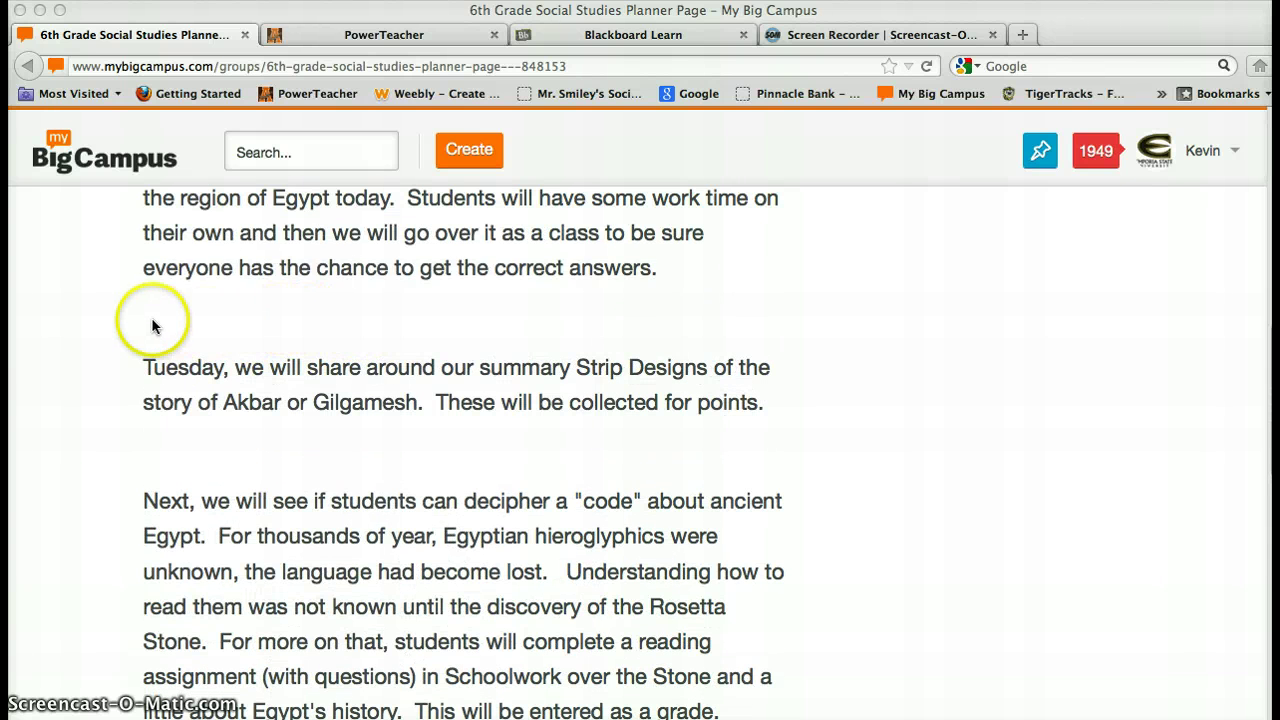
scroll(110, 317, up, 3)
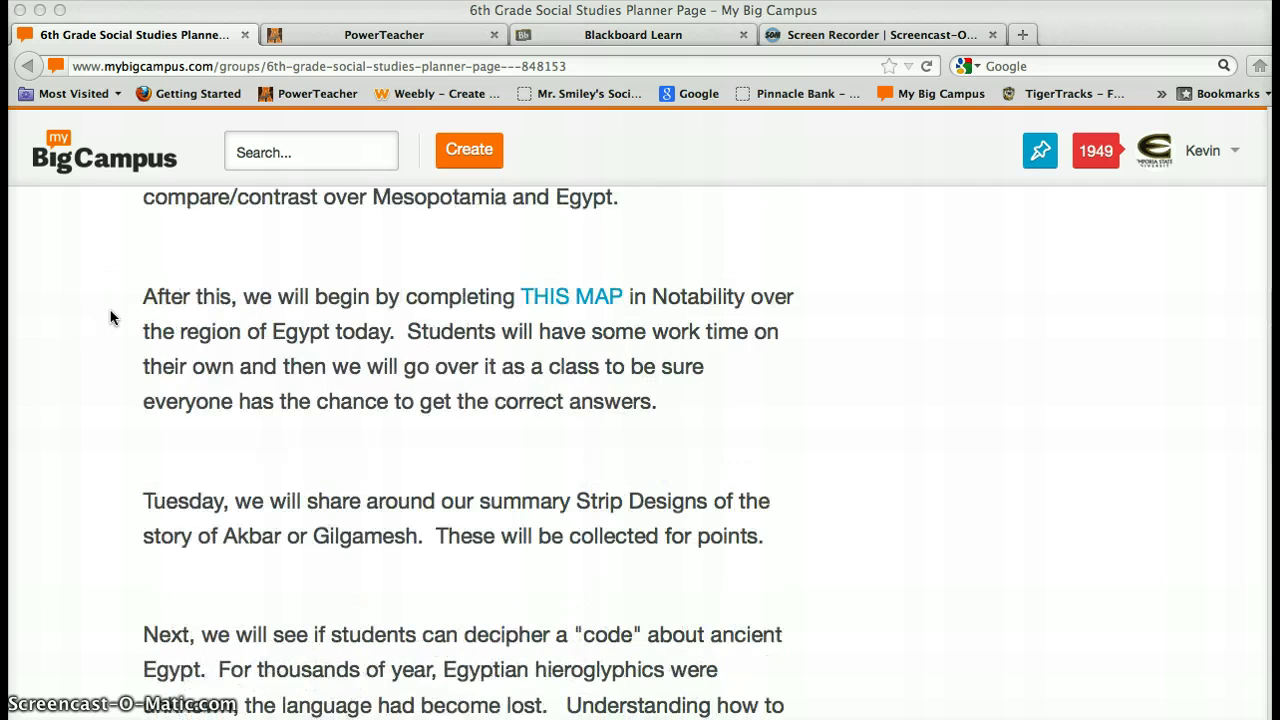
scroll(110, 317, up, 3)
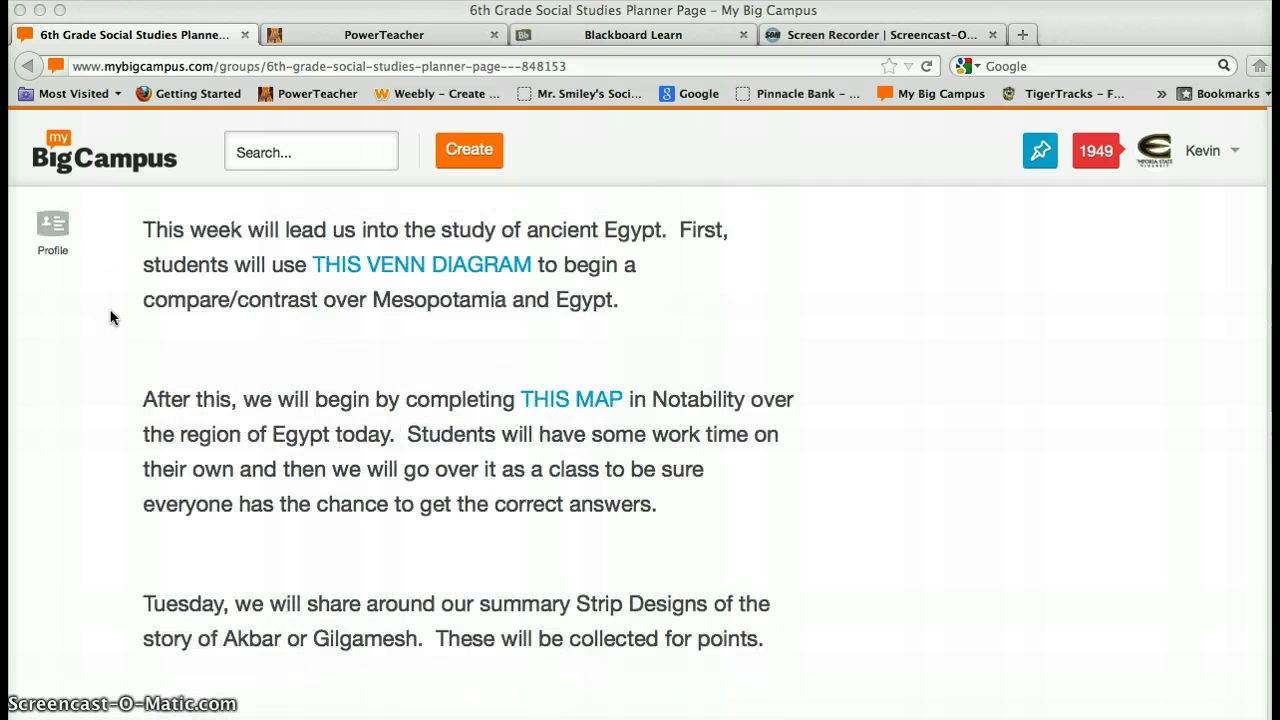
scroll(110, 317, up, 3)
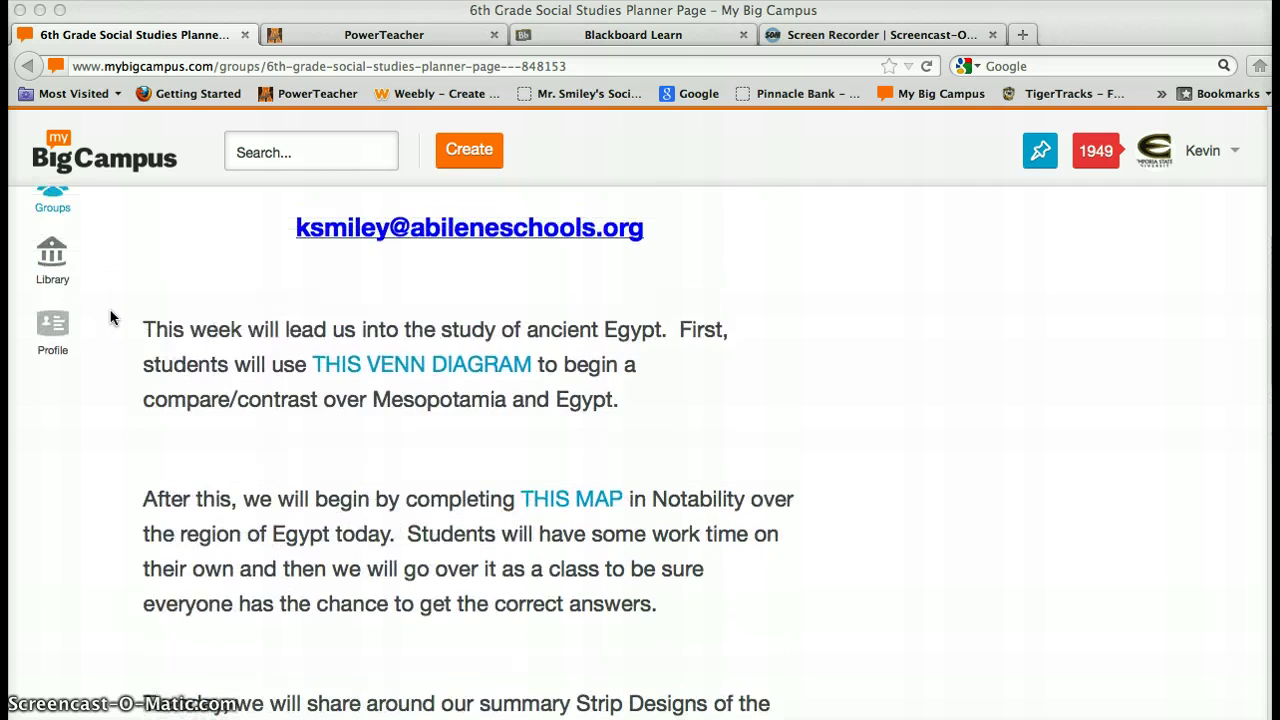
click(112, 330)
scroll(112, 330, up, 4)
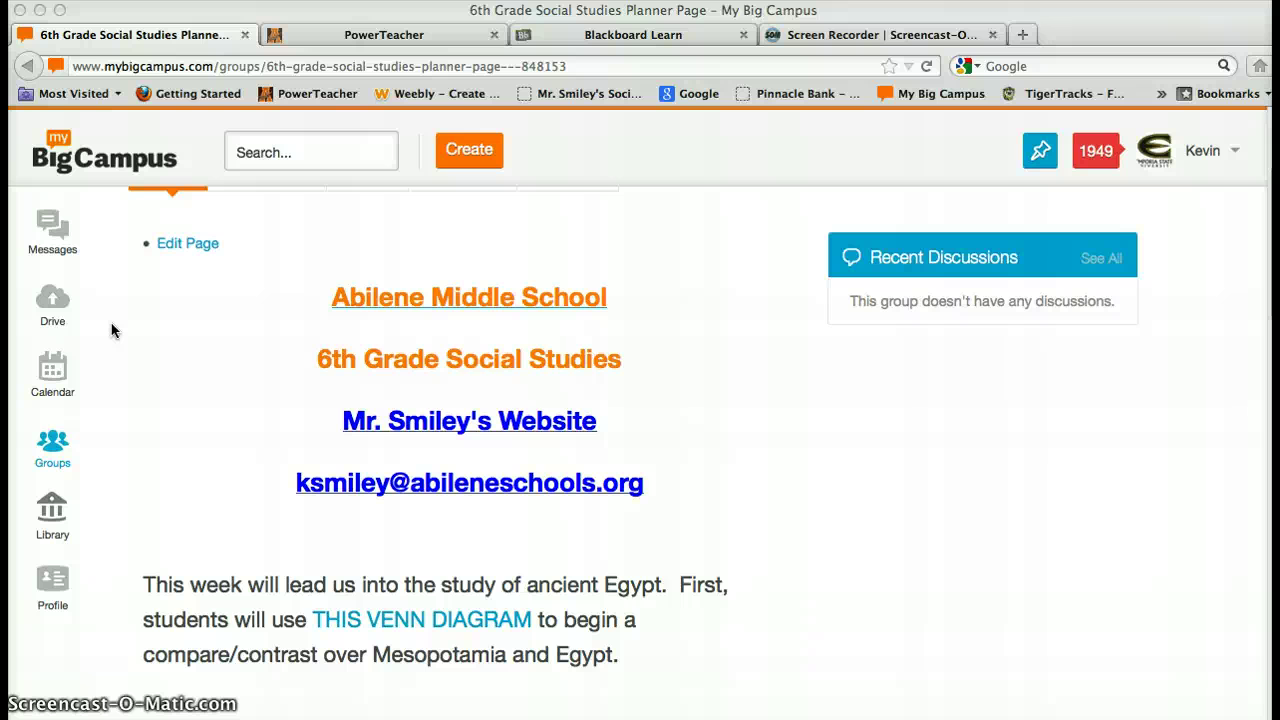
scroll(112, 330, up, 2)
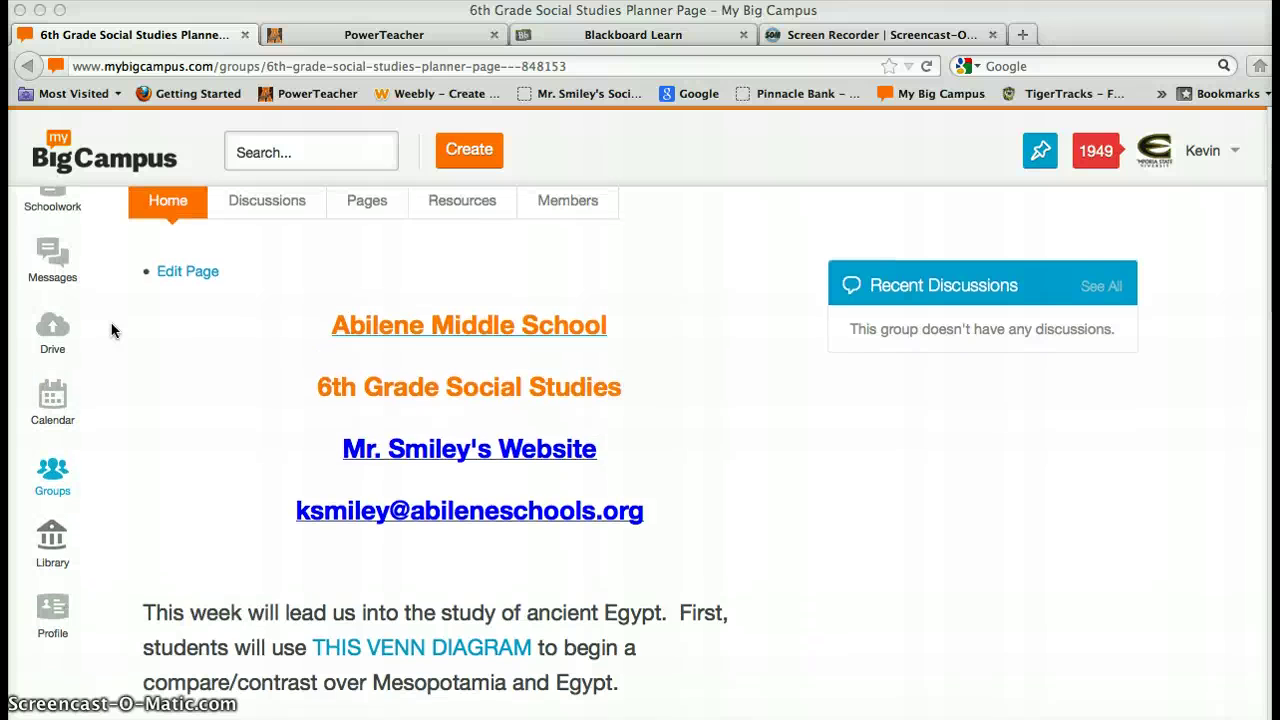
Step: Open the group's list of weekly pages and view the Week 5 9/23-9/27 page
click(380, 277)
click(380, 277)
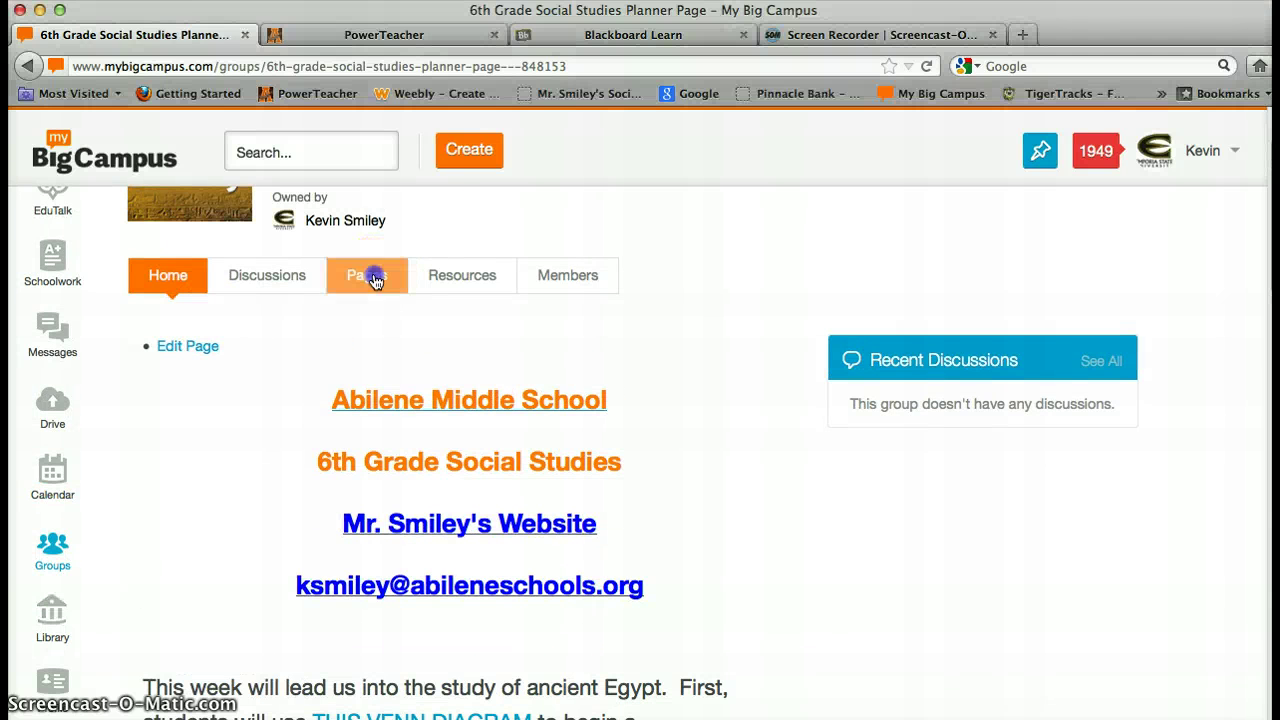
click(140, 431)
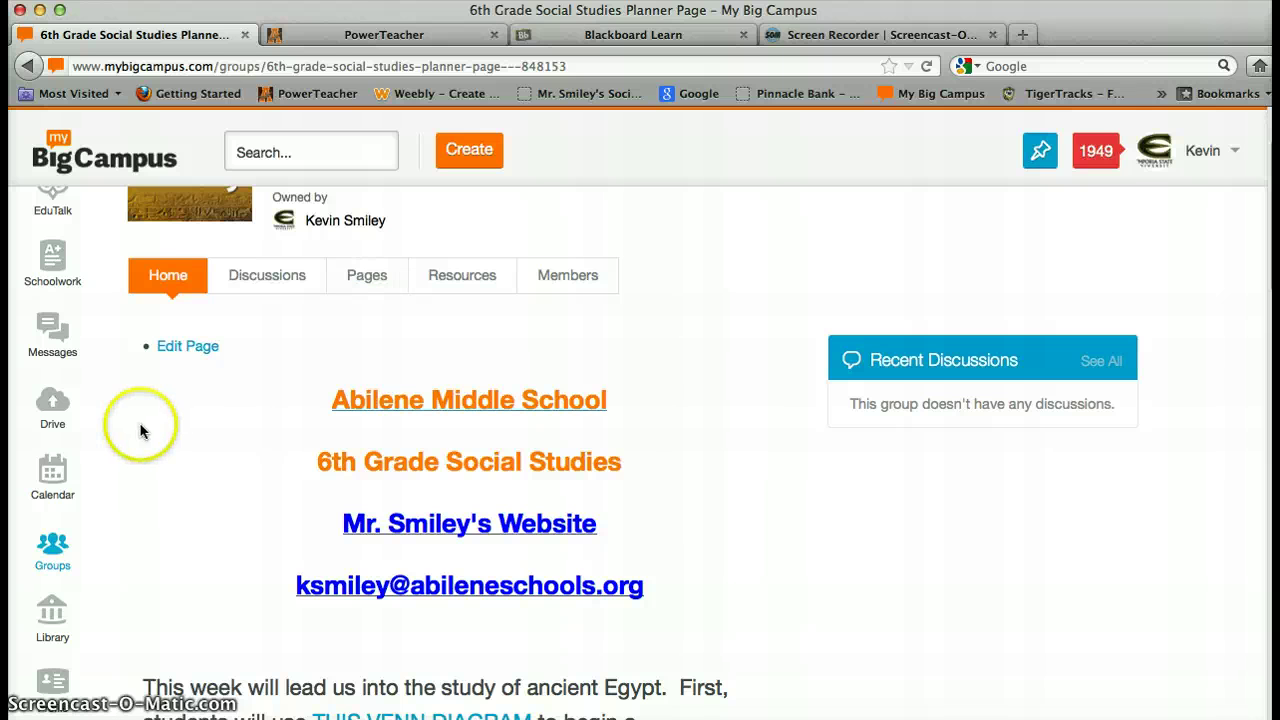
click(363, 280)
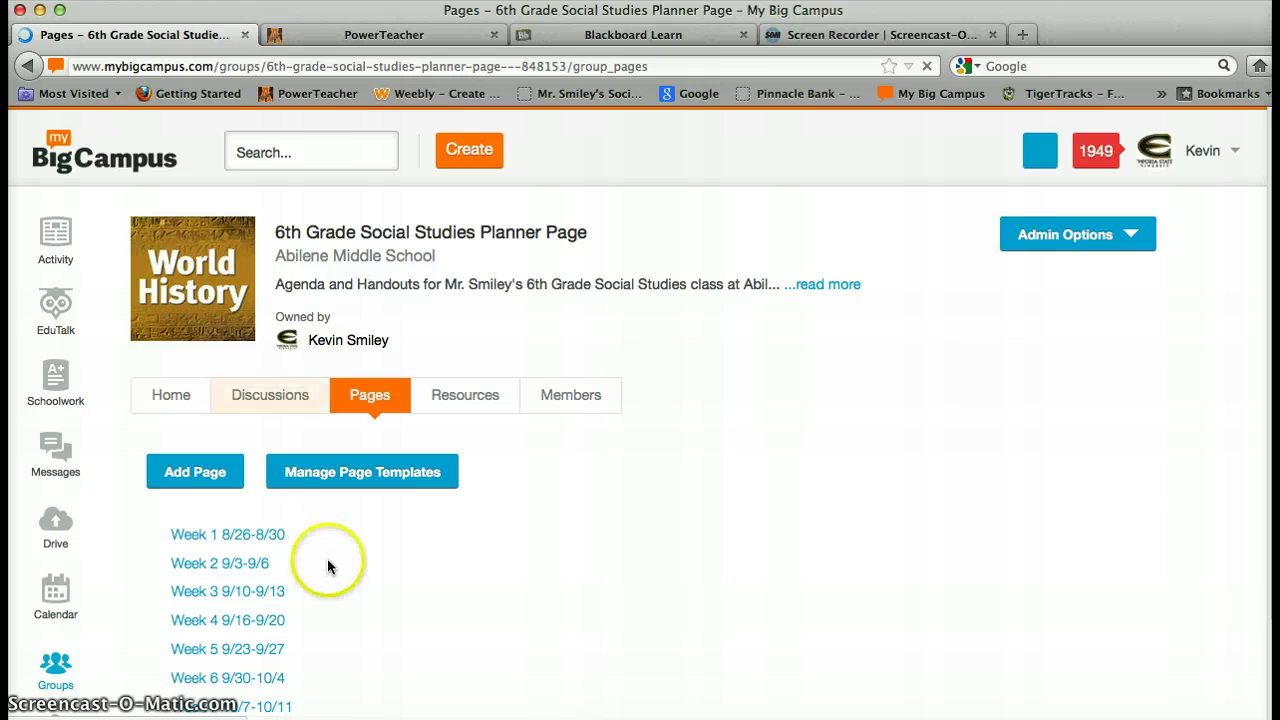
scroll(327, 558, down, 3)
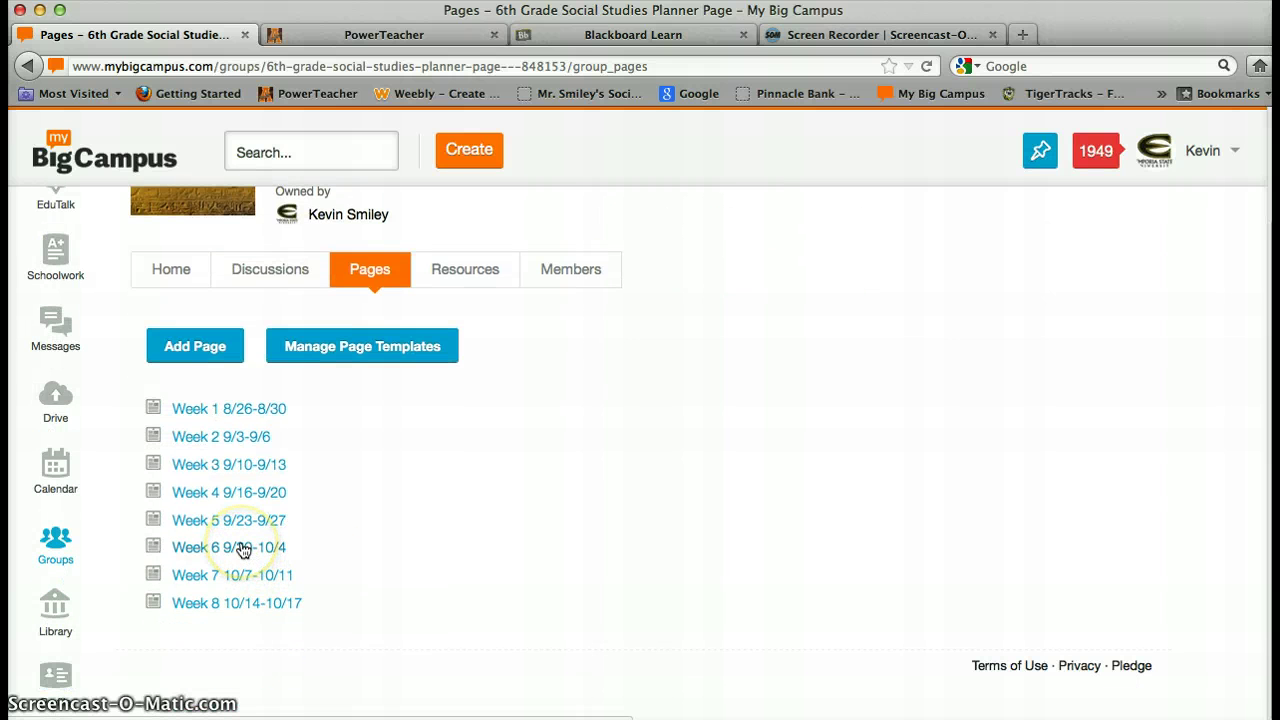
click(236, 522)
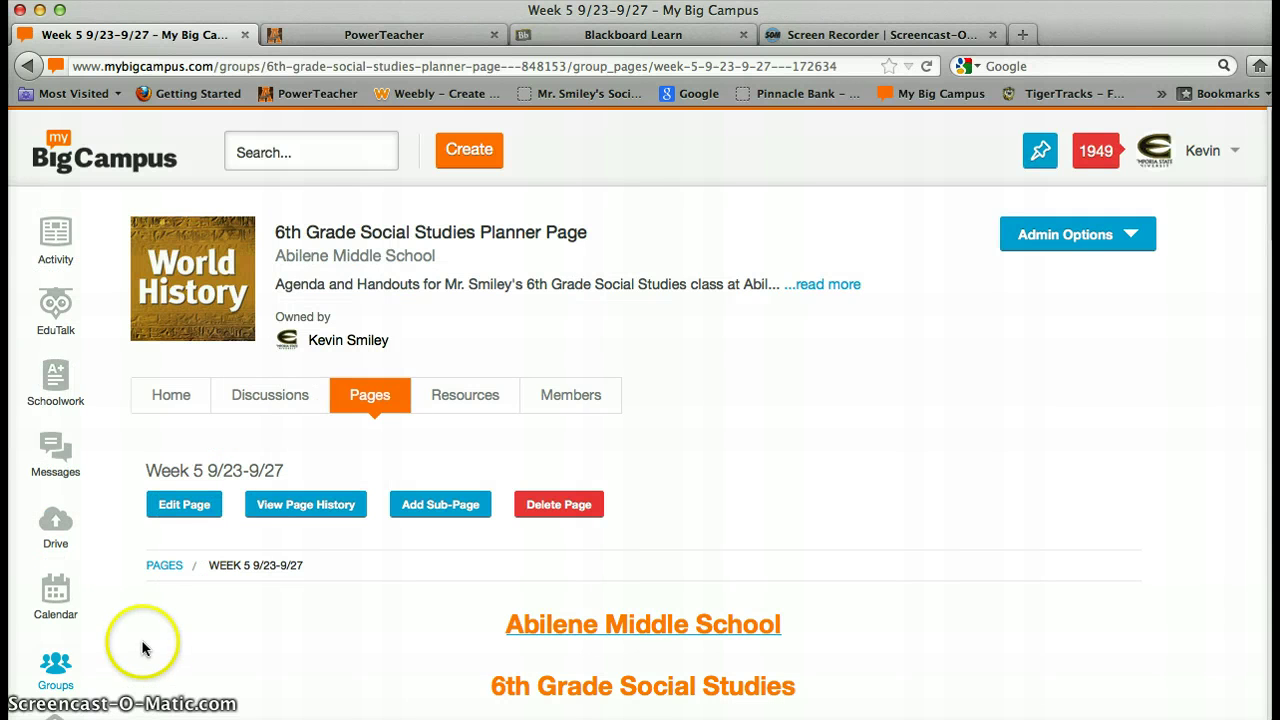
Step: Examine the Week 5 page's daily entries and embedded Otzi films from Monday 9/23 to Wednesday 9/25, and return to its beginning
scroll(177, 623, down, 8)
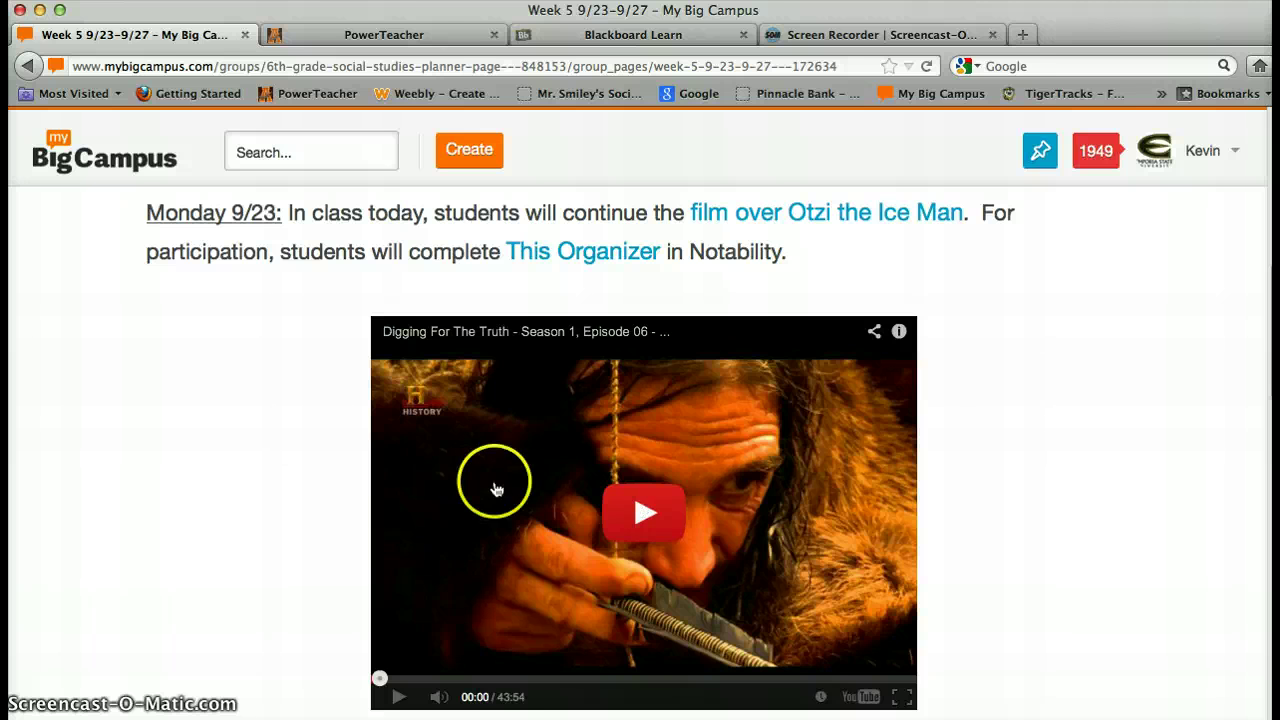
scroll(292, 510, down, 1)
scroll(292, 506, down, 1)
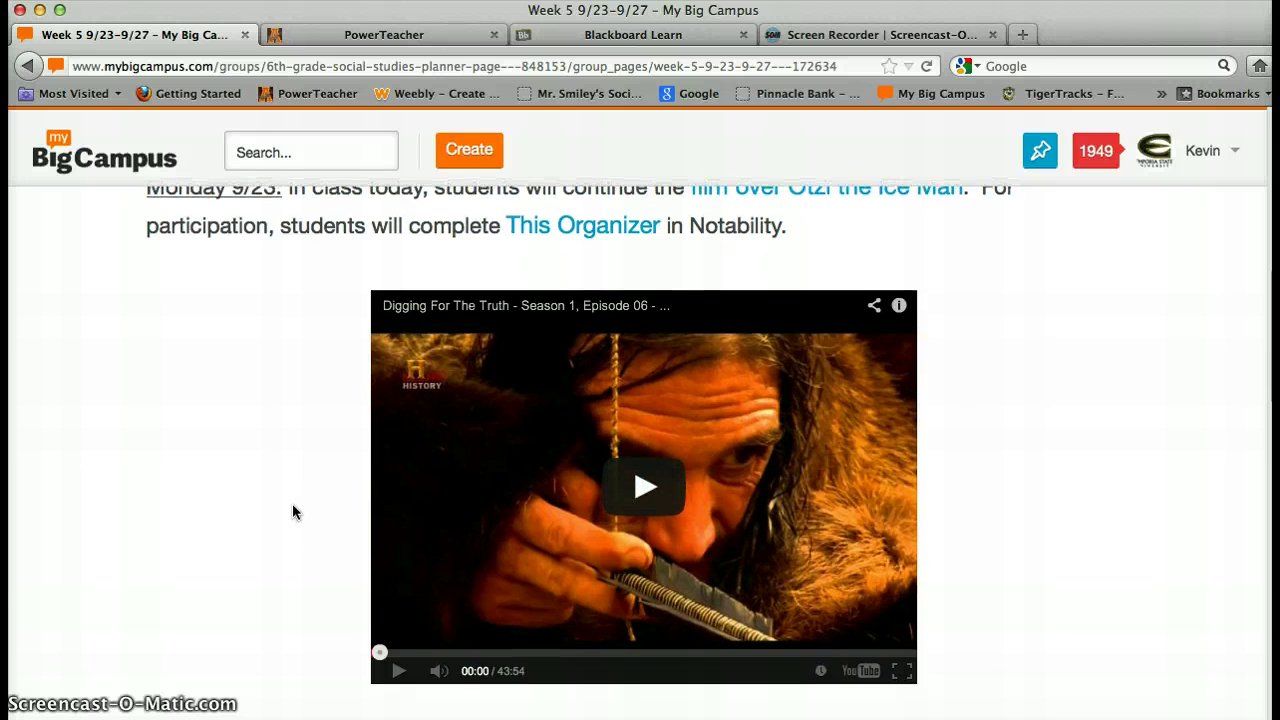
mouse_move(292, 512)
mouse_down()
mouse_move(329, 491)
mouse_move(623, 451)
mouse_move(636, 482)
mouse_up()
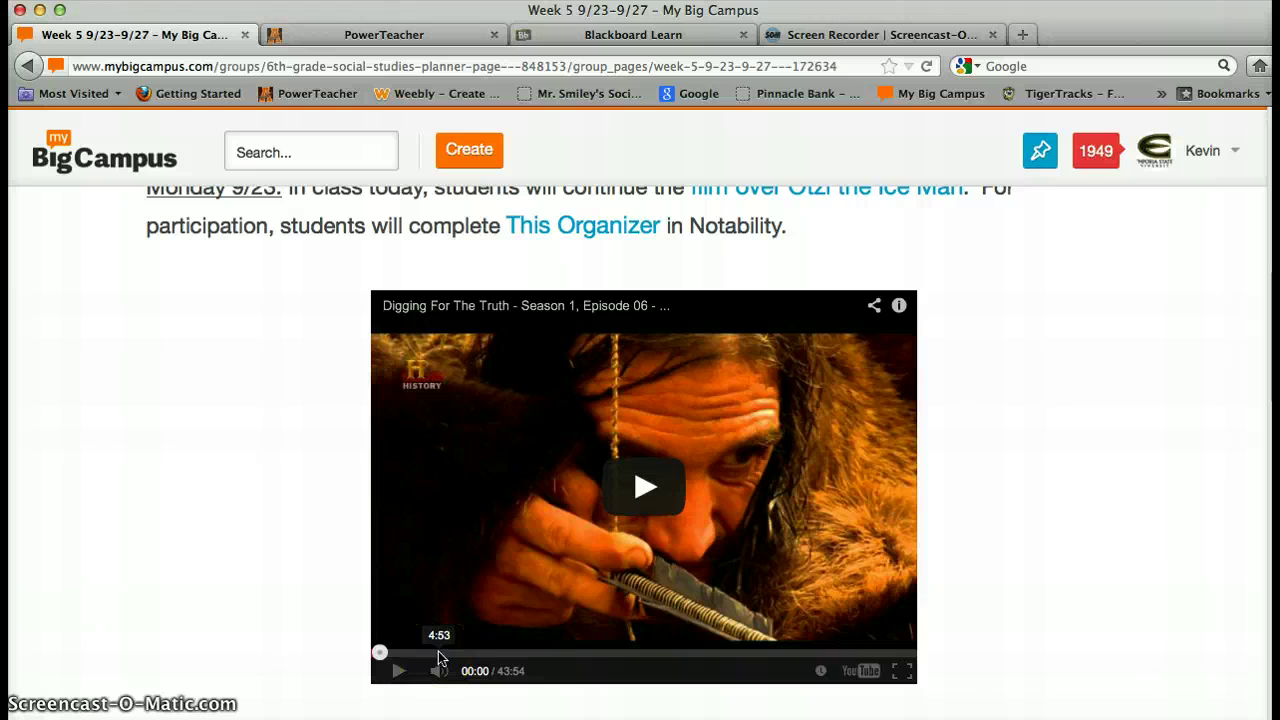
click(311, 551)
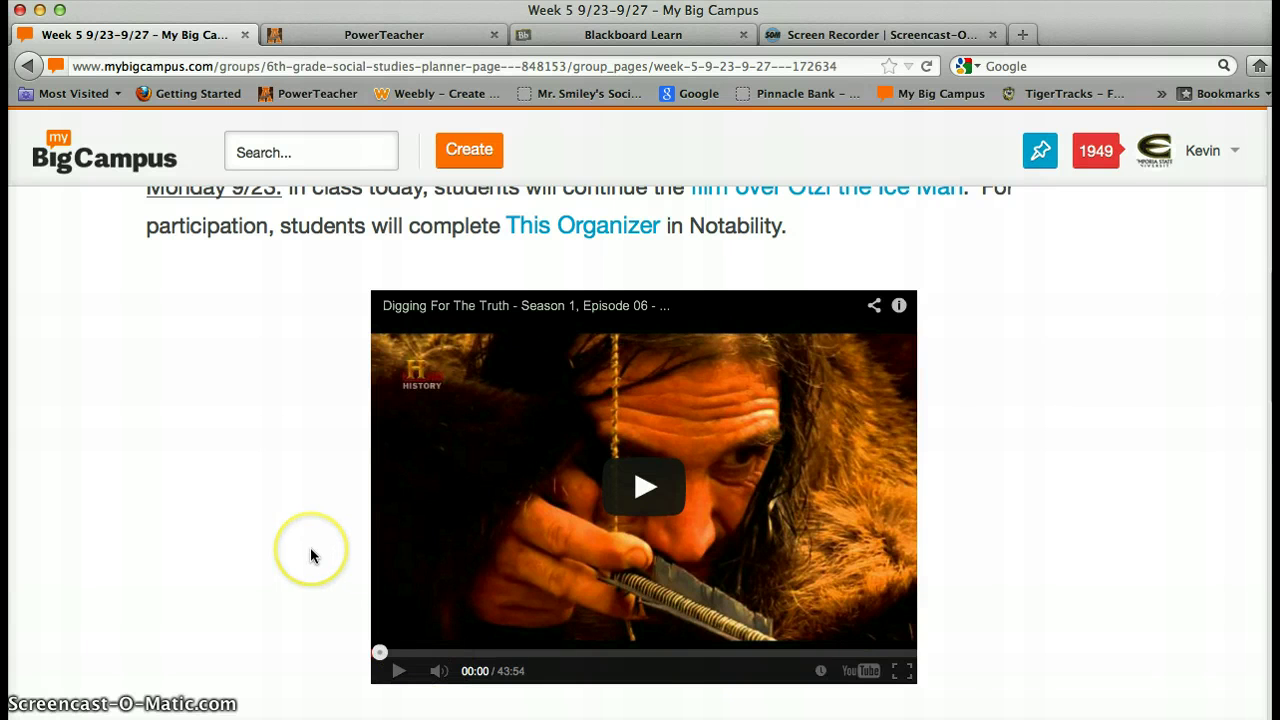
scroll(310, 551, down, 3)
scroll(310, 548, up, 1)
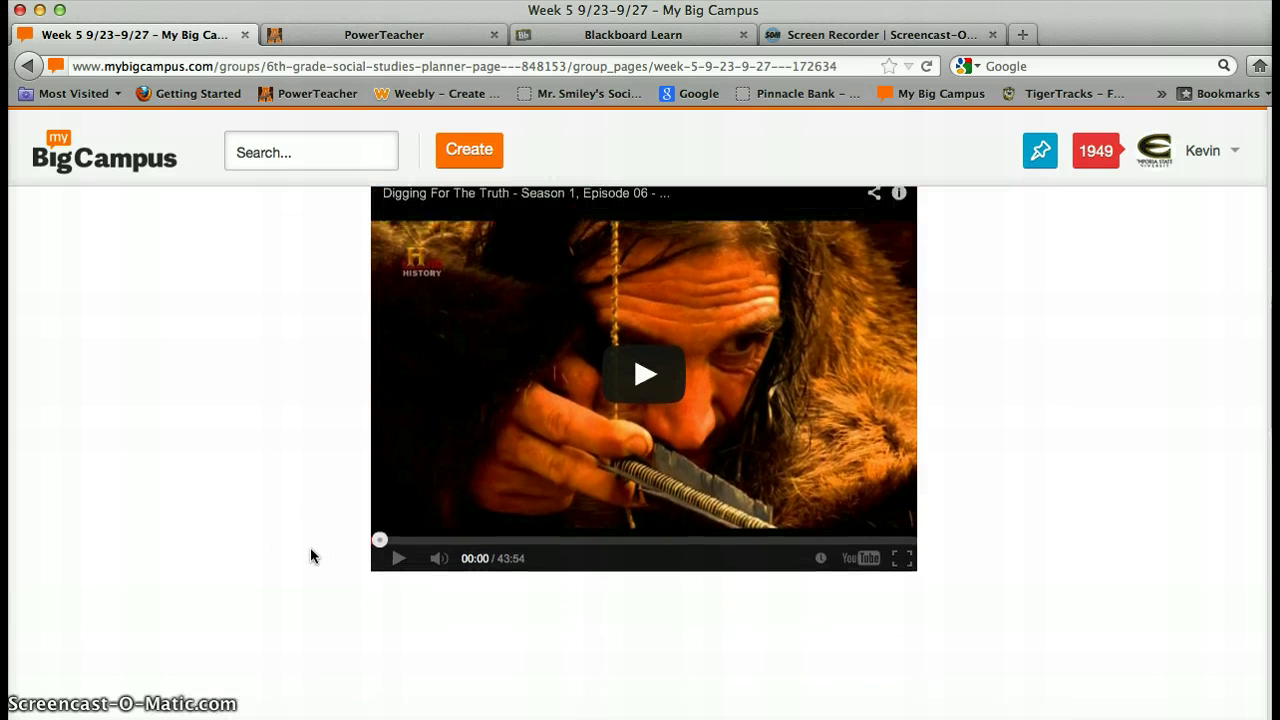
scroll(310, 548, down, 8)
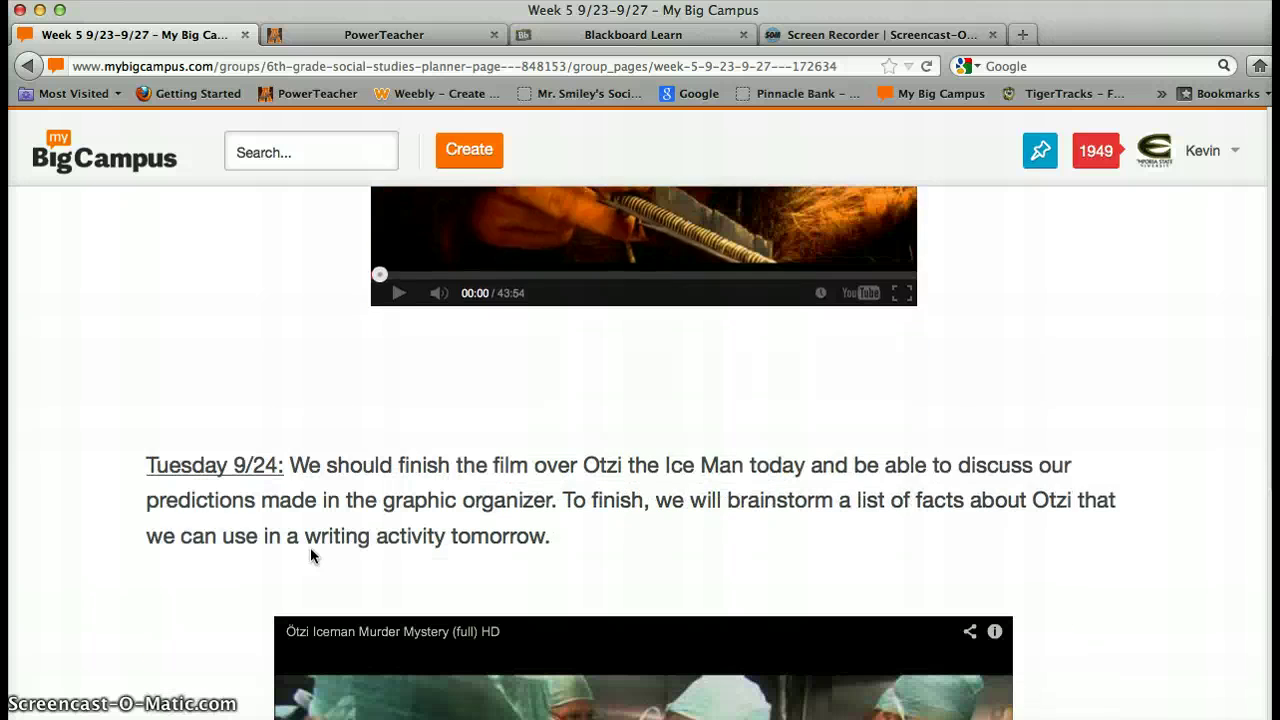
scroll(310, 555, down, 4)
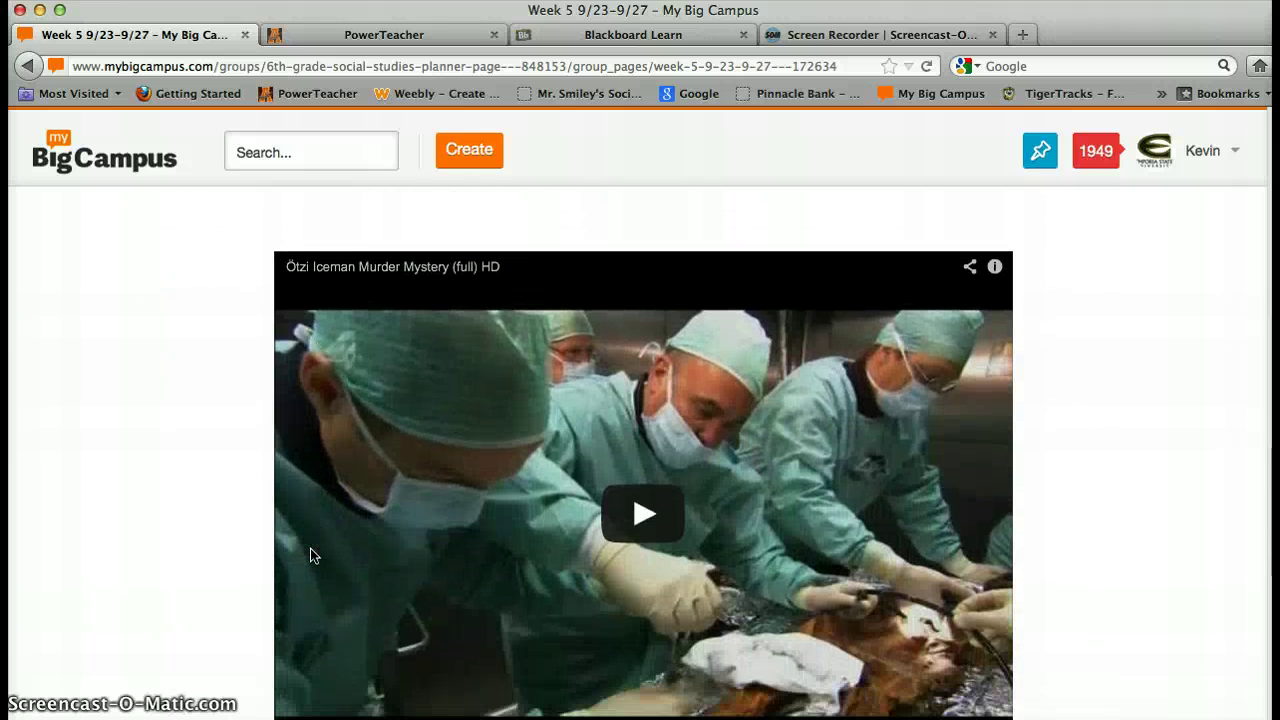
scroll(310, 548, down, 2)
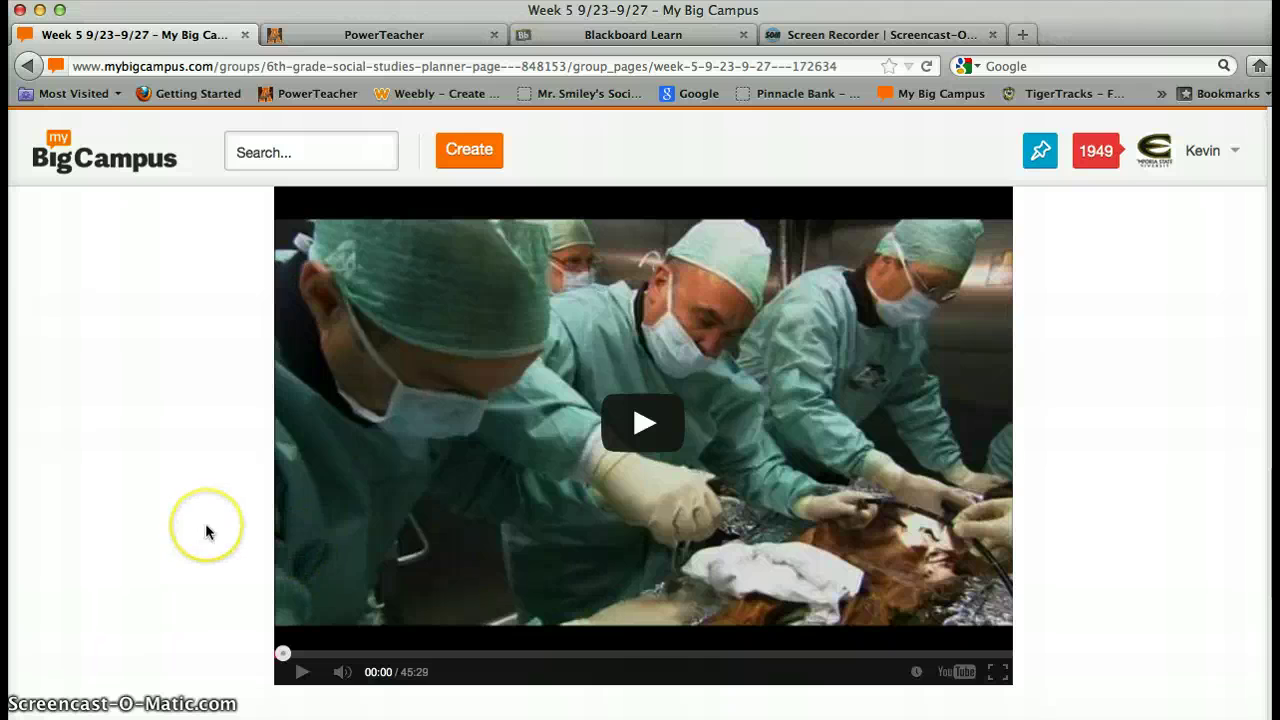
scroll(205, 531, down, 2)
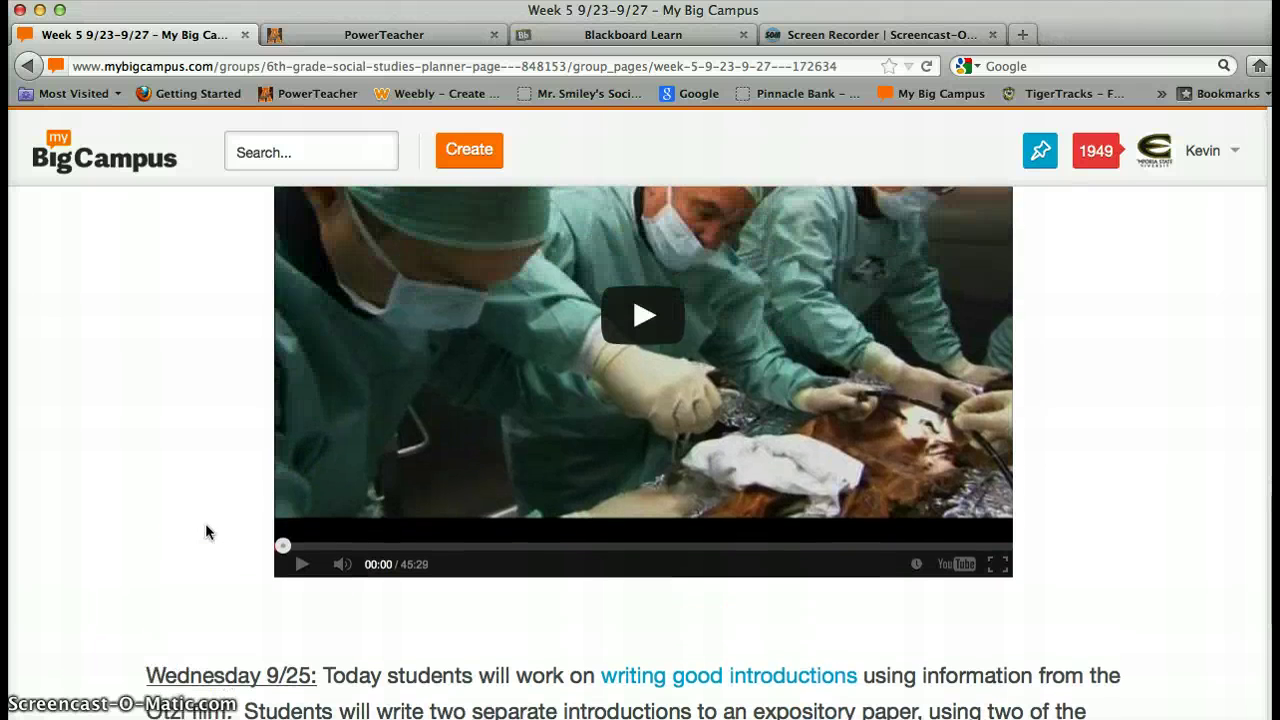
scroll(205, 528, up, 20)
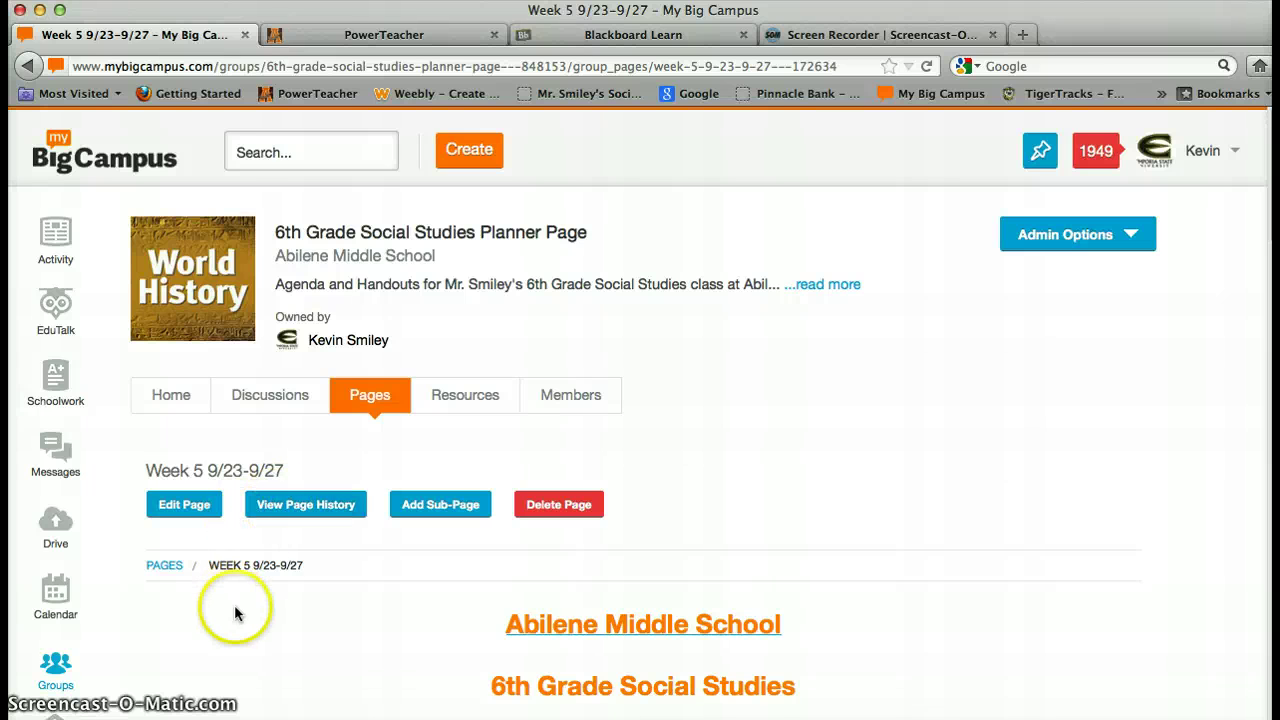
Step: Open the Making Predictions organizer PDF linked in the Week 5 page's Monday 9/23 entry with Preview
scroll(237, 610, down, 4)
scroll(235, 608, down, 7)
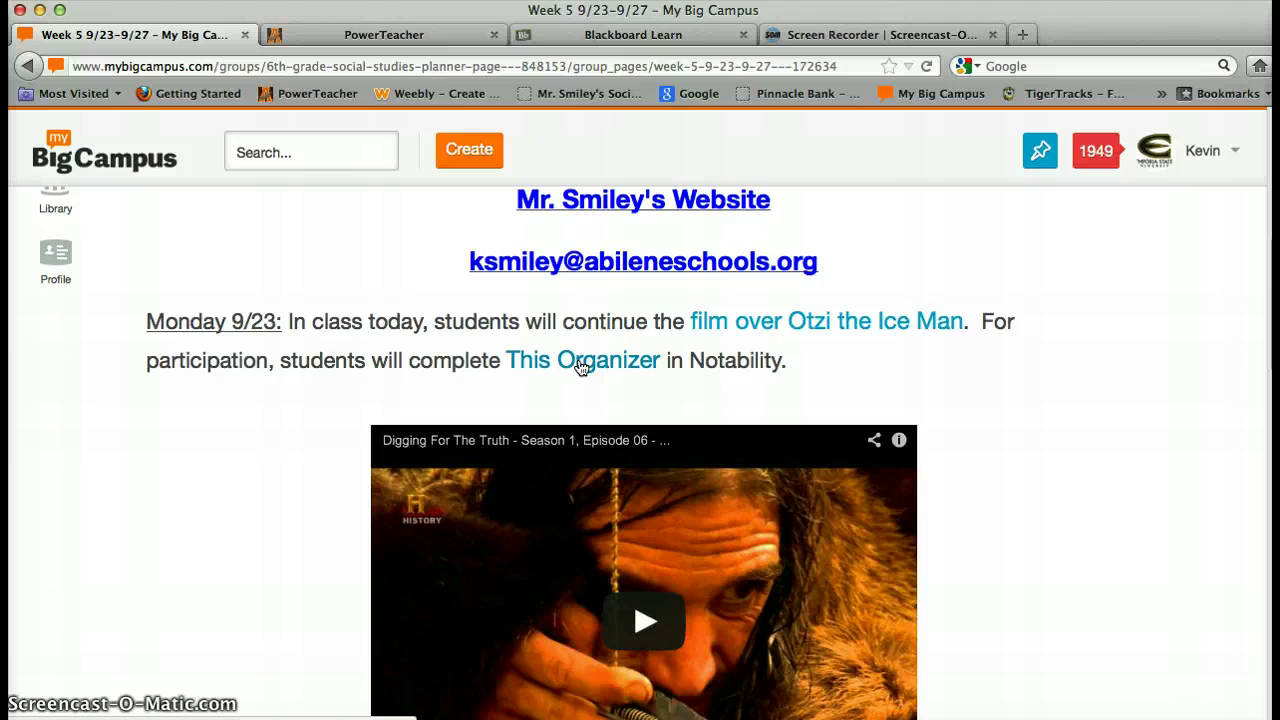
click(580, 365)
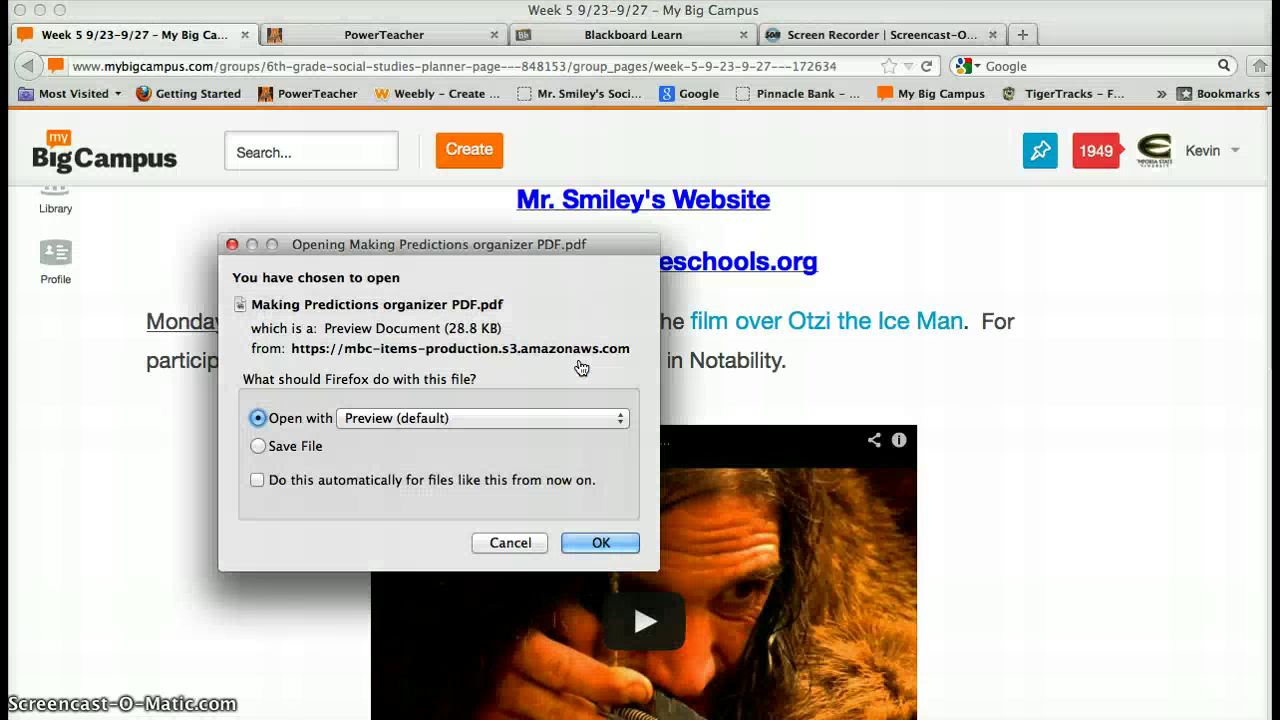
click(583, 497)
click(597, 543)
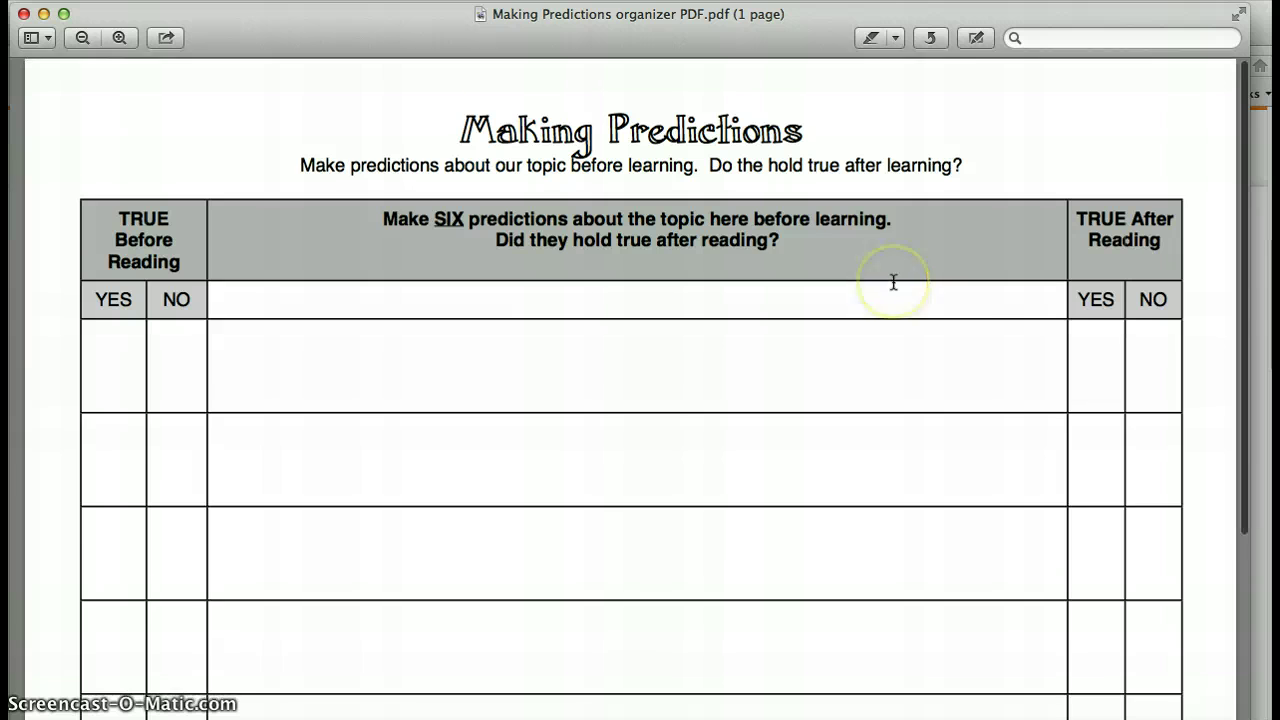
Step: Look over the Making Predictions organizer's prediction rows and yes/no columns, and close the PDF
scroll(893, 282, down, 2)
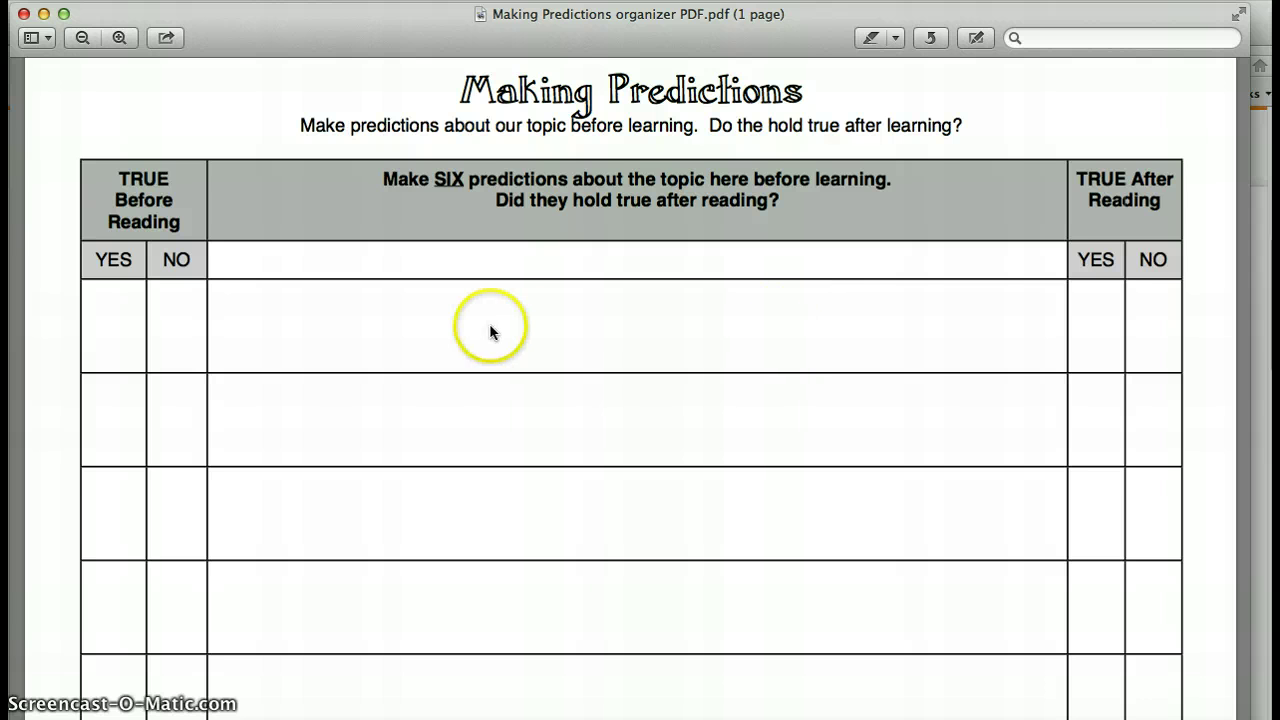
scroll(441, 347, down, 1)
scroll(441, 347, down, 3)
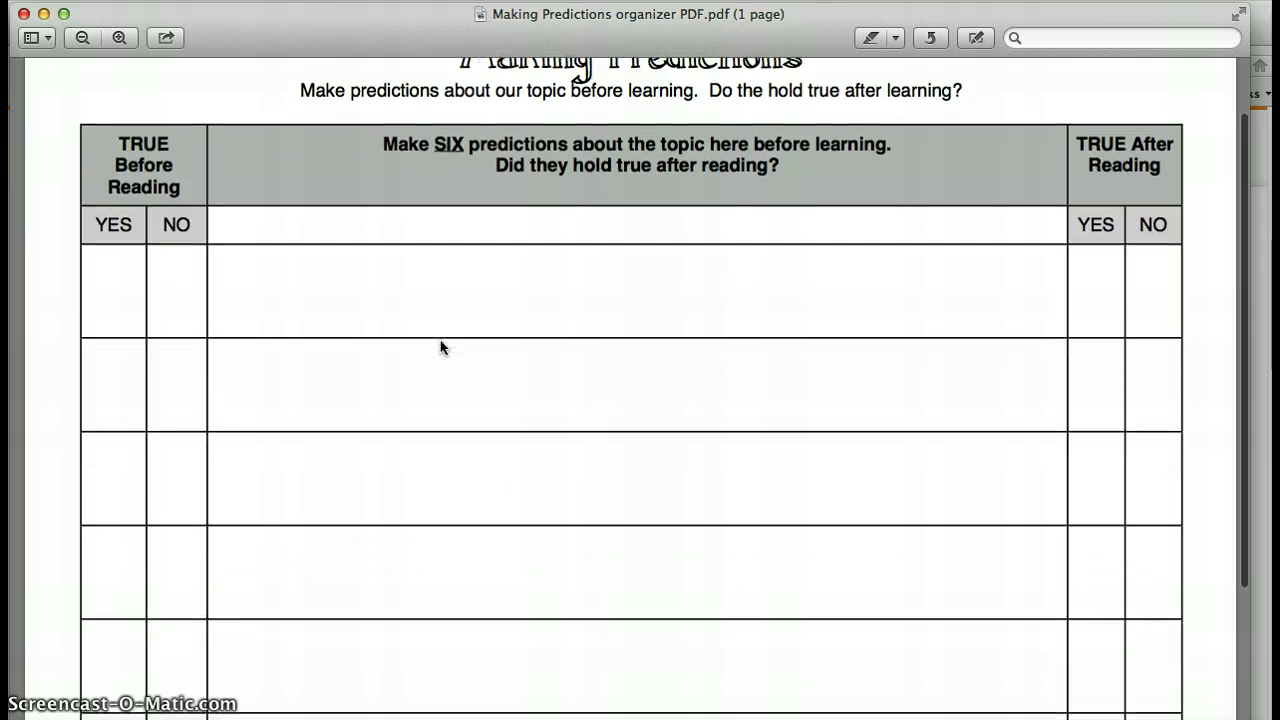
scroll(443, 349, up, 4)
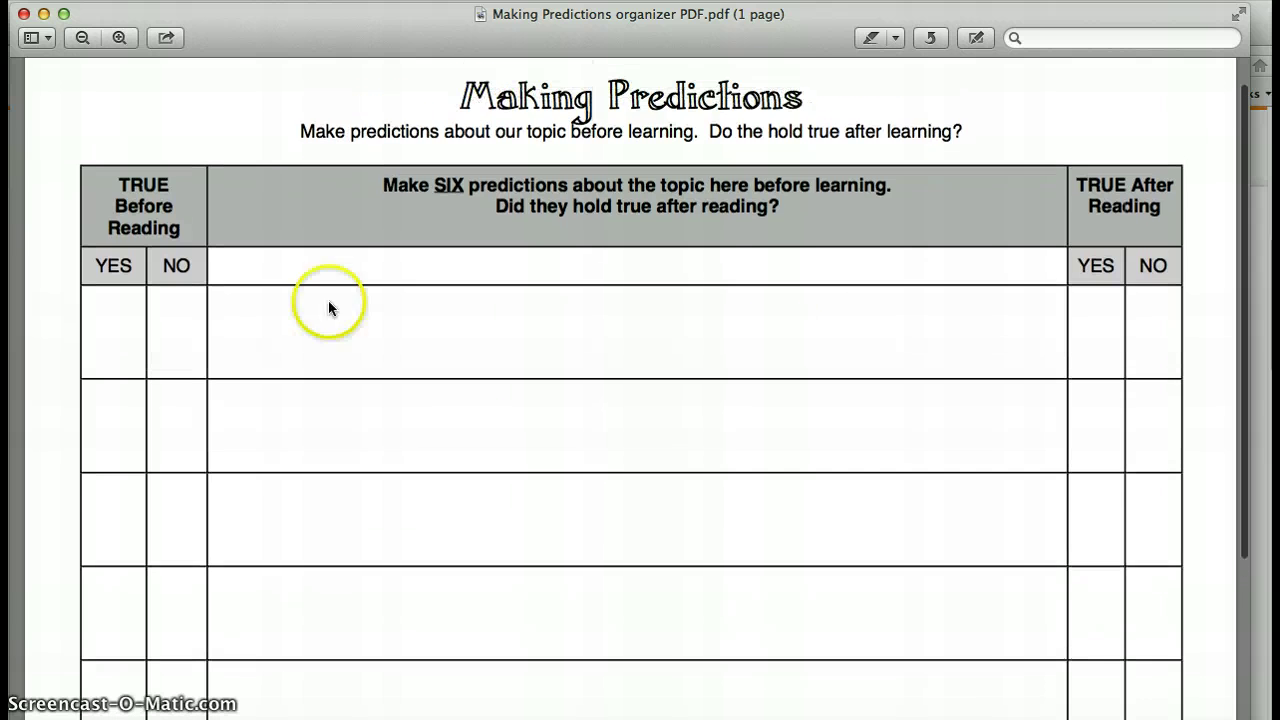
click(23, 13)
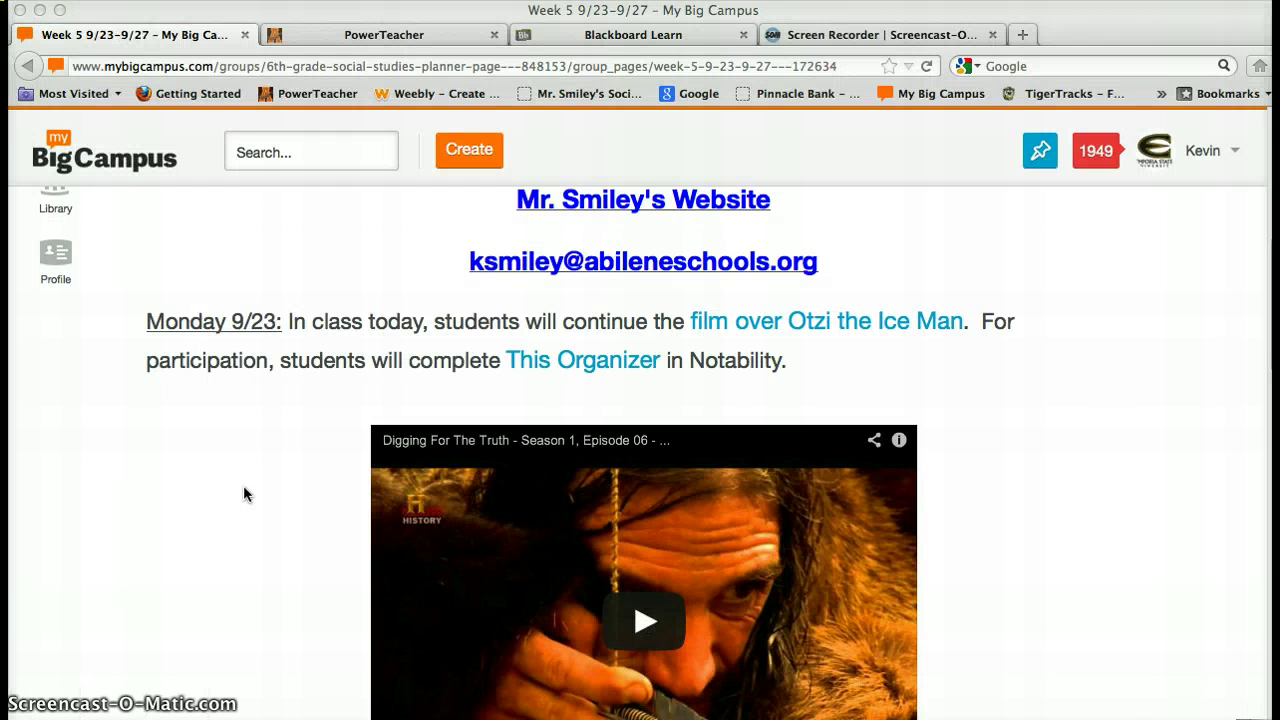
Step: Leave the Week 5 page and open the overview of your own groups
scroll(243, 485, up, 8)
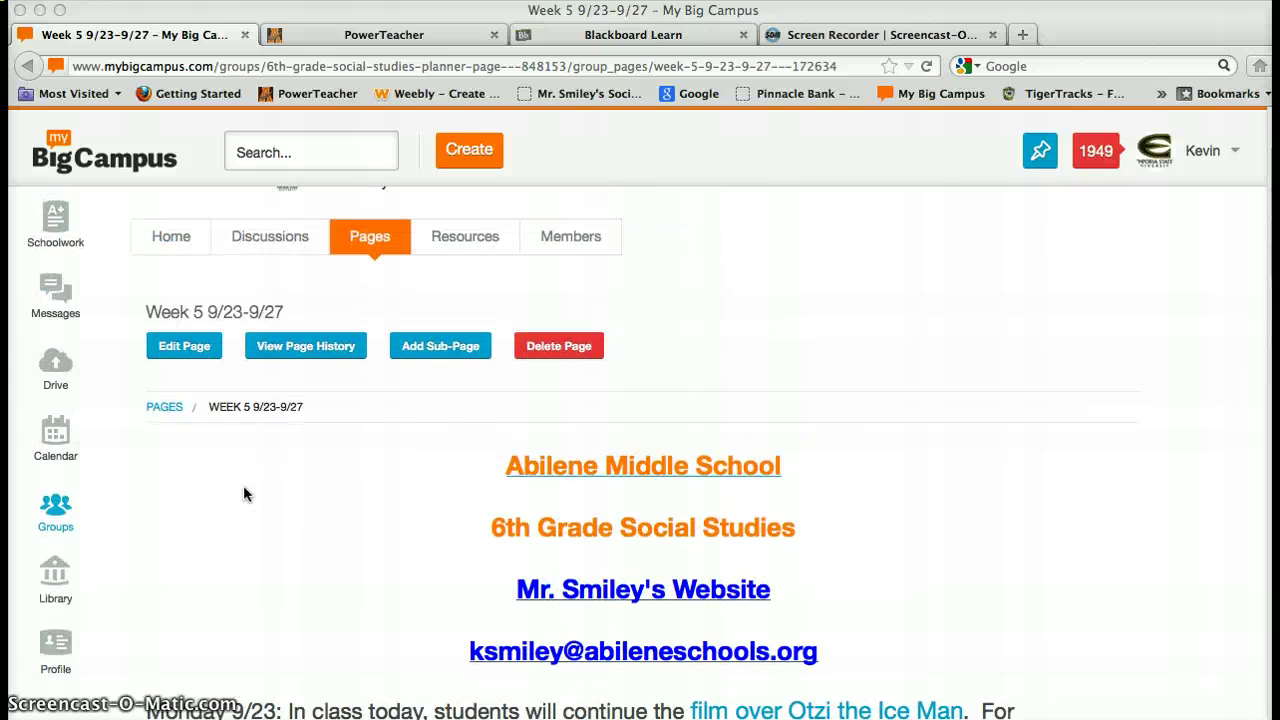
click(160, 500)
click(150, 497)
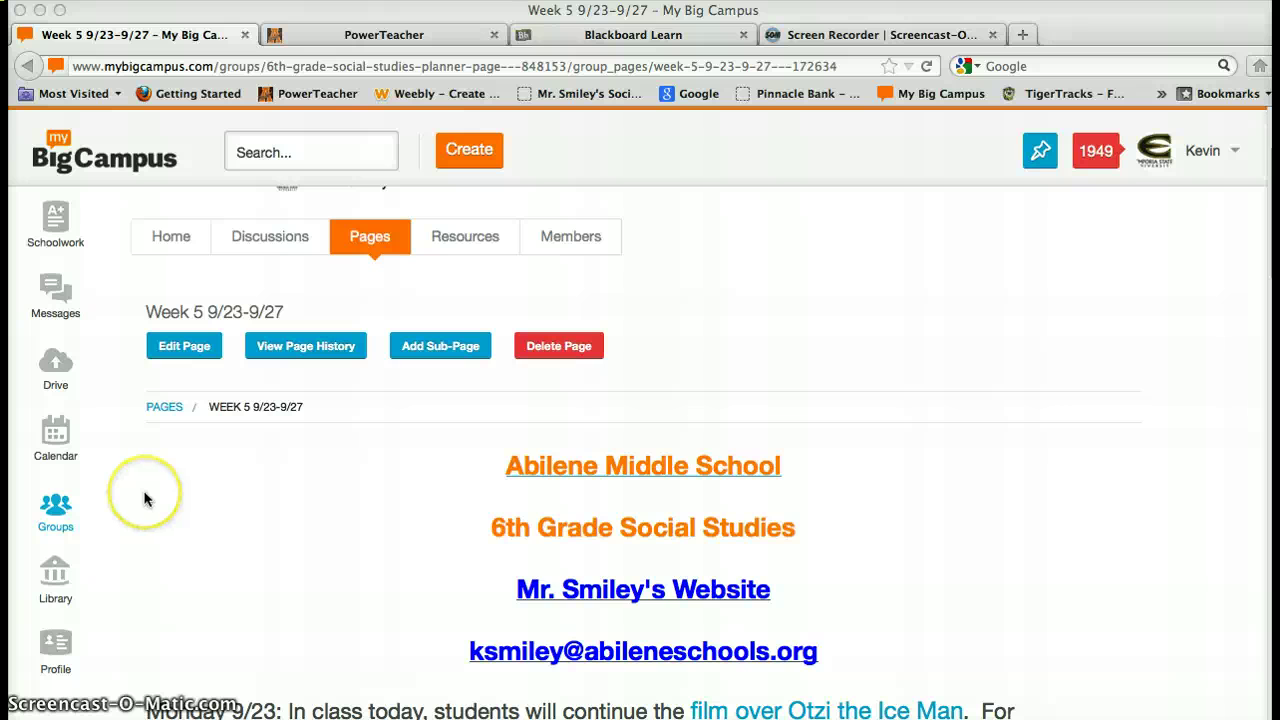
scroll(144, 498, up, 3)
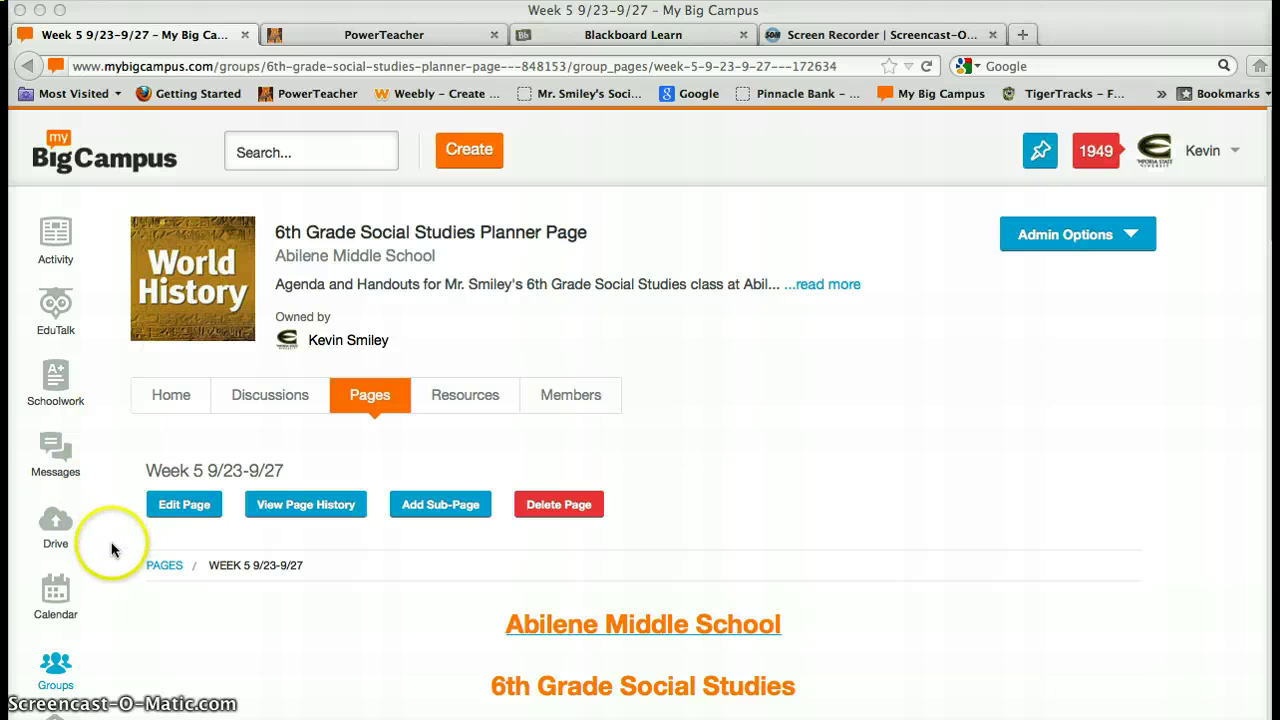
scroll(111, 552, down, 3)
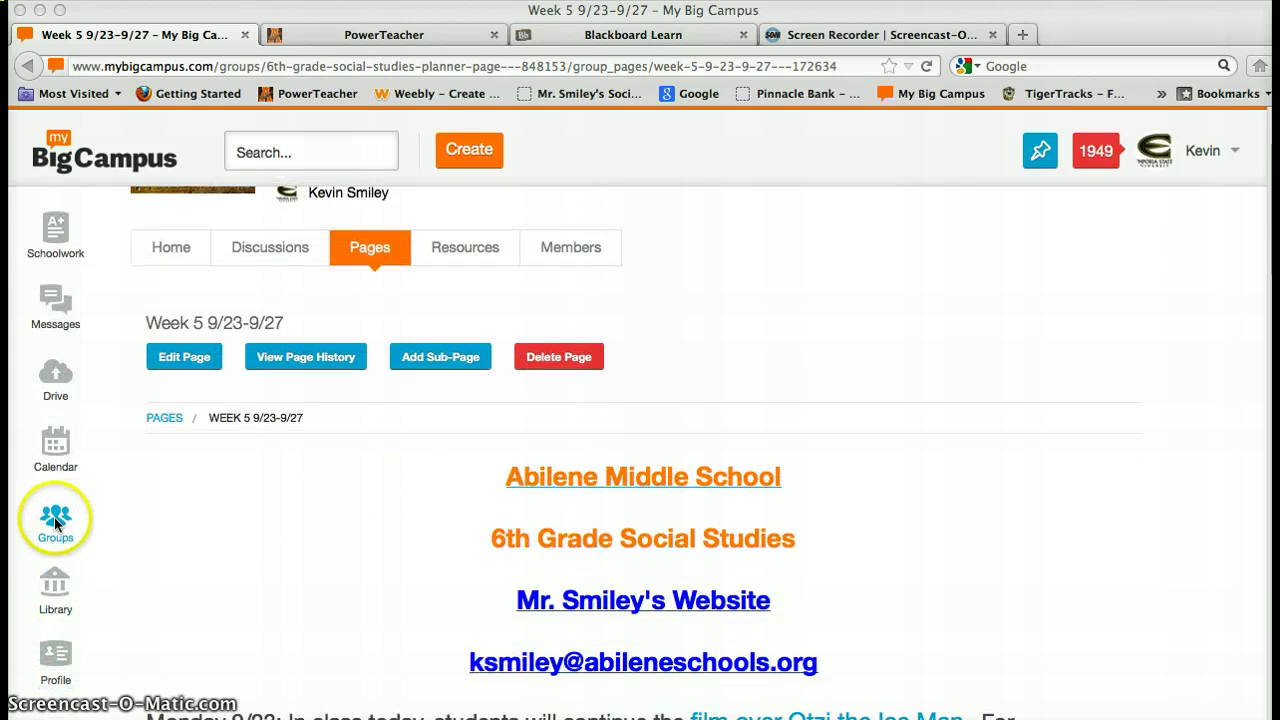
click(56, 522)
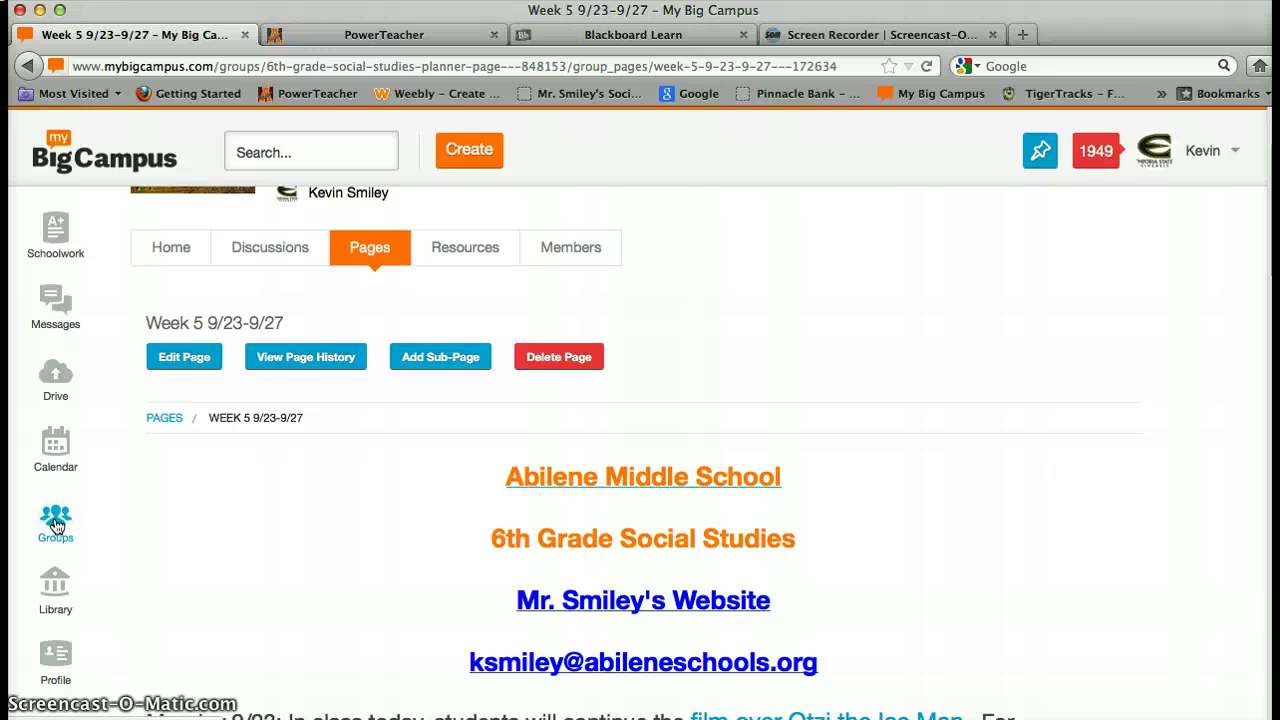
click(56, 524)
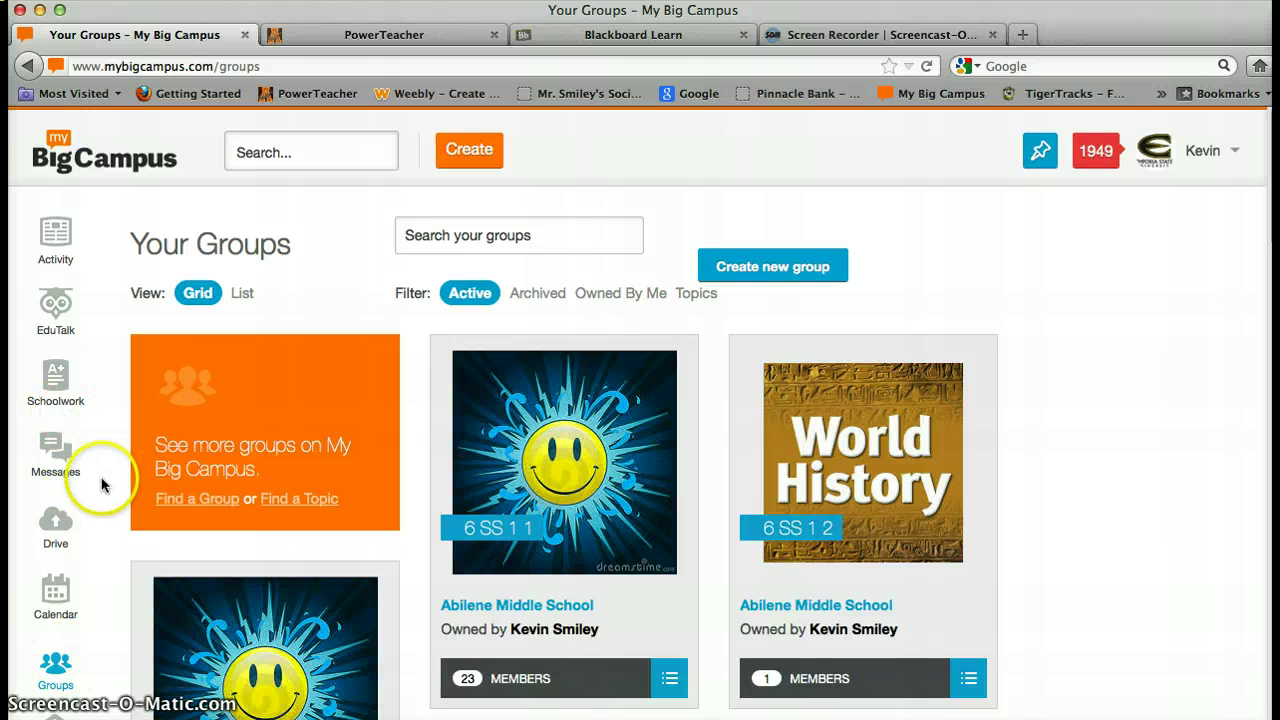
Step: Create a group titled "New Group for my class" with the description "for student benefit", leaving out a photo
click(772, 270)
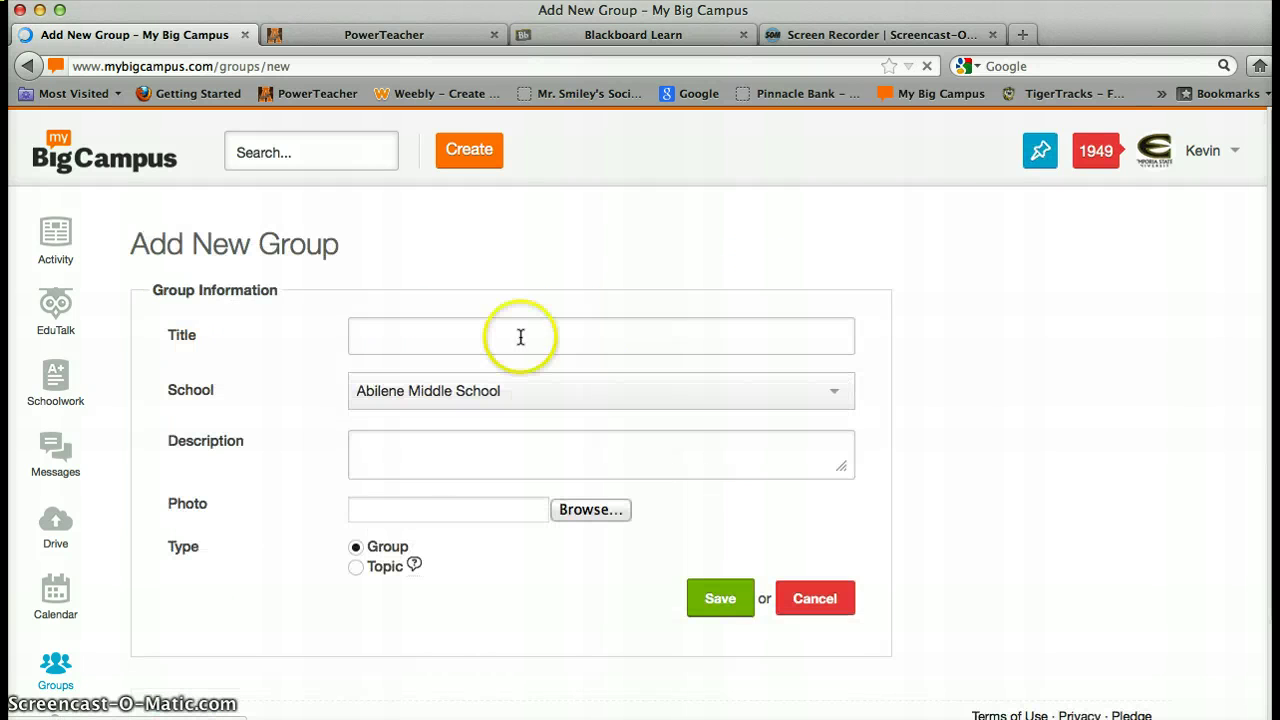
click(494, 338)
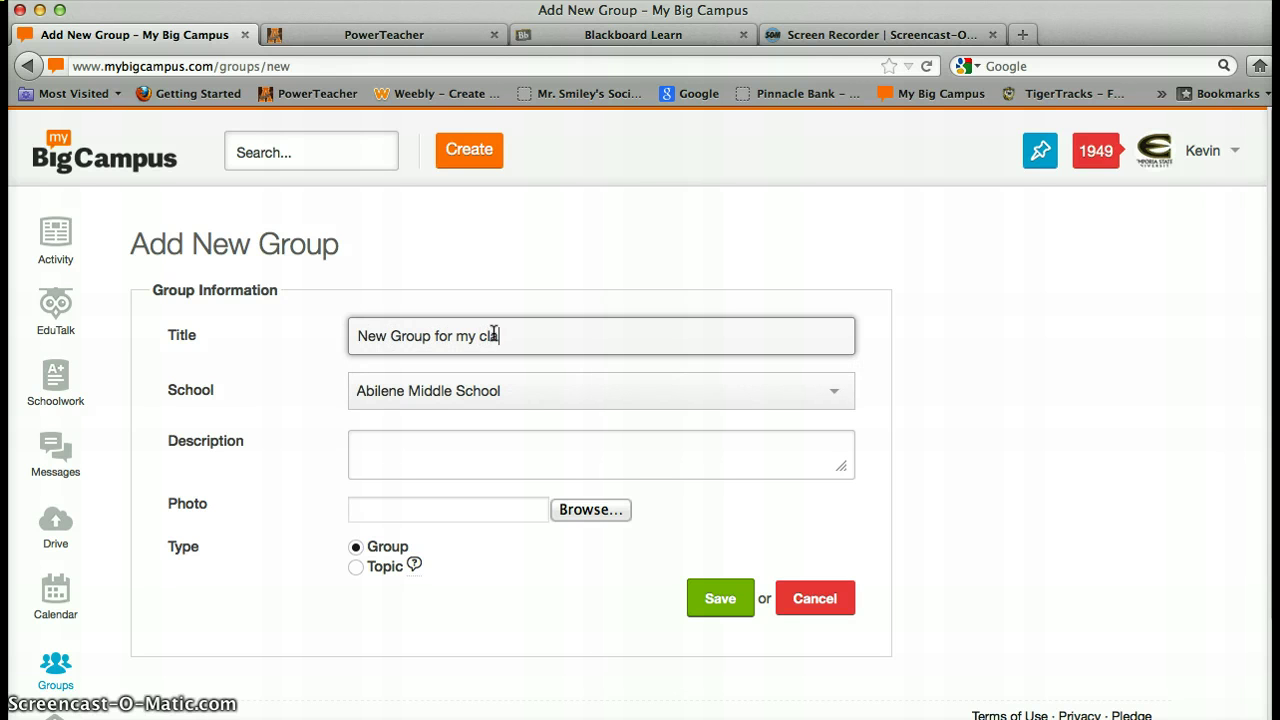
click(445, 440)
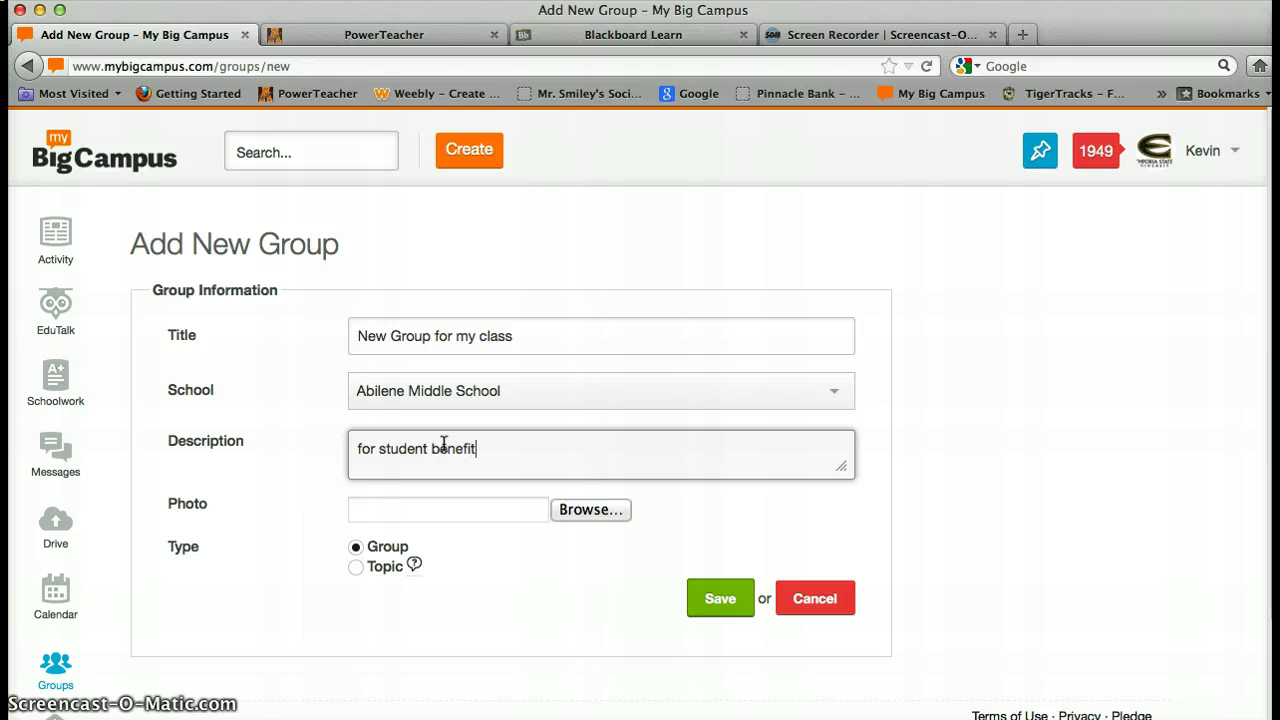
click(588, 511)
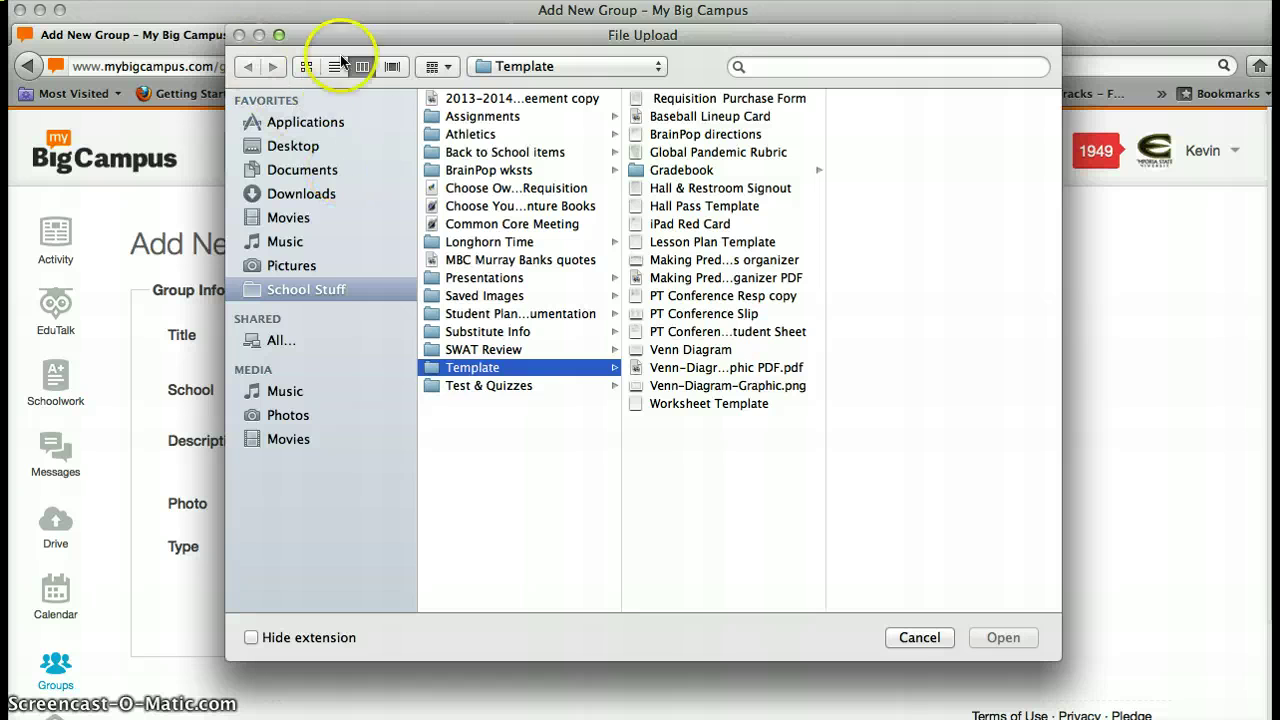
click(913, 637)
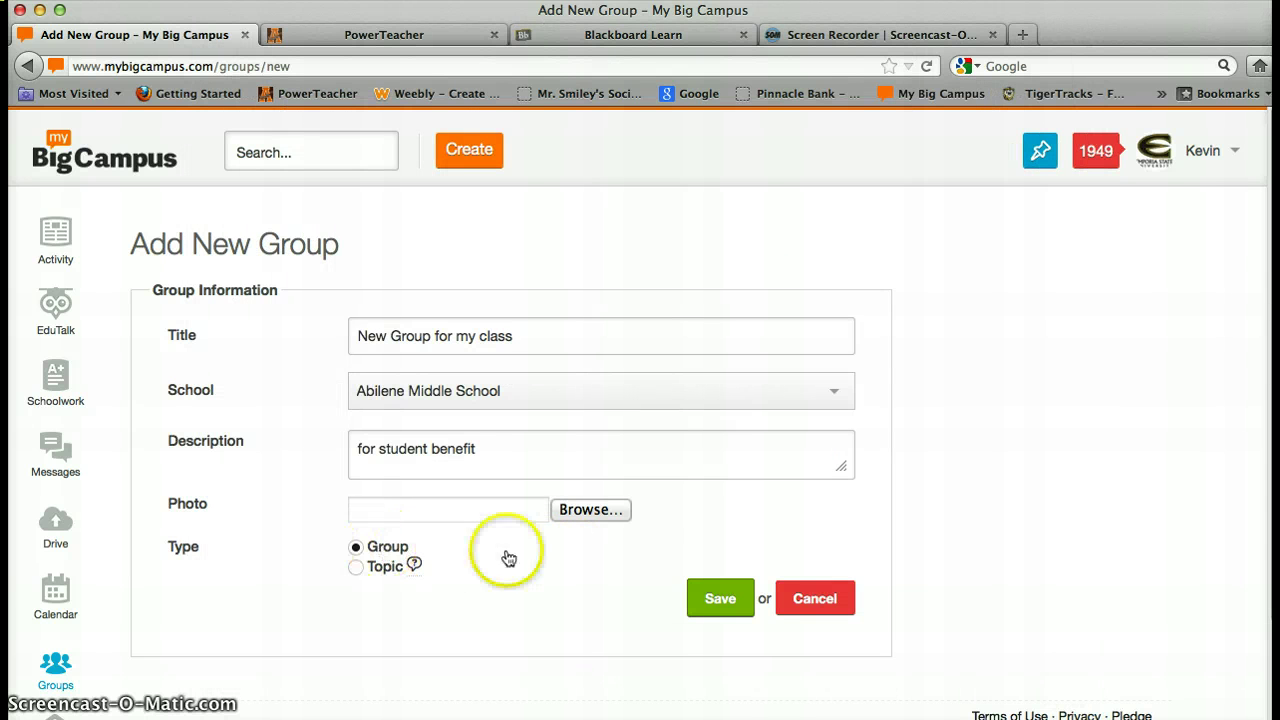
click(713, 600)
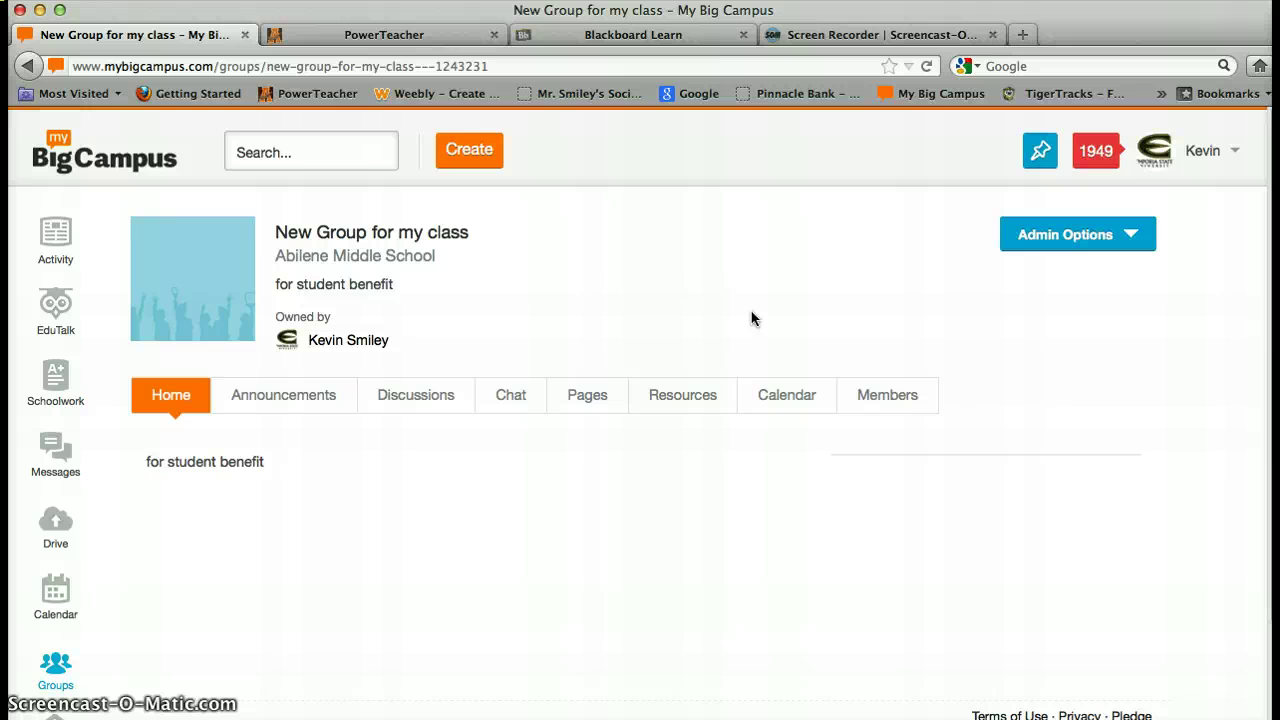
Step: Search by first name for users to add in the new group's members section, without adding anyone
click(887, 397)
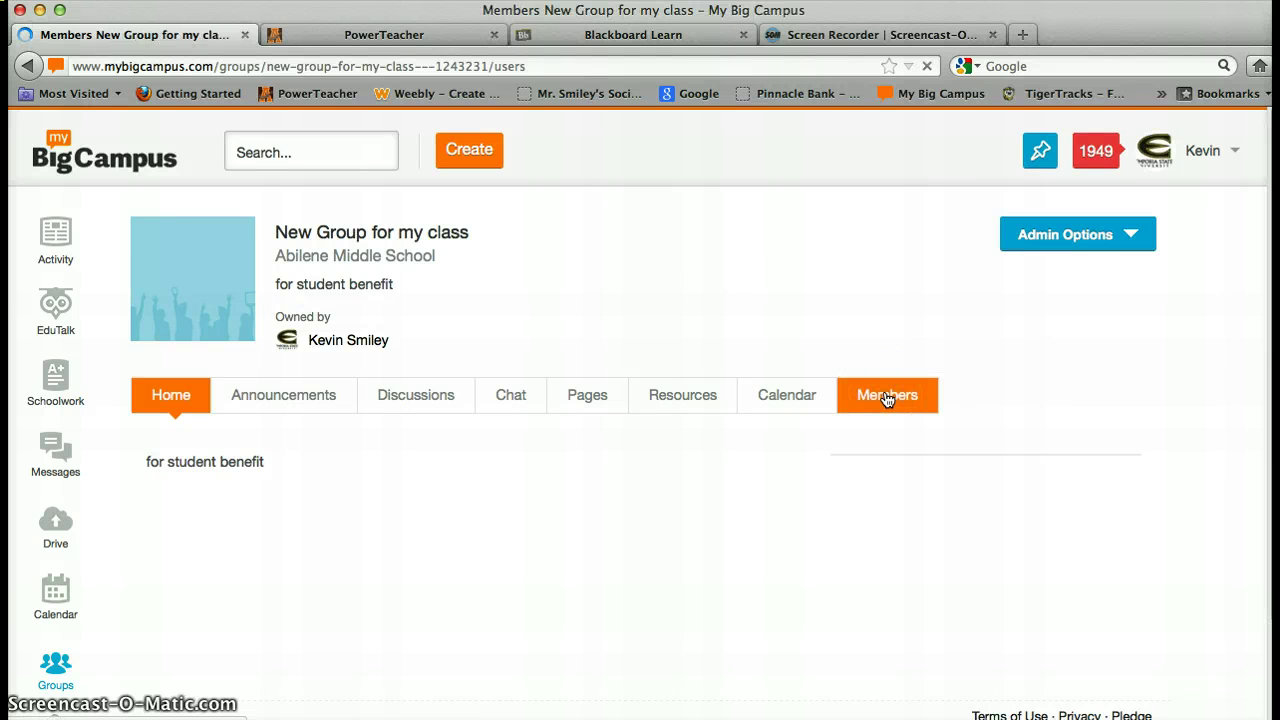
click(428, 488)
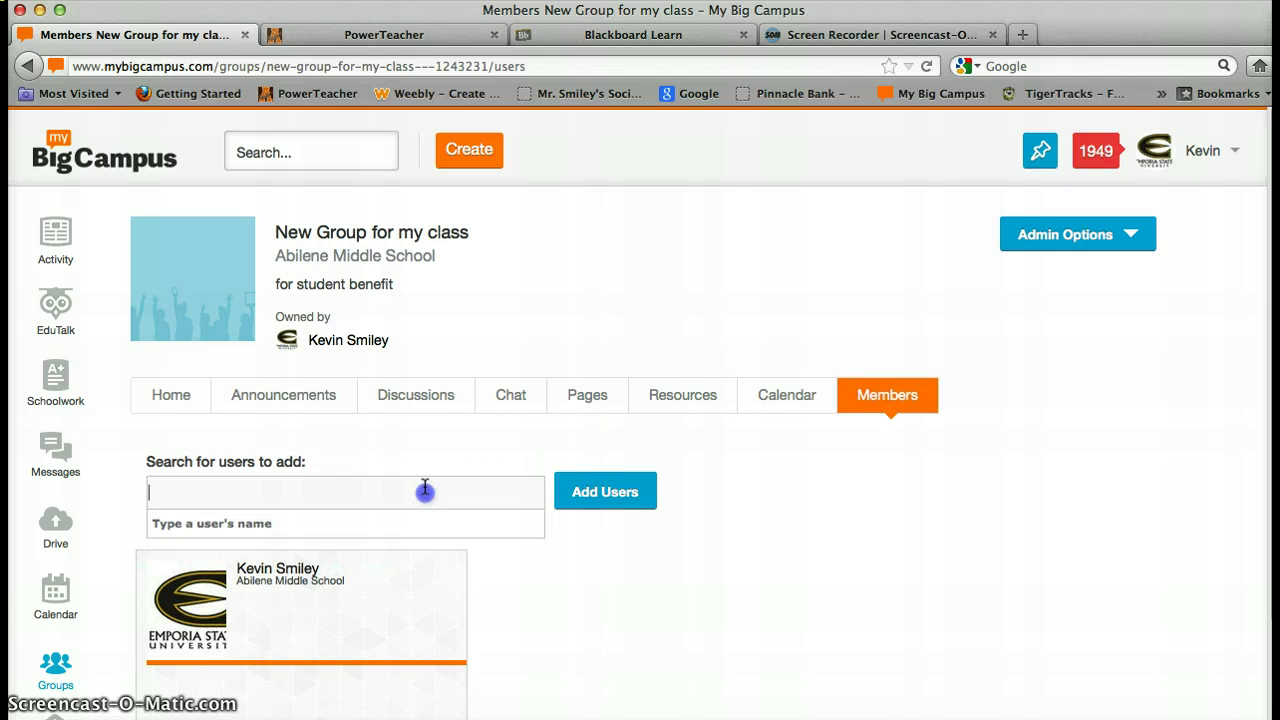
text(kevin)
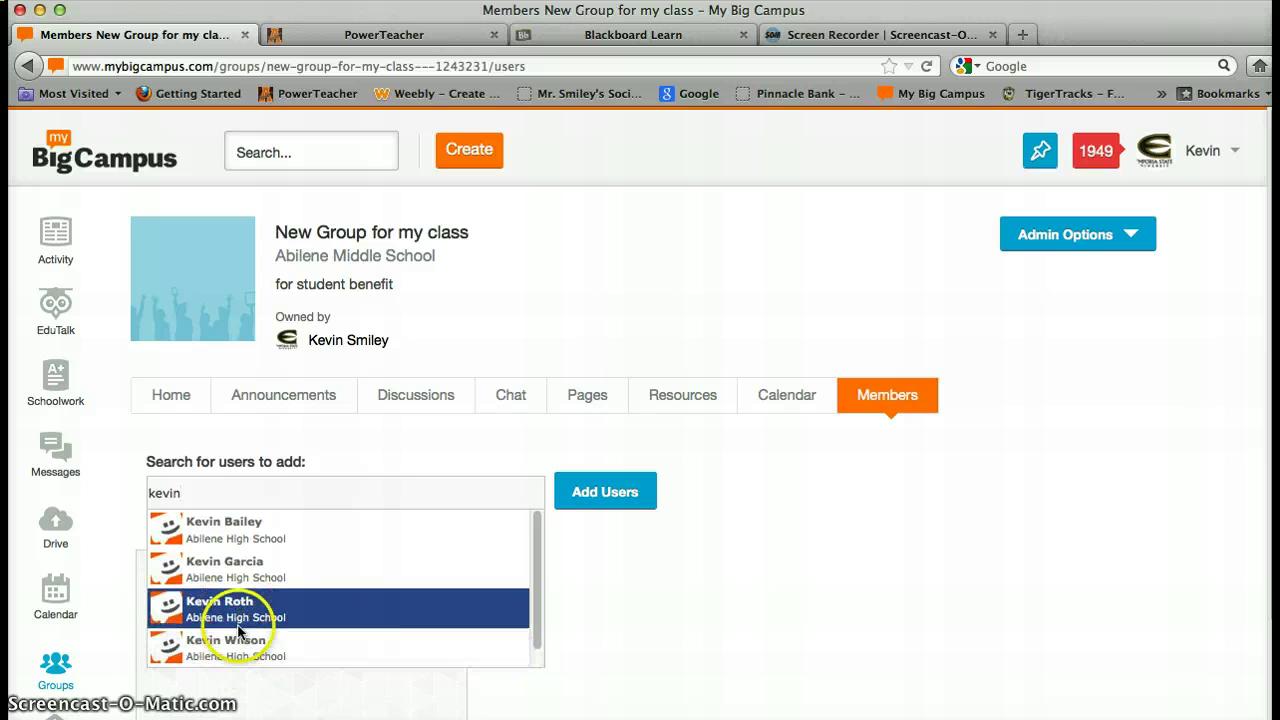
click(699, 489)
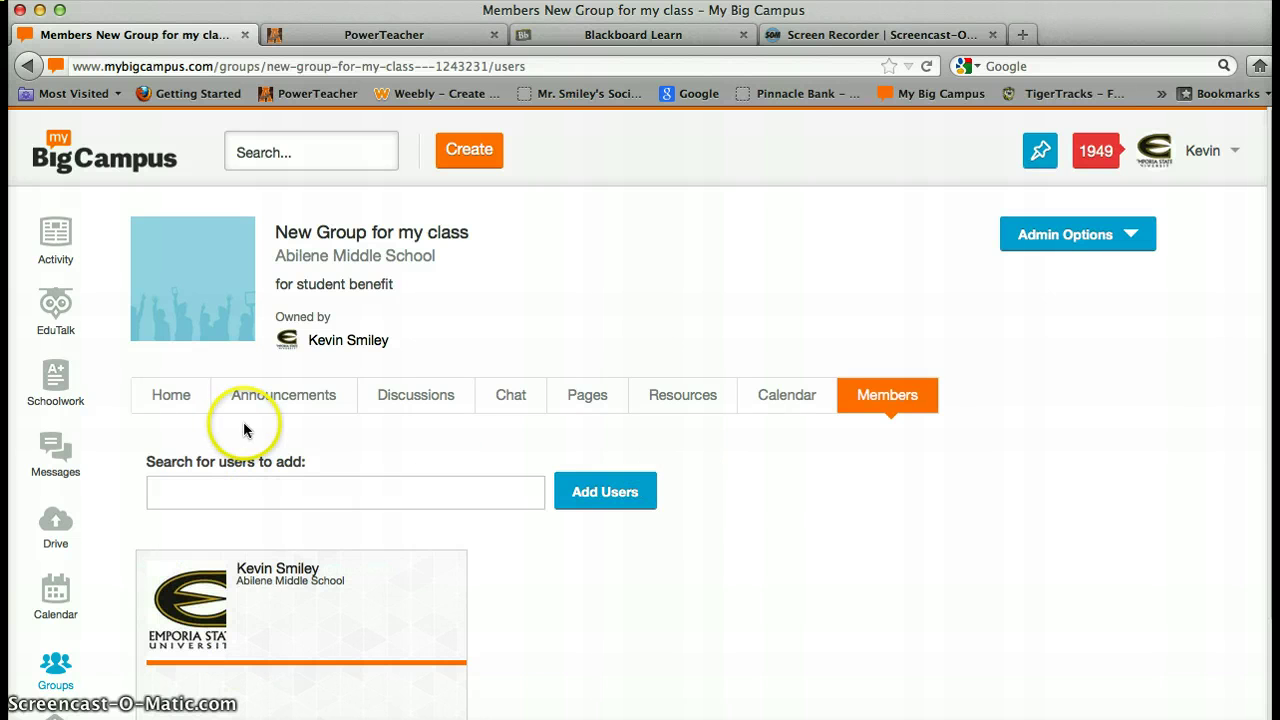
Step: Examine the new group's blank Add Discussion form, from title, tags and start time to sharing and restriction options
click(400, 399)
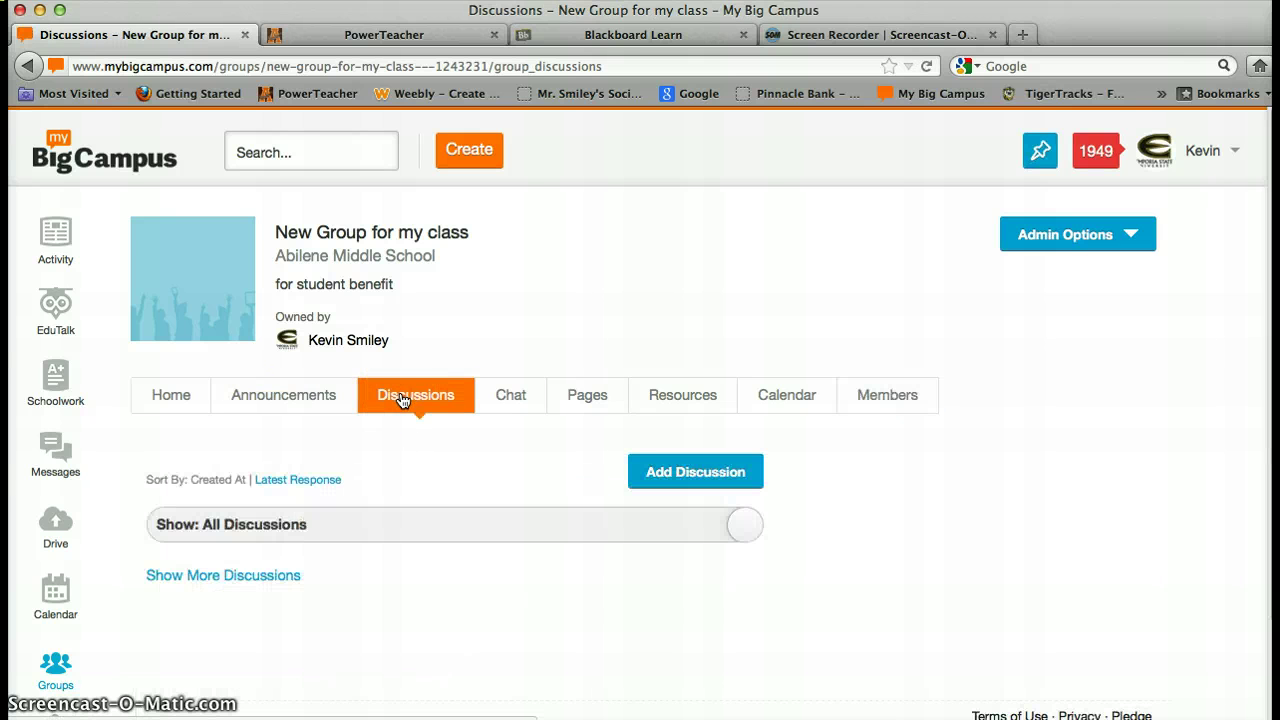
click(659, 474)
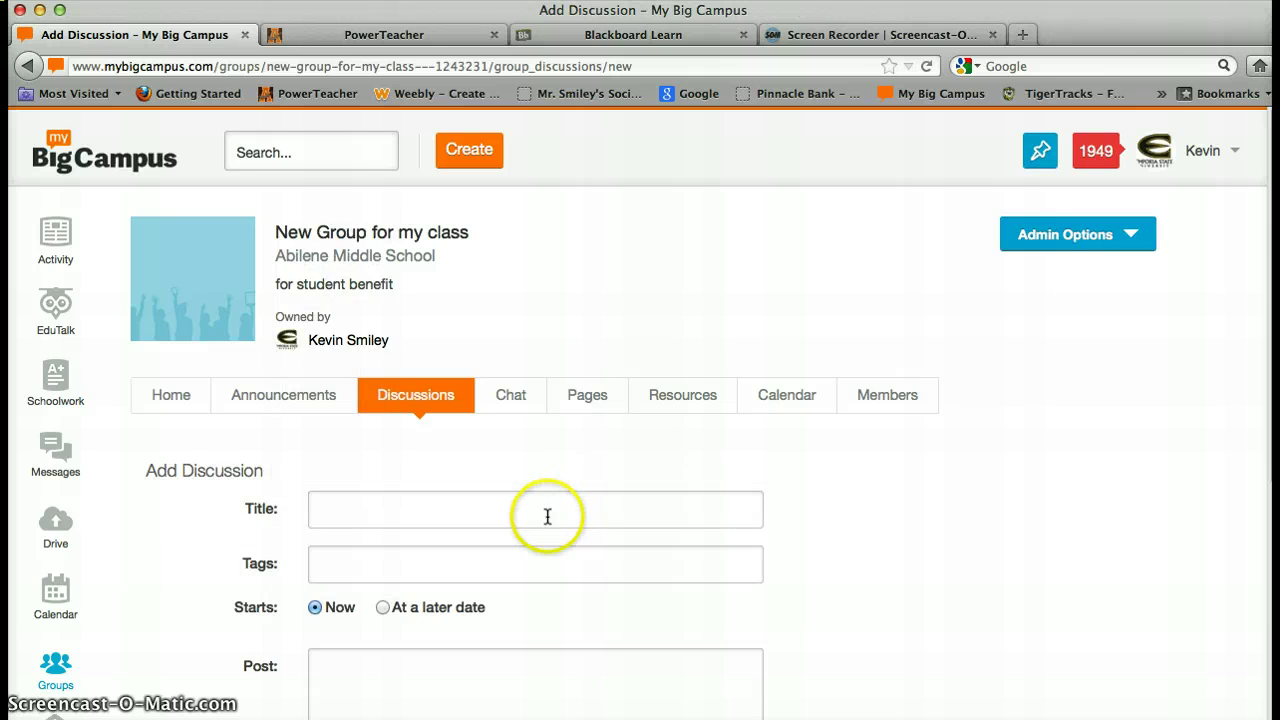
click(545, 513)
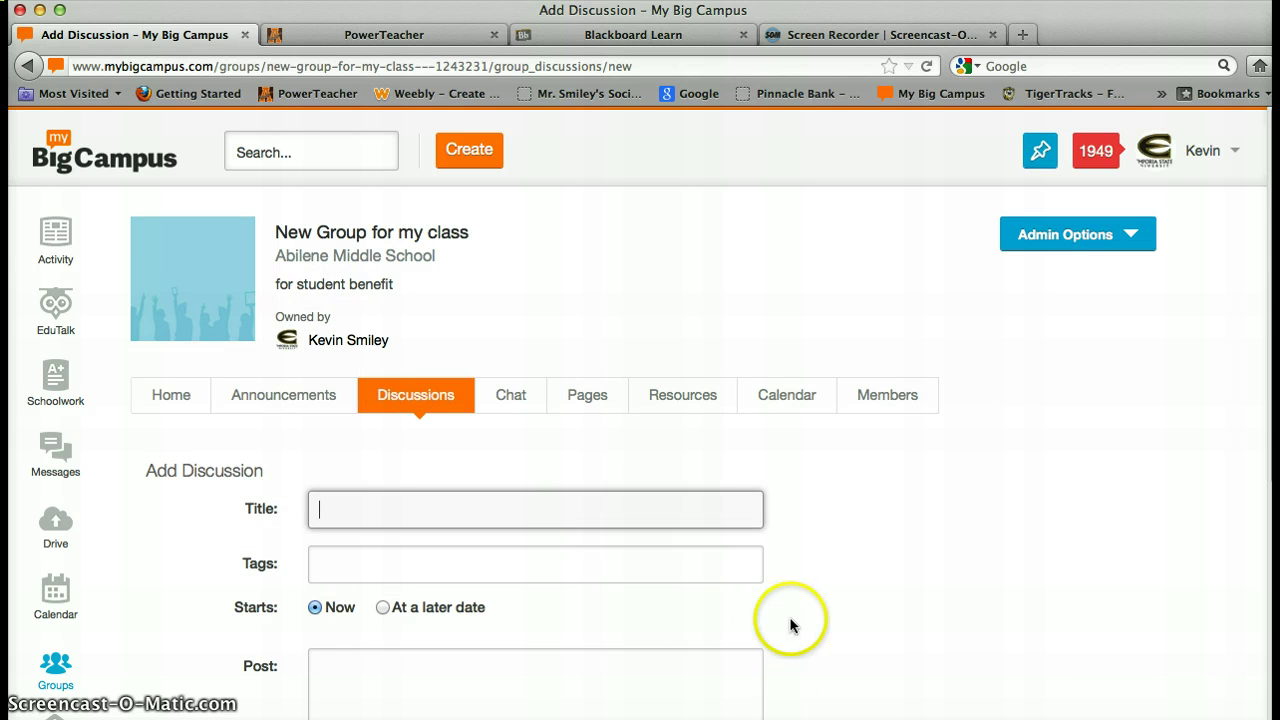
scroll(791, 626, down, 3)
scroll(791, 626, down, 1)
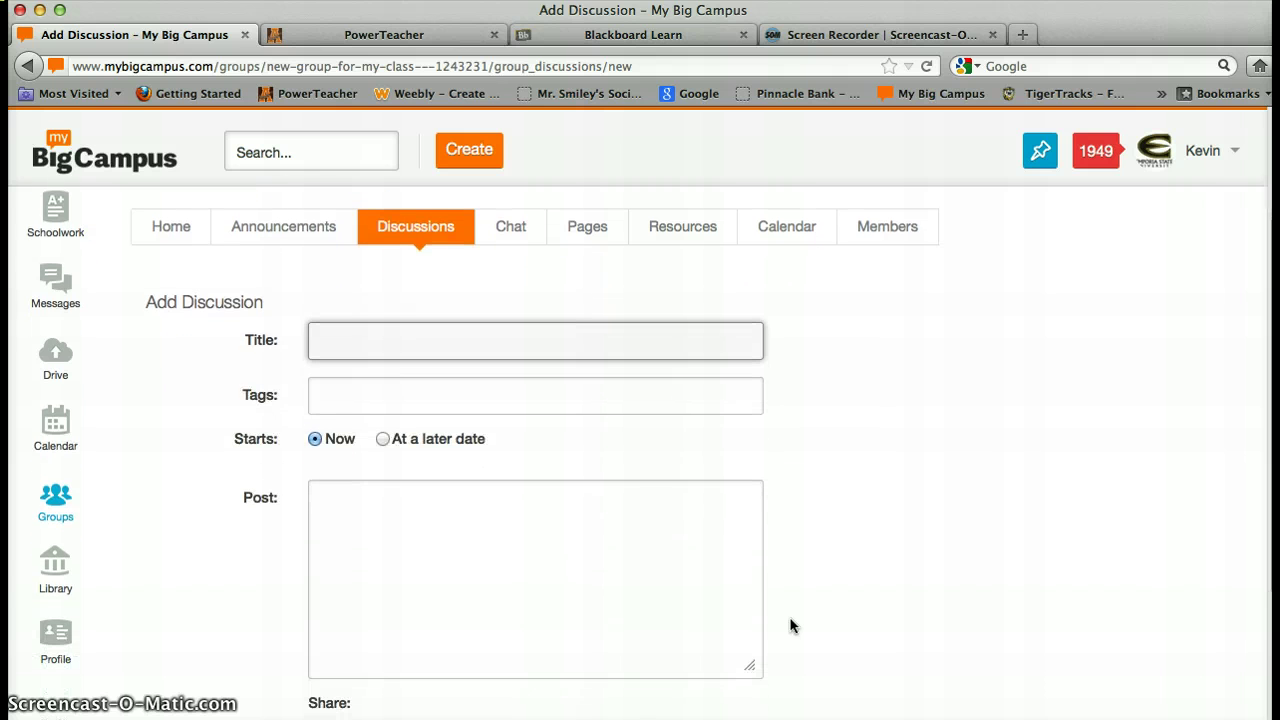
scroll(791, 623, down, 5)
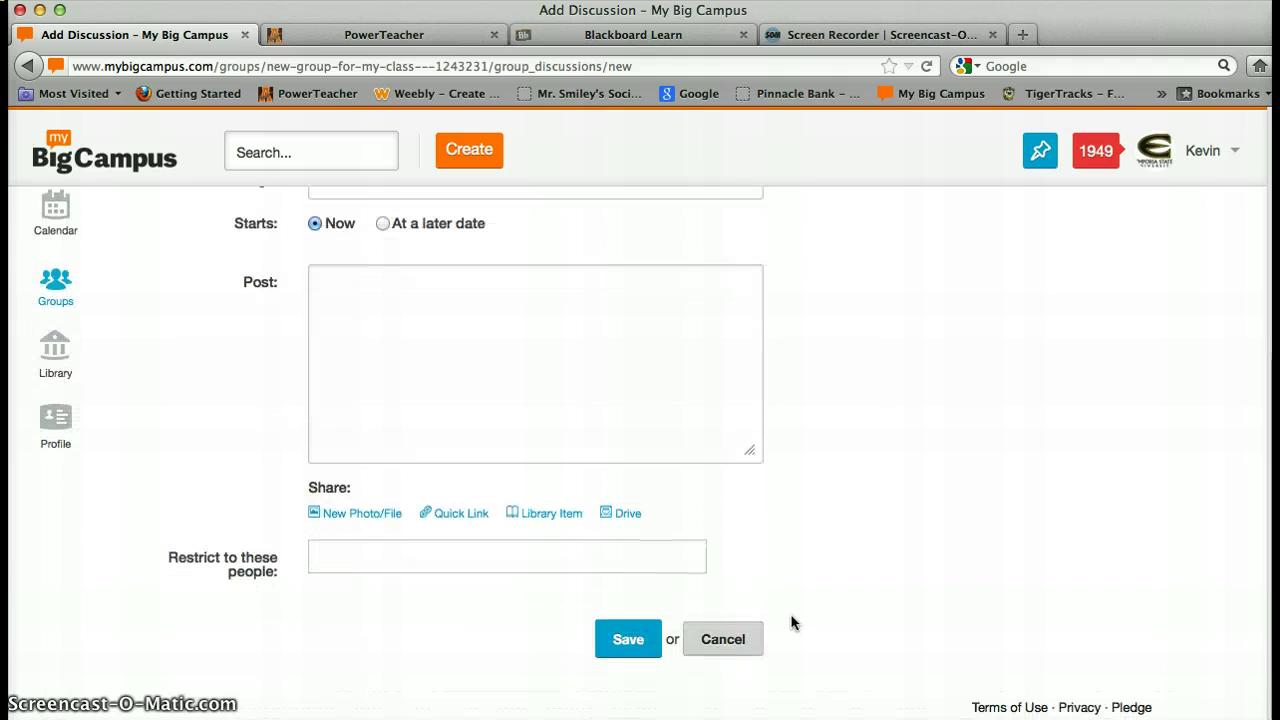
click(591, 640)
scroll(800, 537, up, 6)
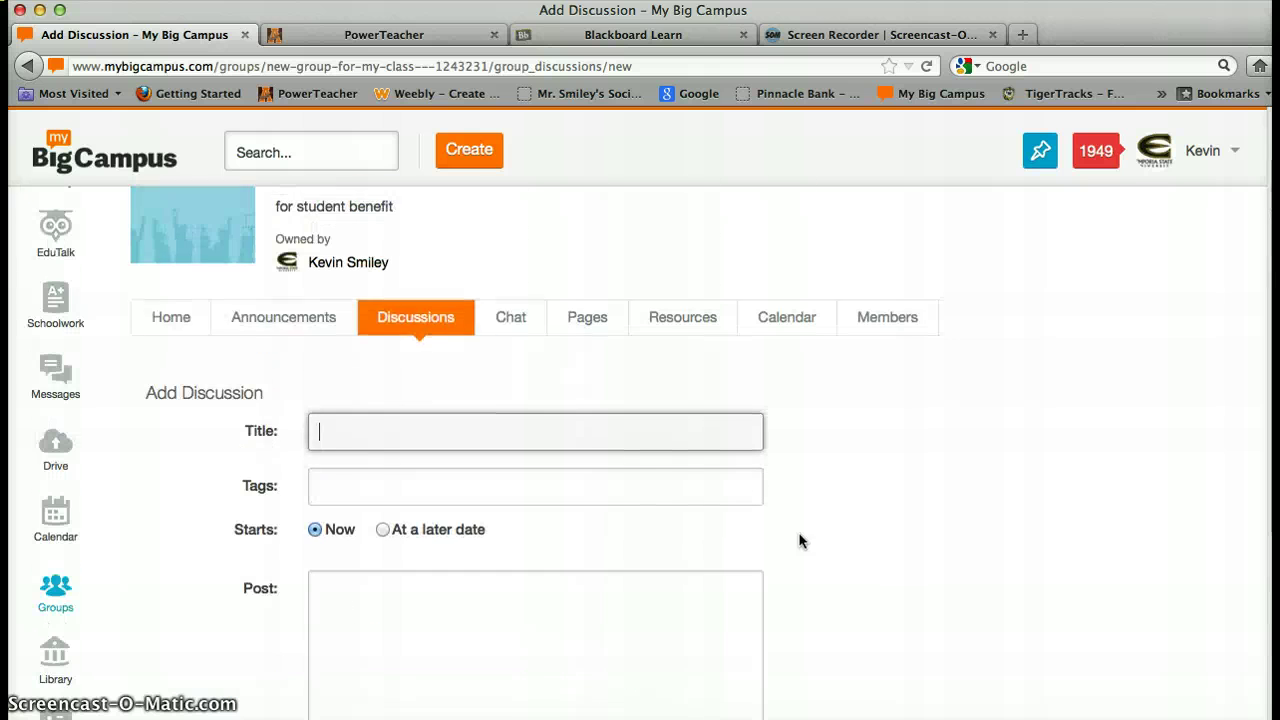
Step: Return to the group's discussion list and show more discussions
click(415, 325)
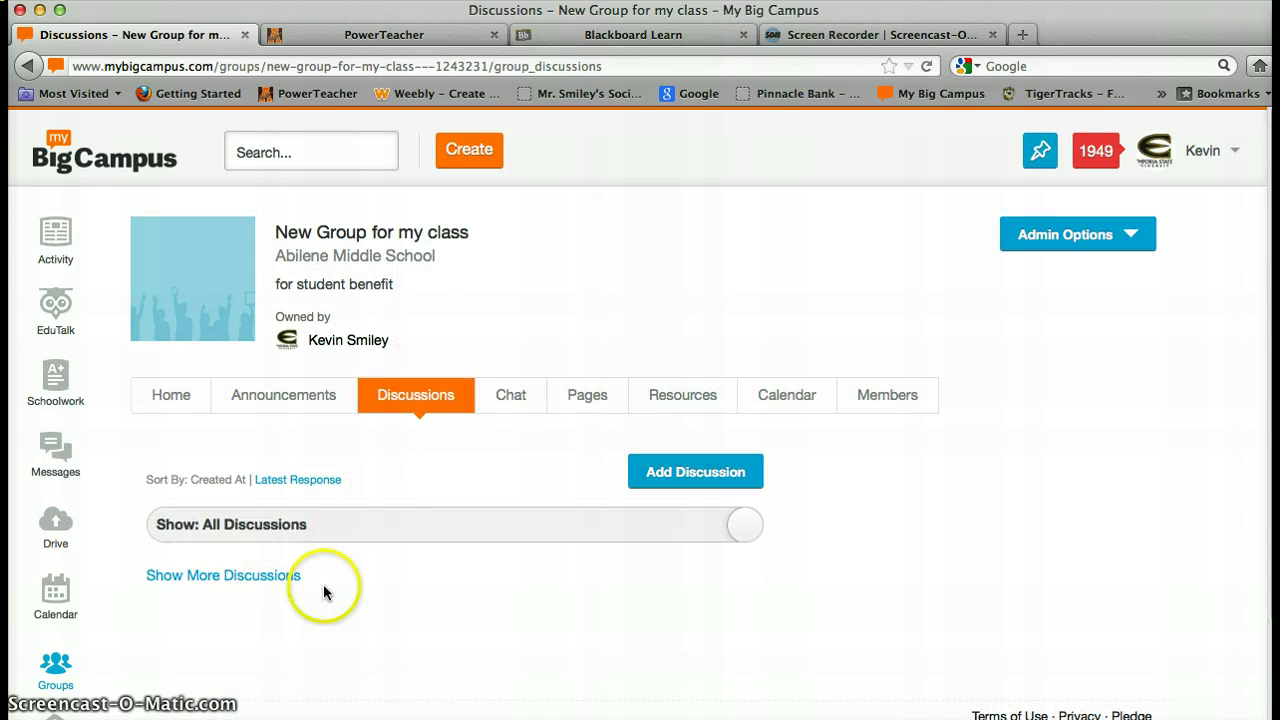
click(260, 575)
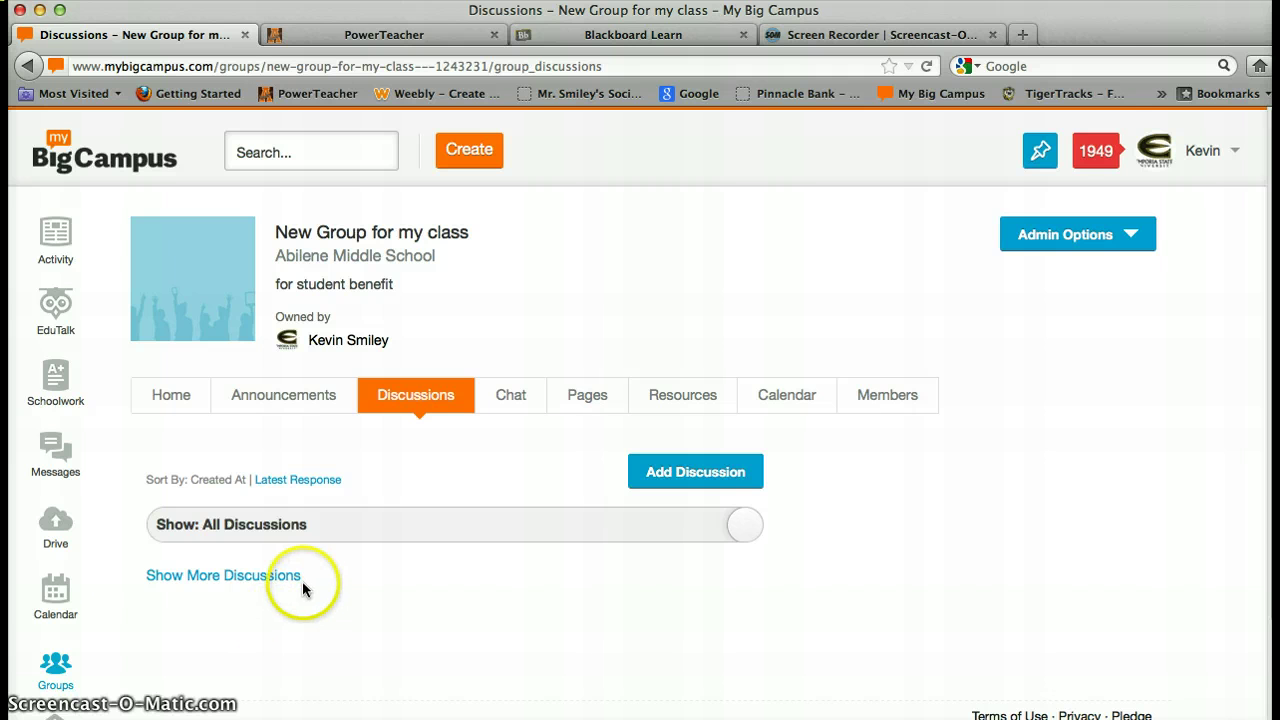
scroll(362, 617, down, 2)
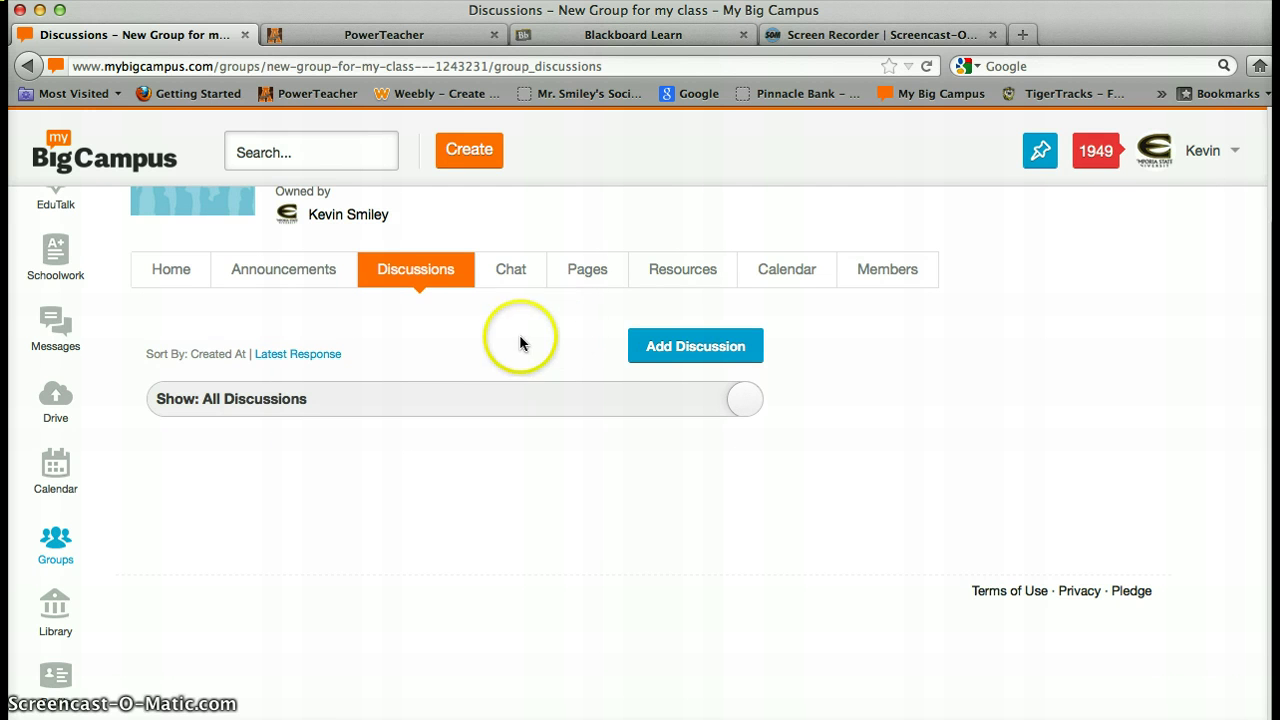
Step: View the new group's pages section with its options for adding pages and managing page templates
click(589, 272)
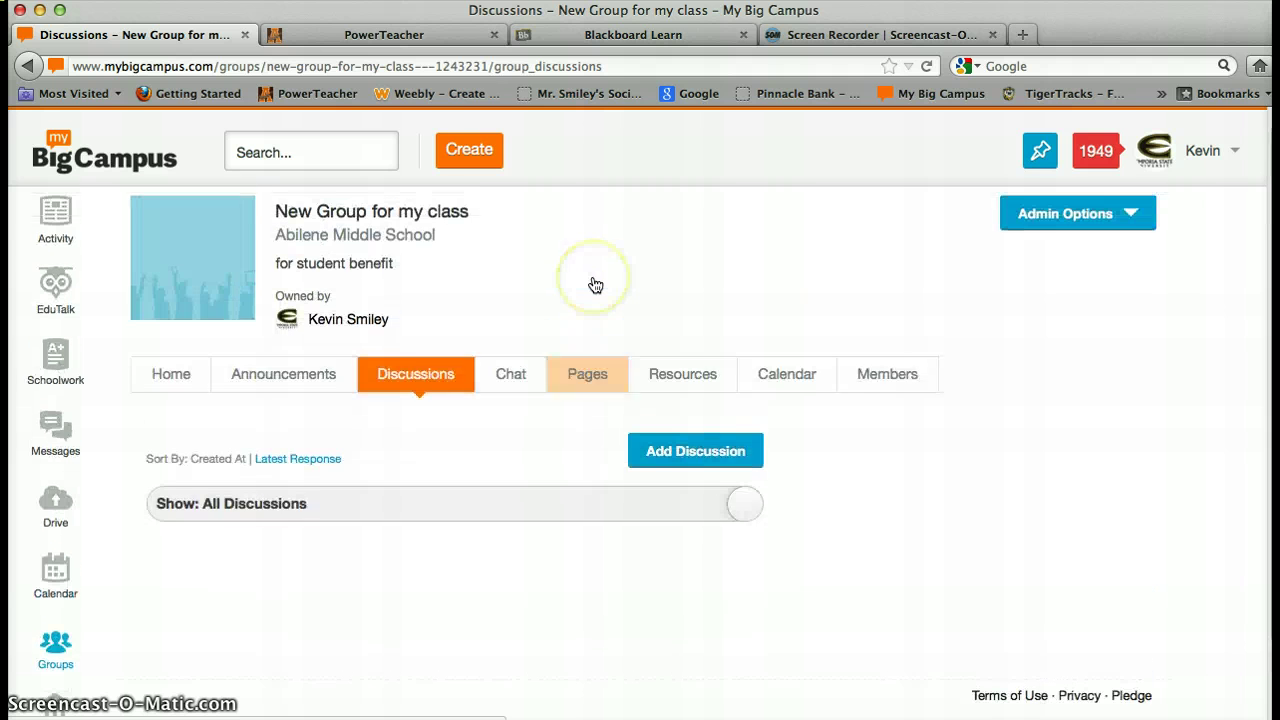
click(582, 375)
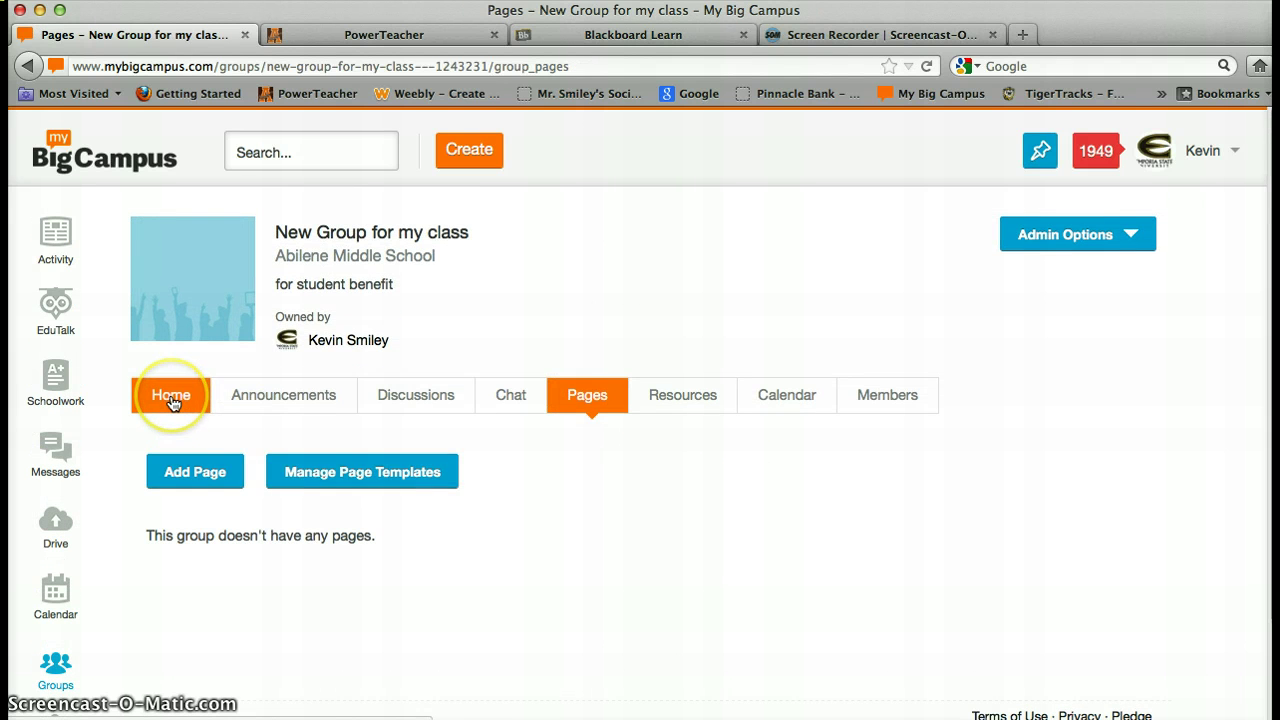
scroll(123, 492, down, 1)
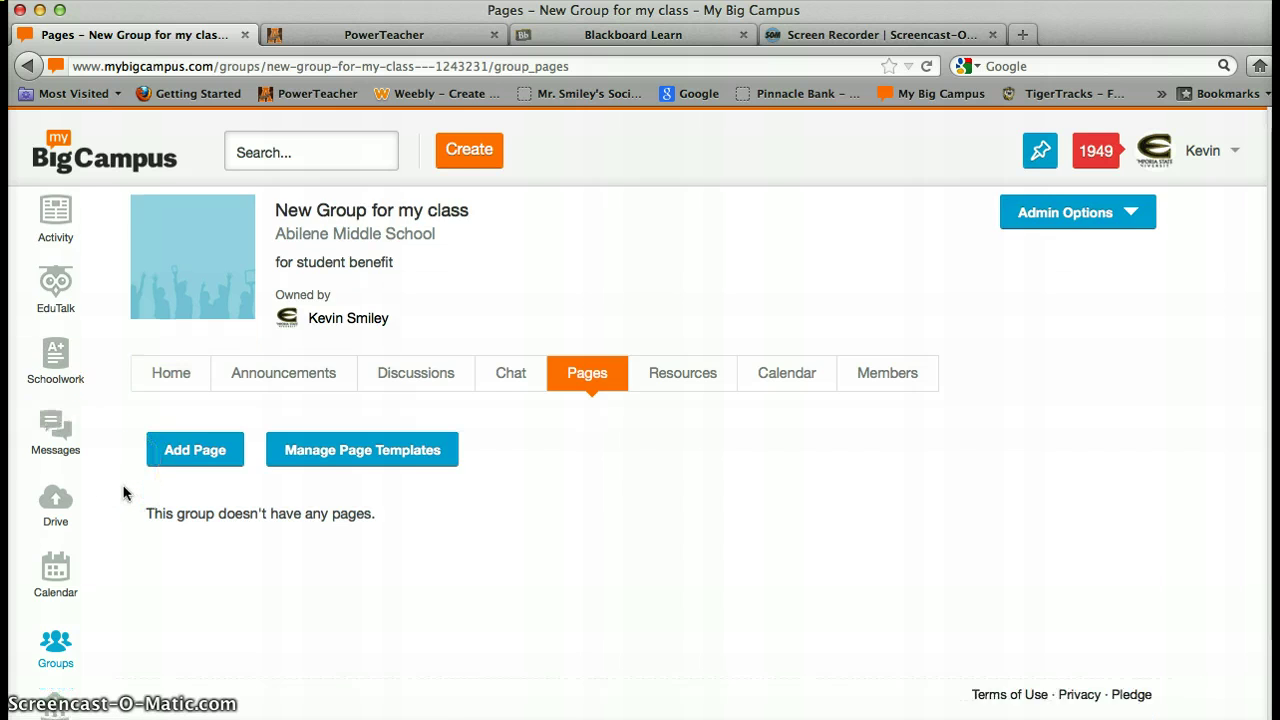
Step: Open the management of the group's page templates and start adding a new template
scroll(123, 492, down, 2)
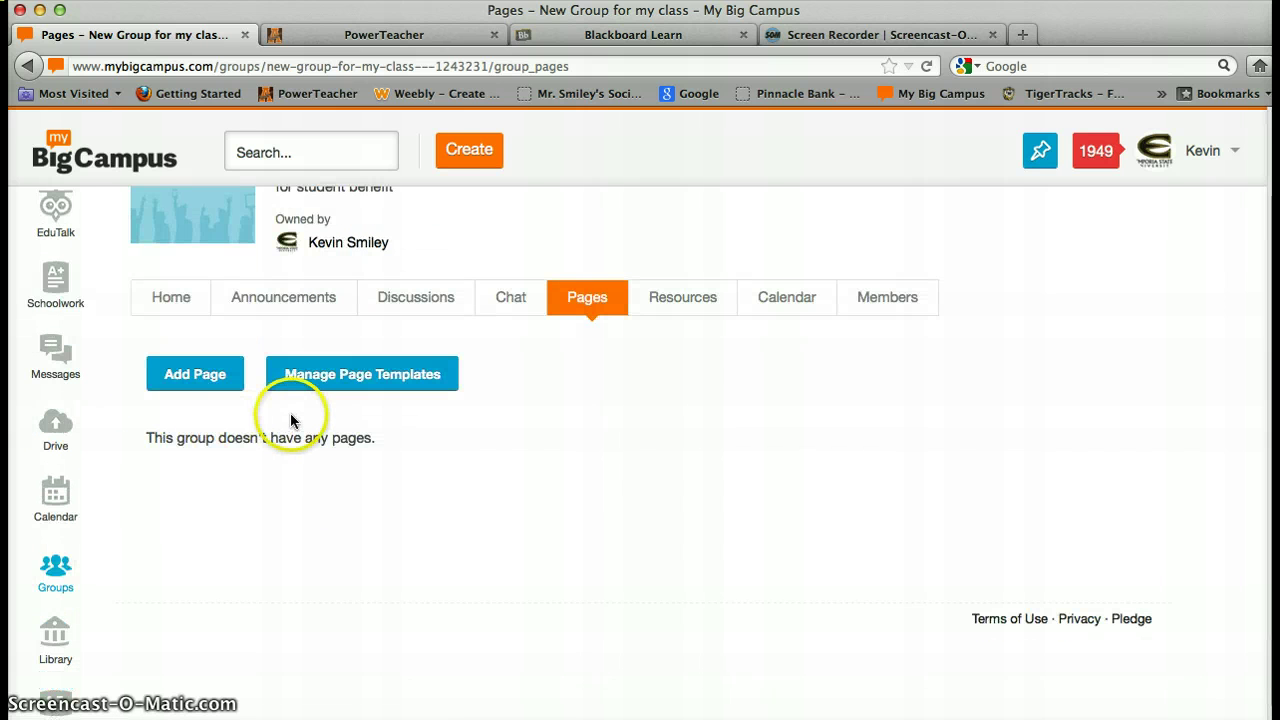
click(216, 386)
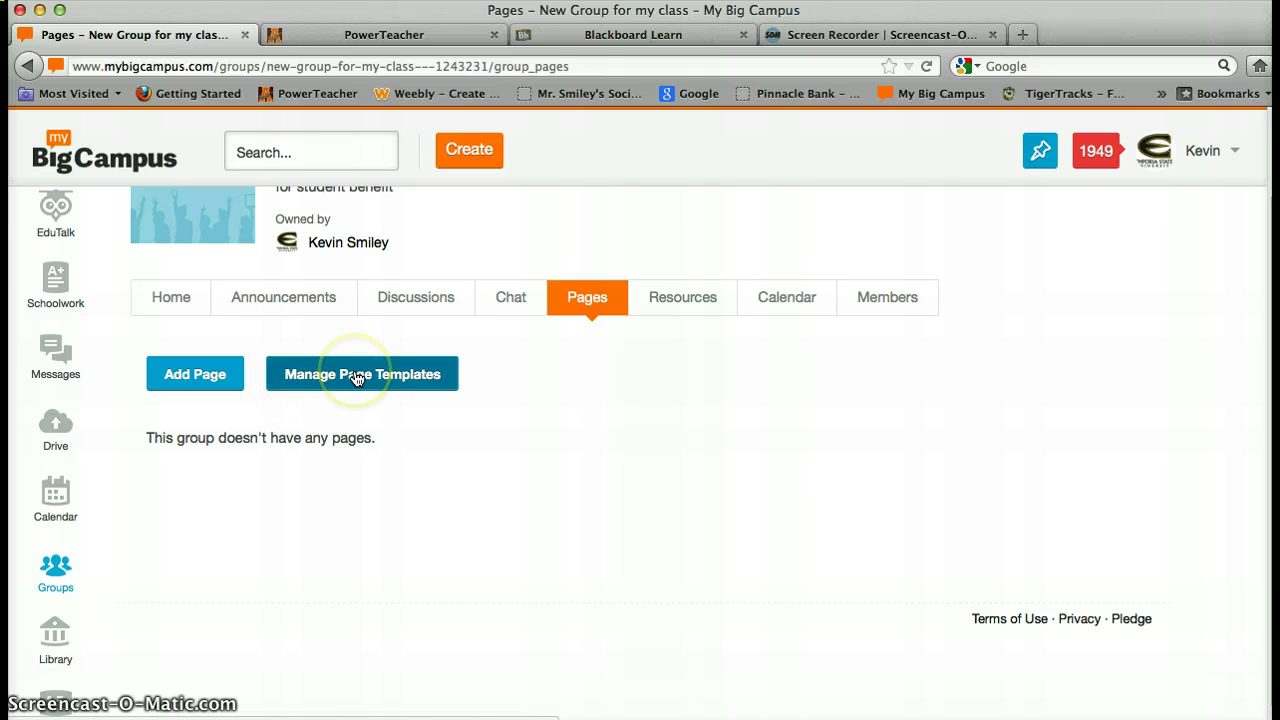
click(357, 378)
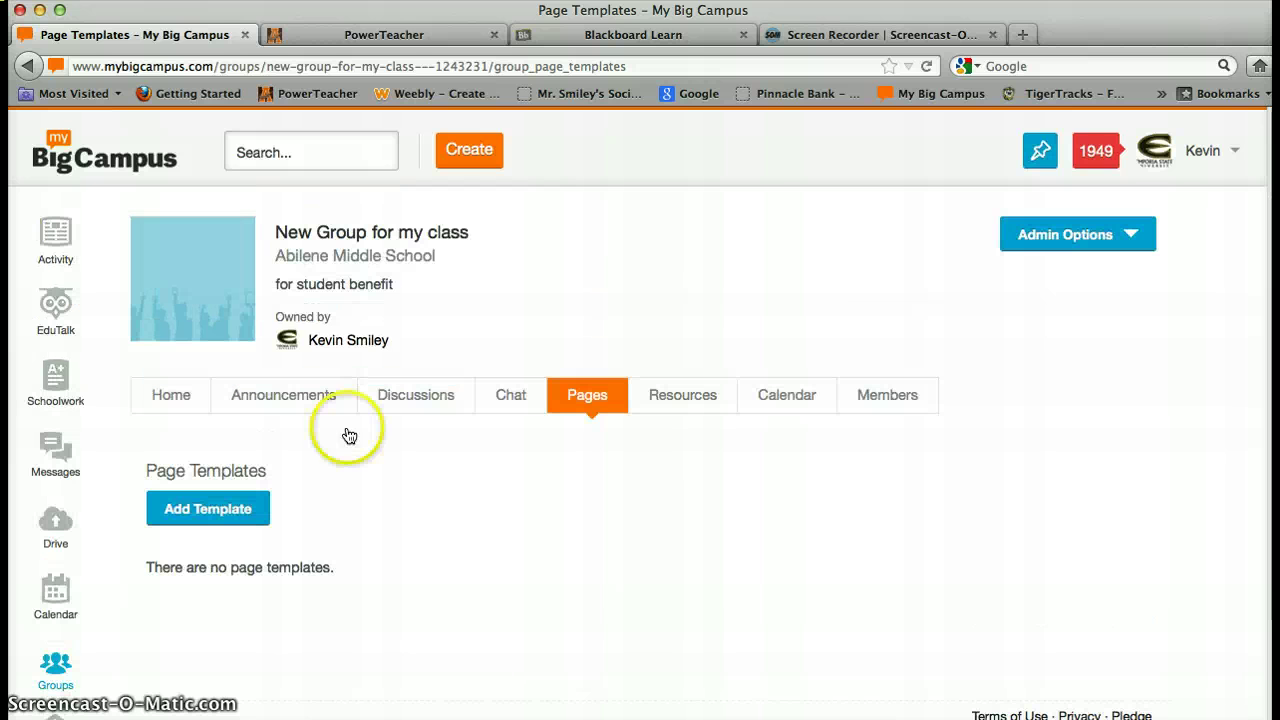
scroll(350, 503, down, 1)
scroll(348, 496, down, 2)
click(194, 426)
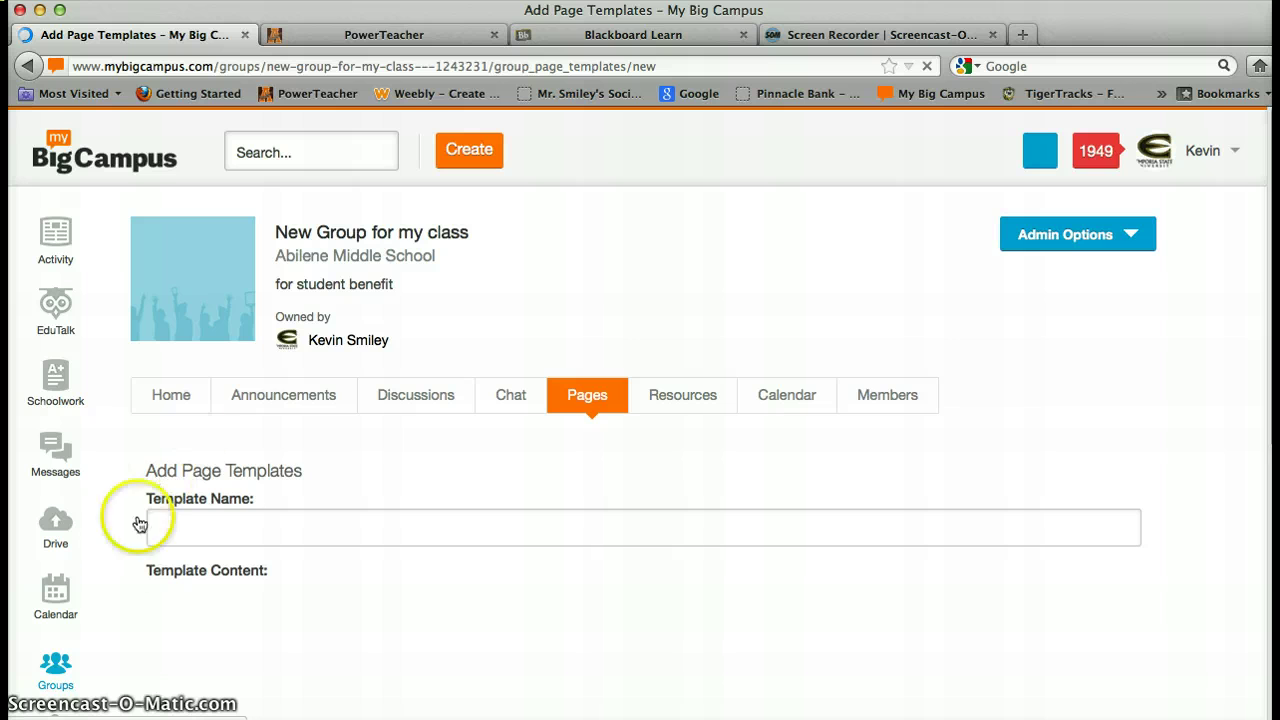
Step: Name the new page template "Title It"
scroll(120, 565, down, 5)
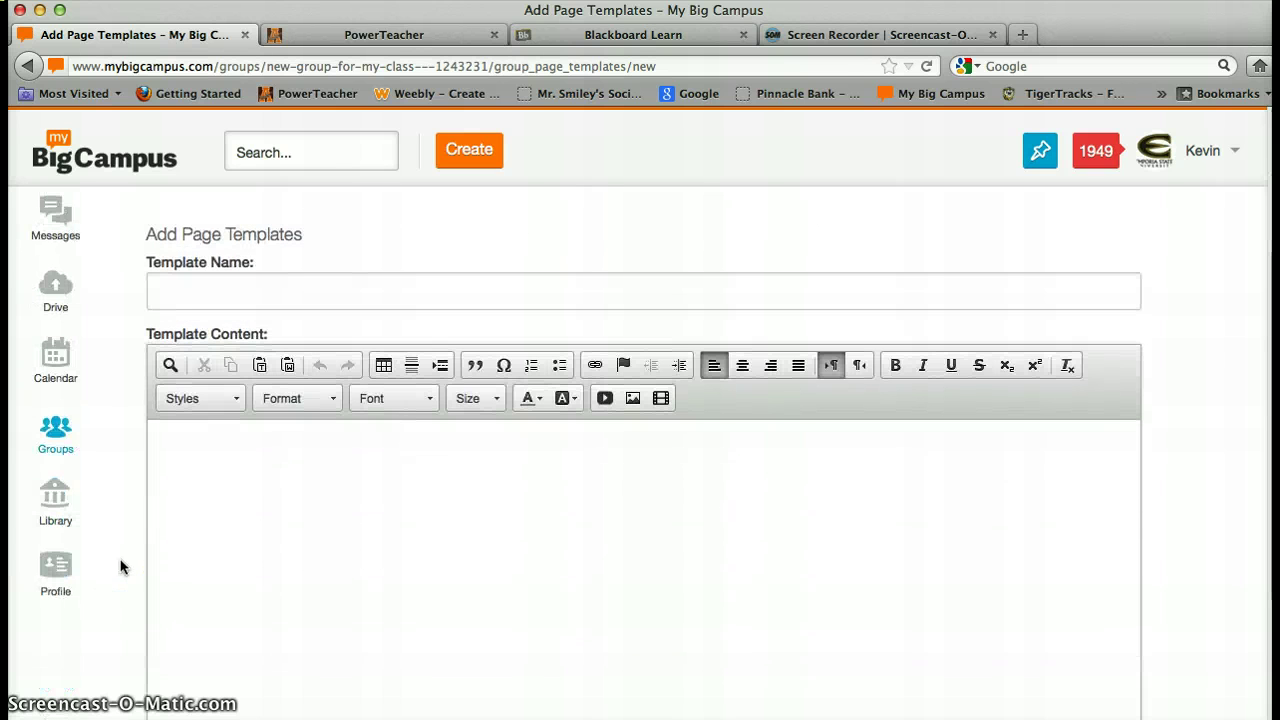
click(219, 293)
text(T)
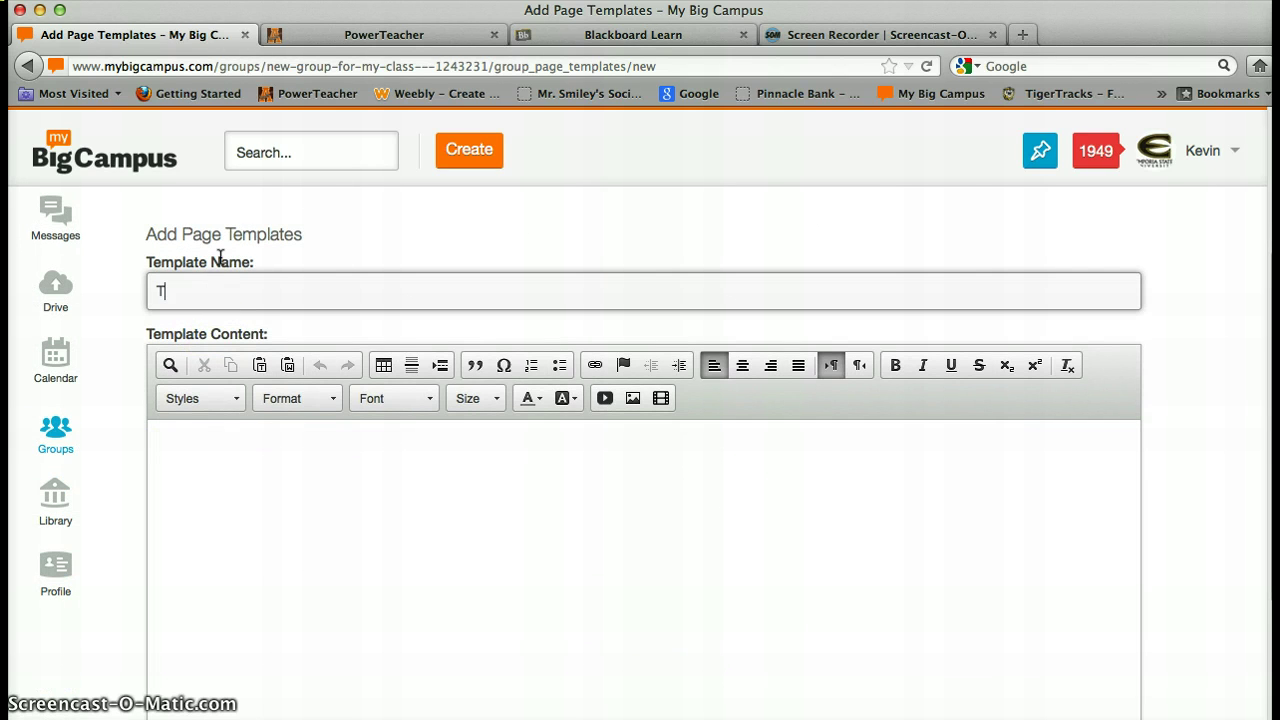
text(itle It)
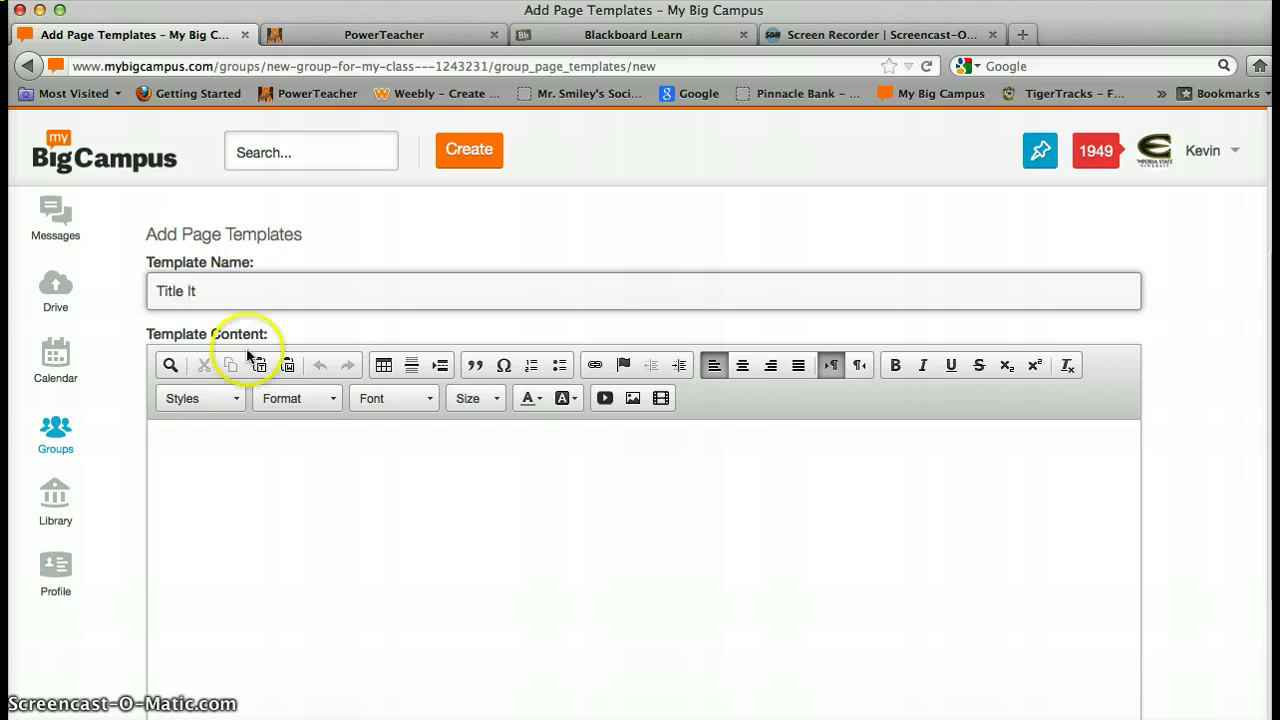
Step: Enter "Put whatever you want for your standard heading" and, on a separate line, "class website" as the template content
click(314, 451)
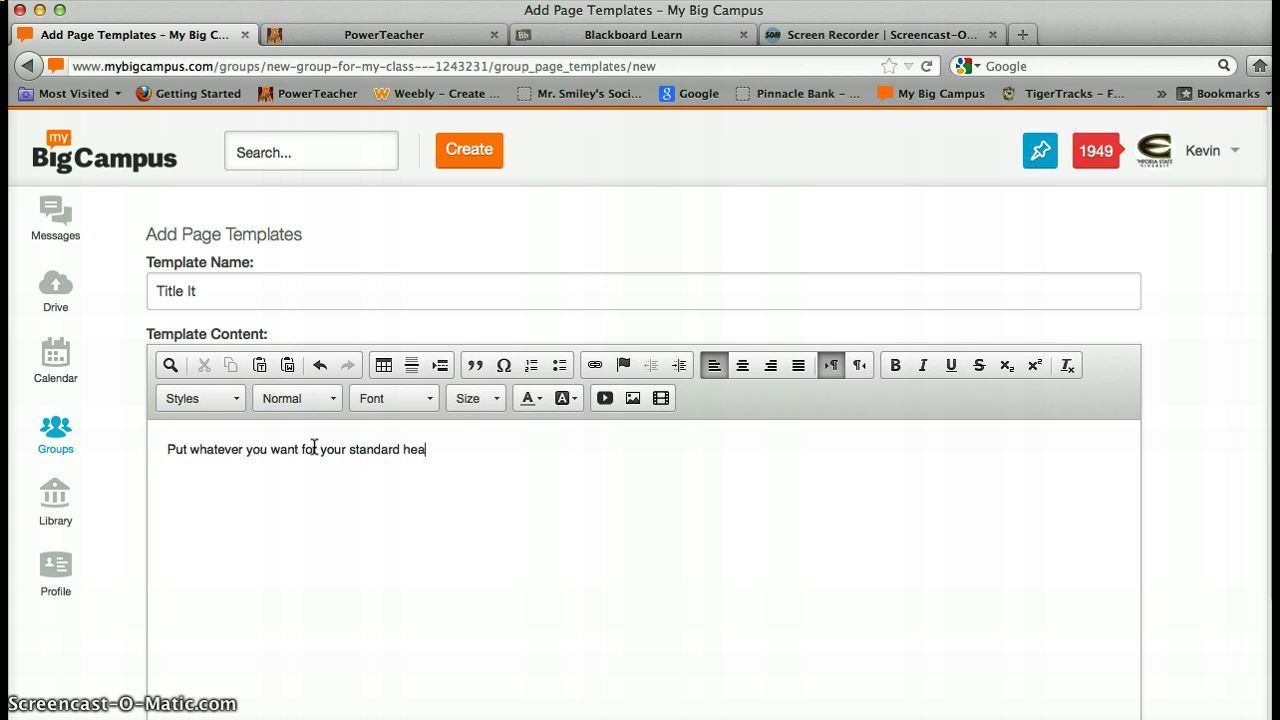
click(417, 474)
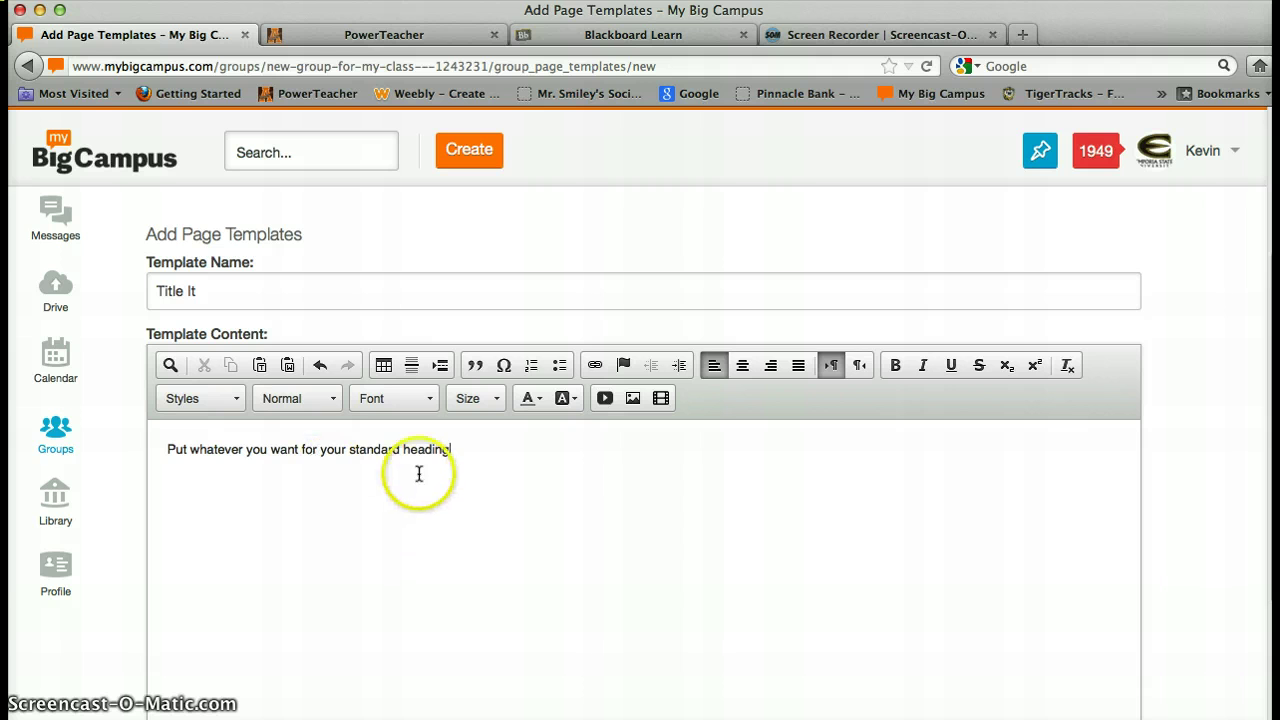
click(405, 449)
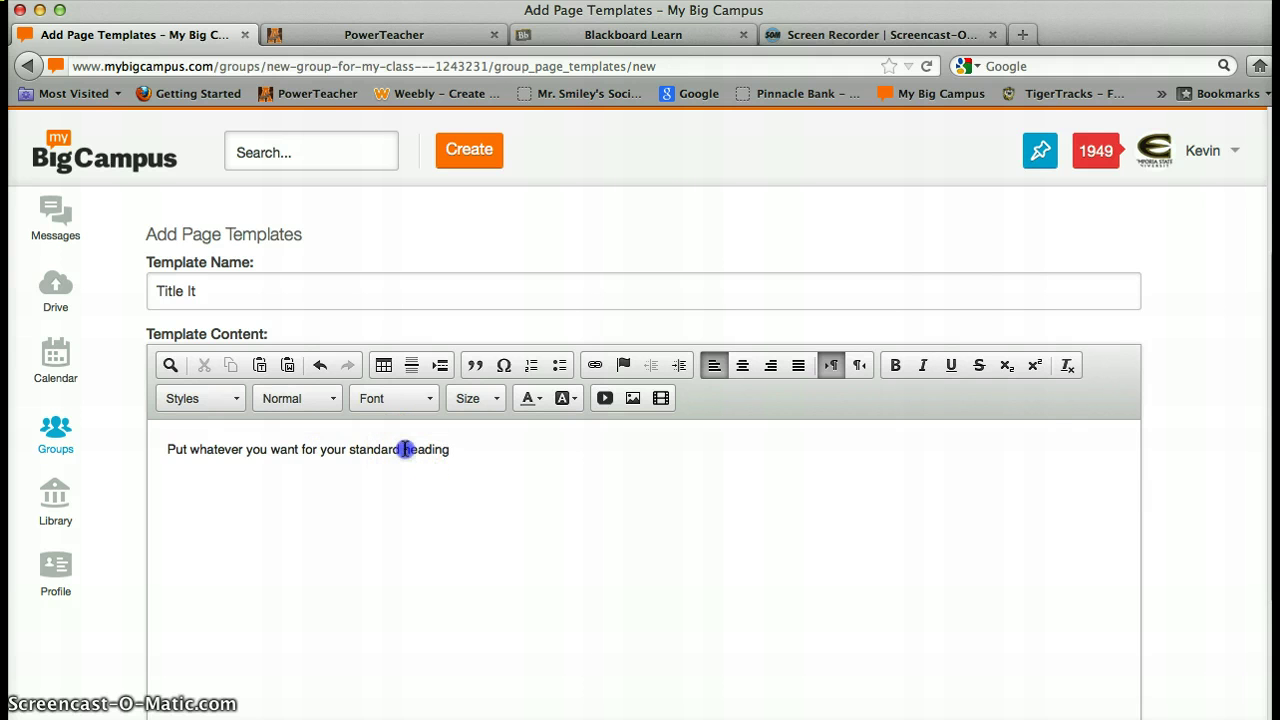
drag(416, 449, 441, 449)
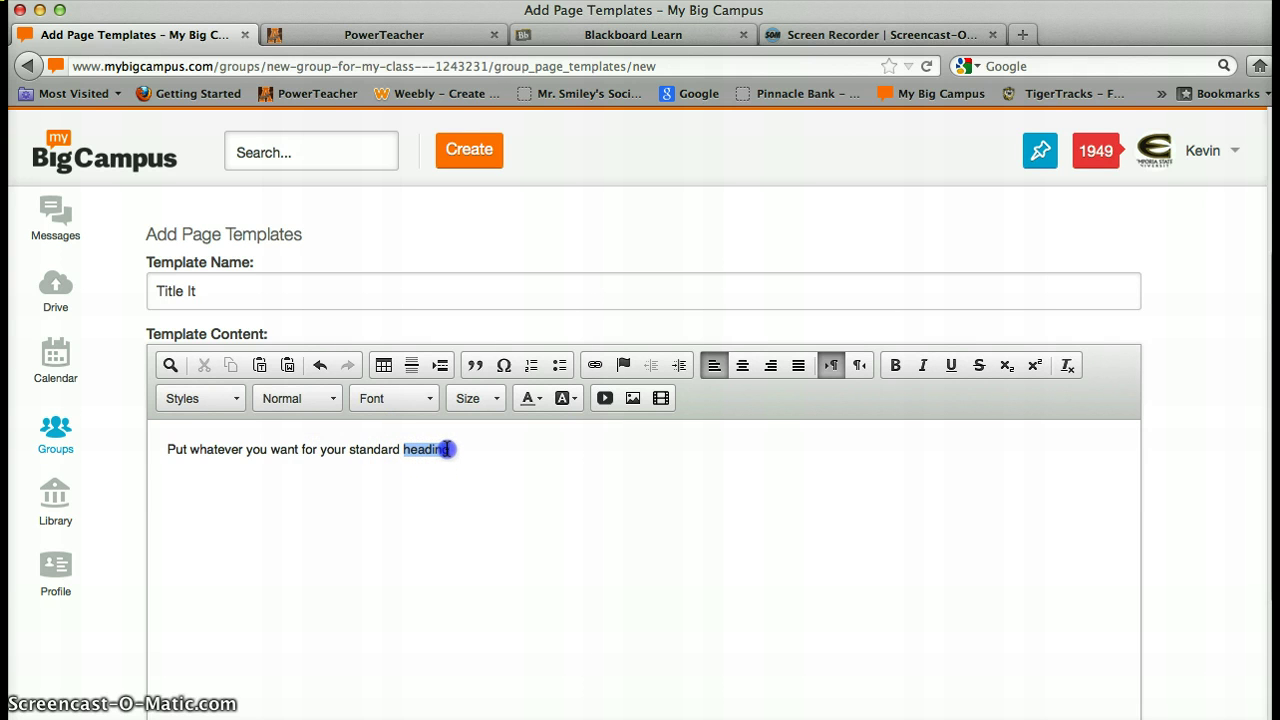
click(448, 449)
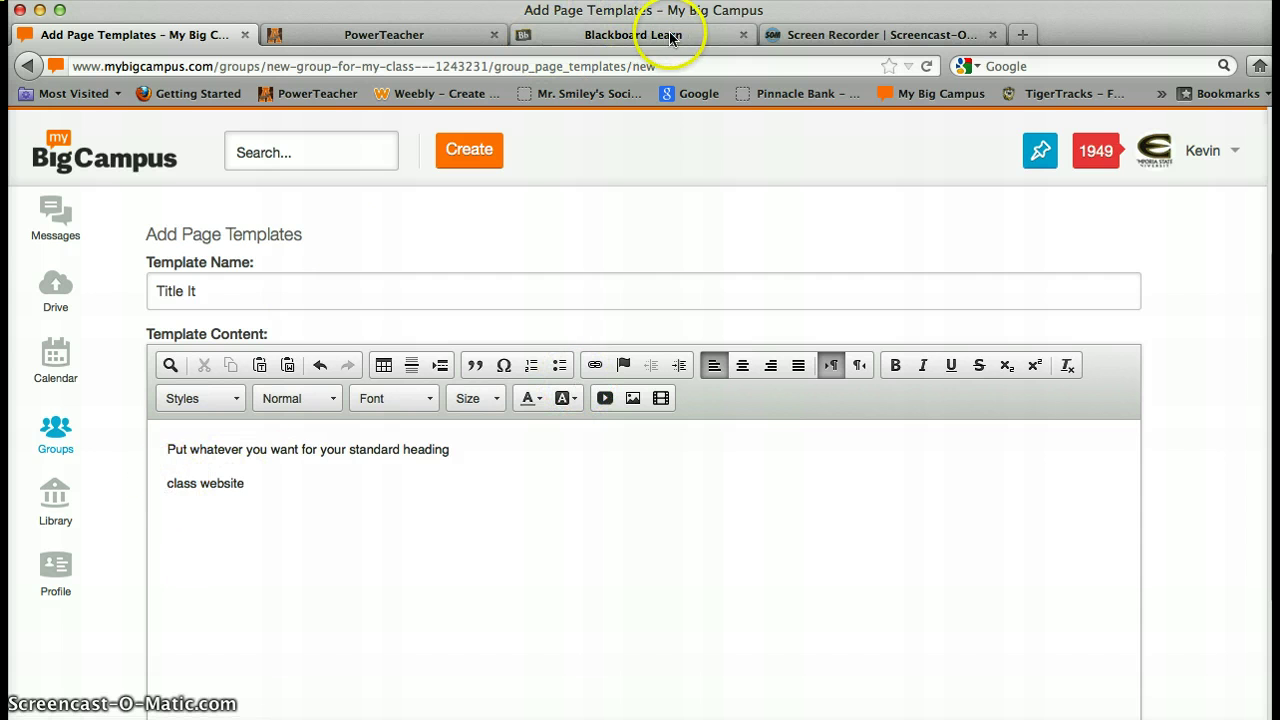
Step: View the link settings for the "class website" text, including the target window choices, without adding a link
drag(168, 484, 246, 481)
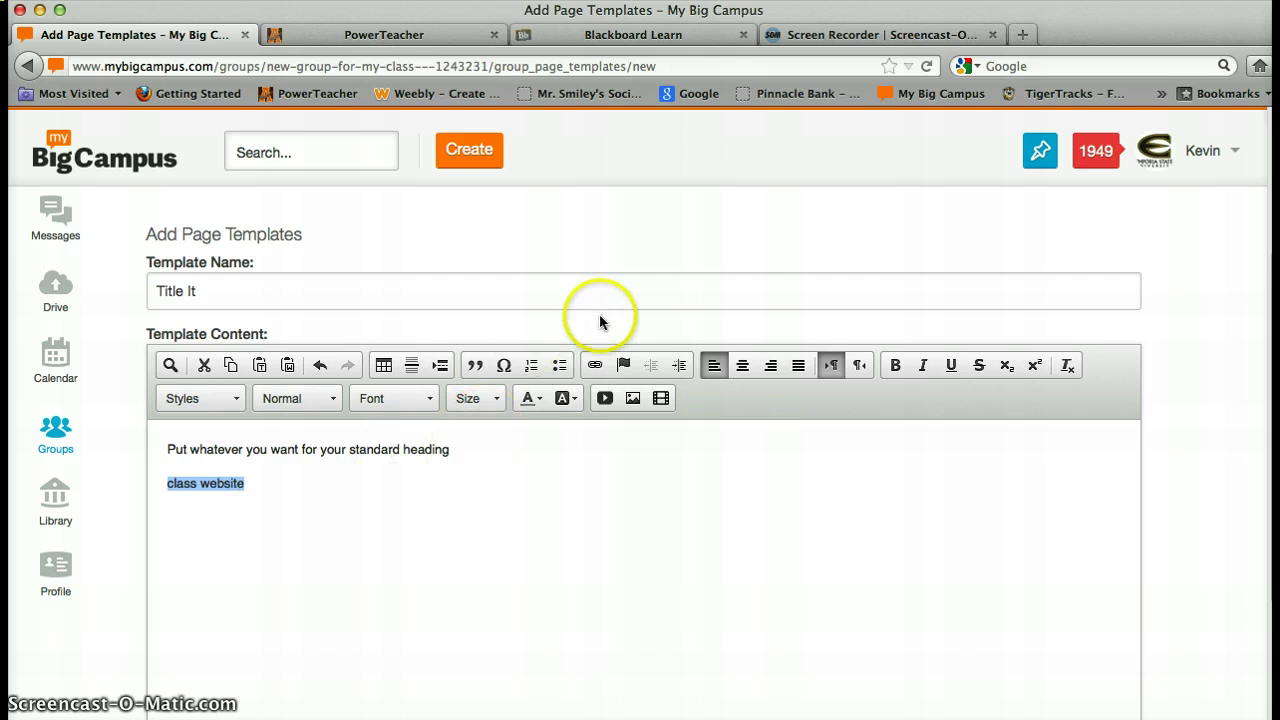
click(594, 366)
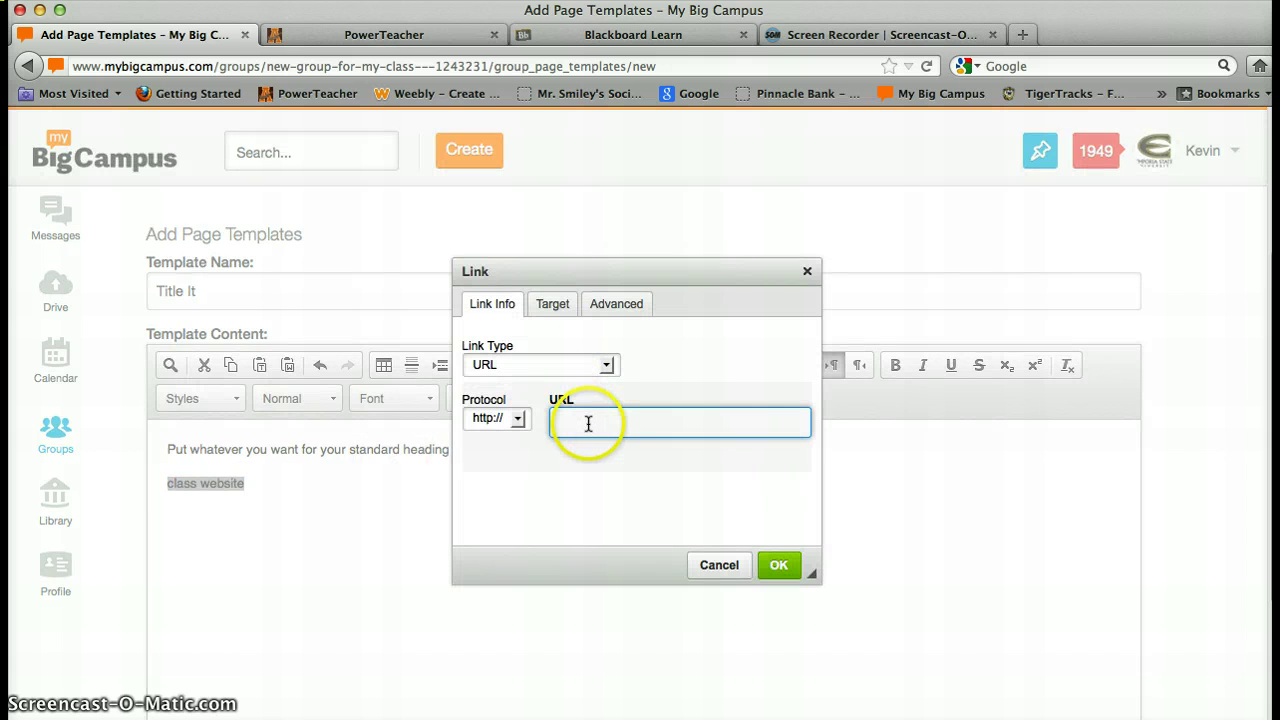
click(556, 306)
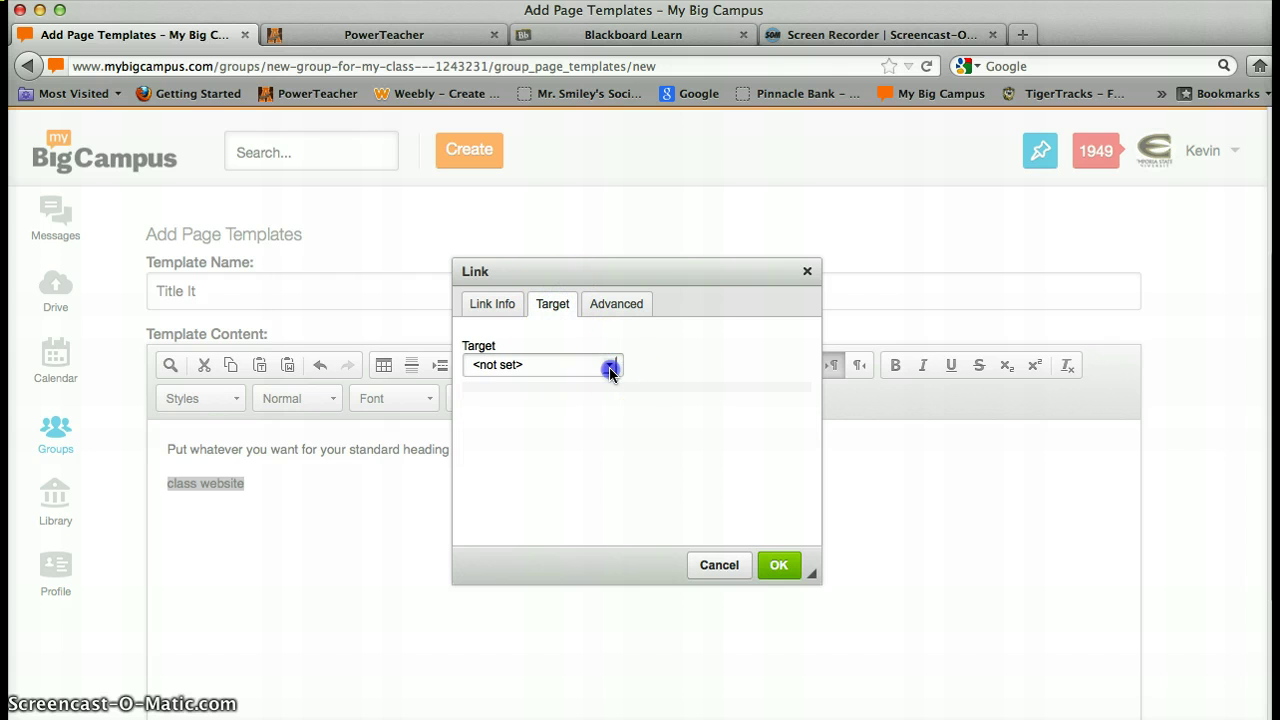
click(610, 367)
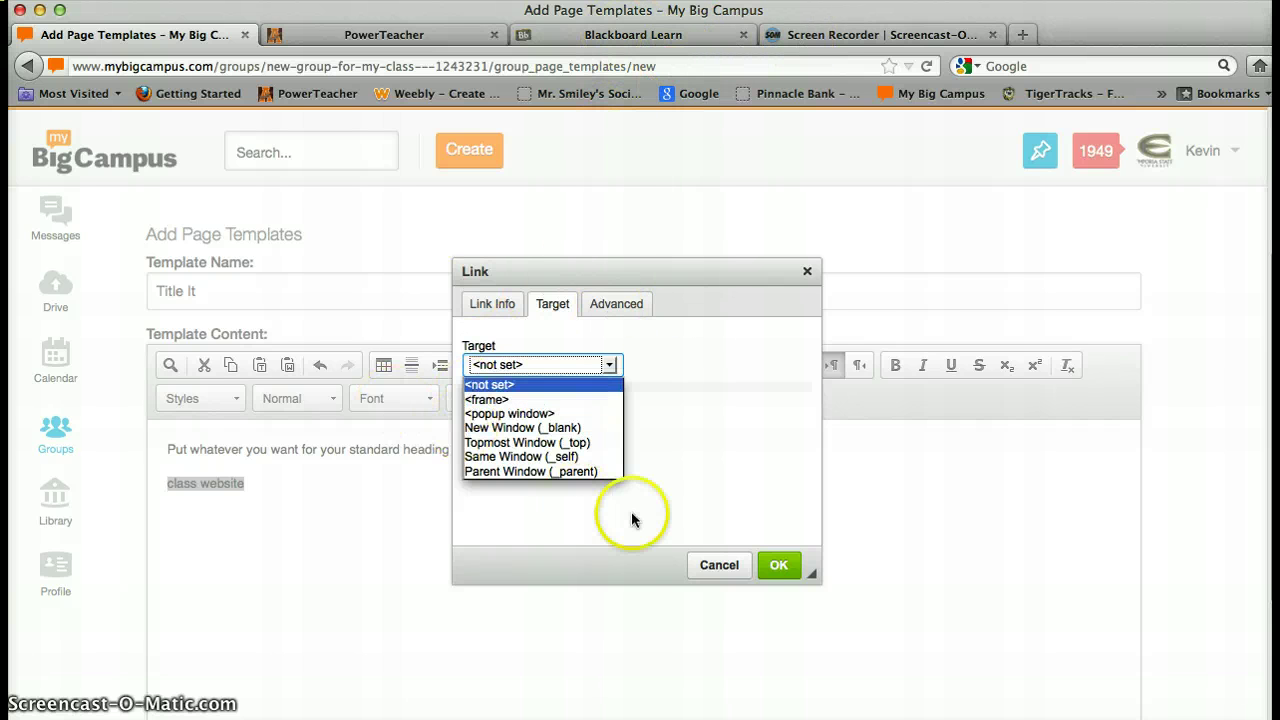
click(725, 568)
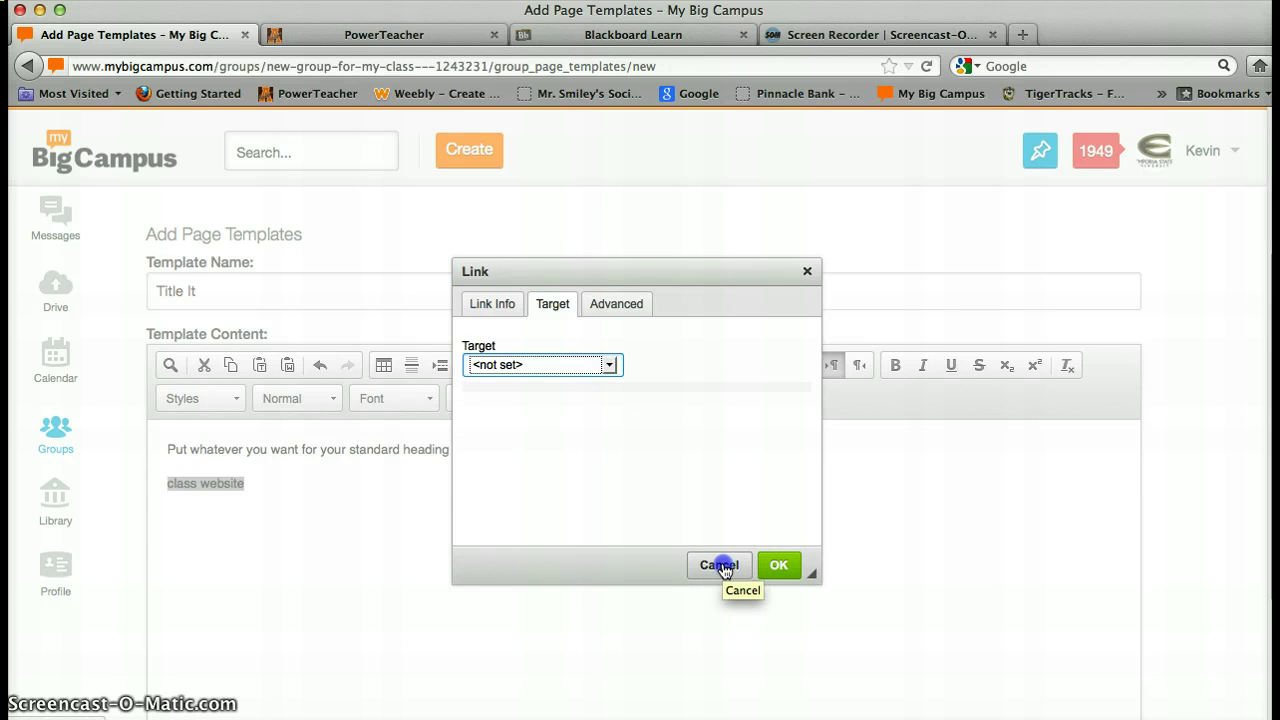
click(725, 568)
click(255, 481)
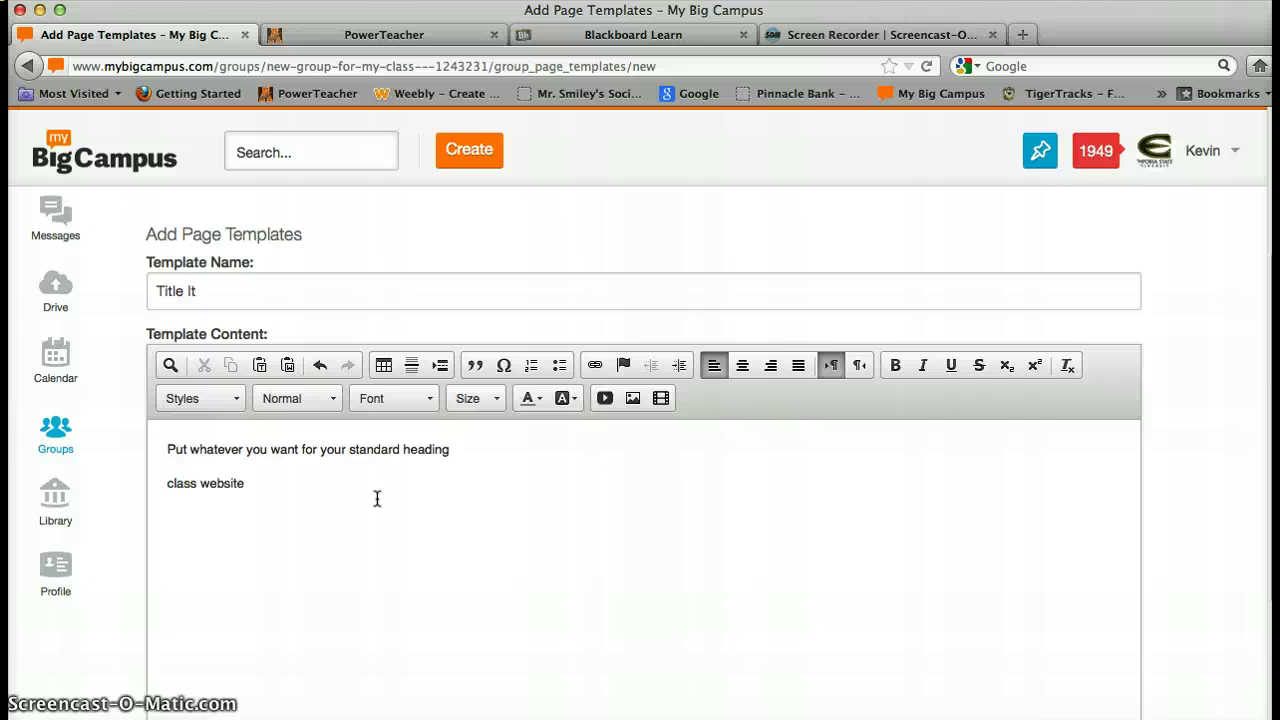
Step: Check the finished template content and save the new page template
click(341, 498)
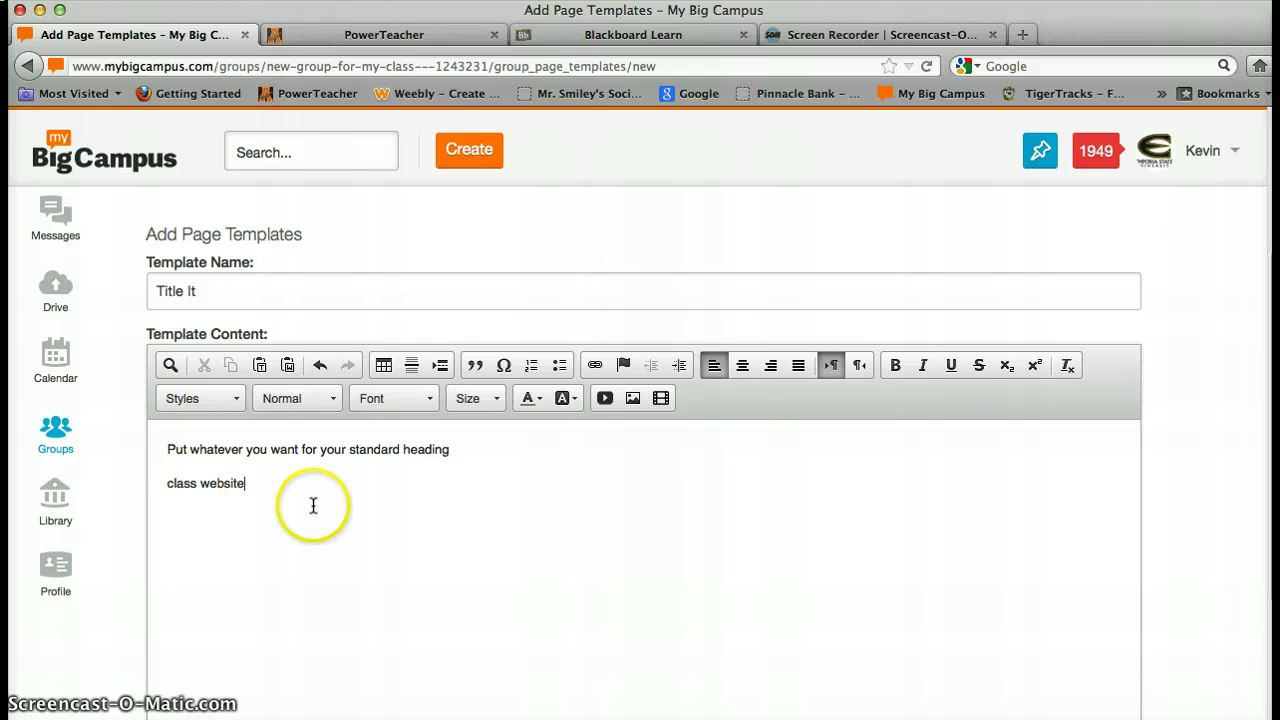
scroll(1186, 524, down, 3)
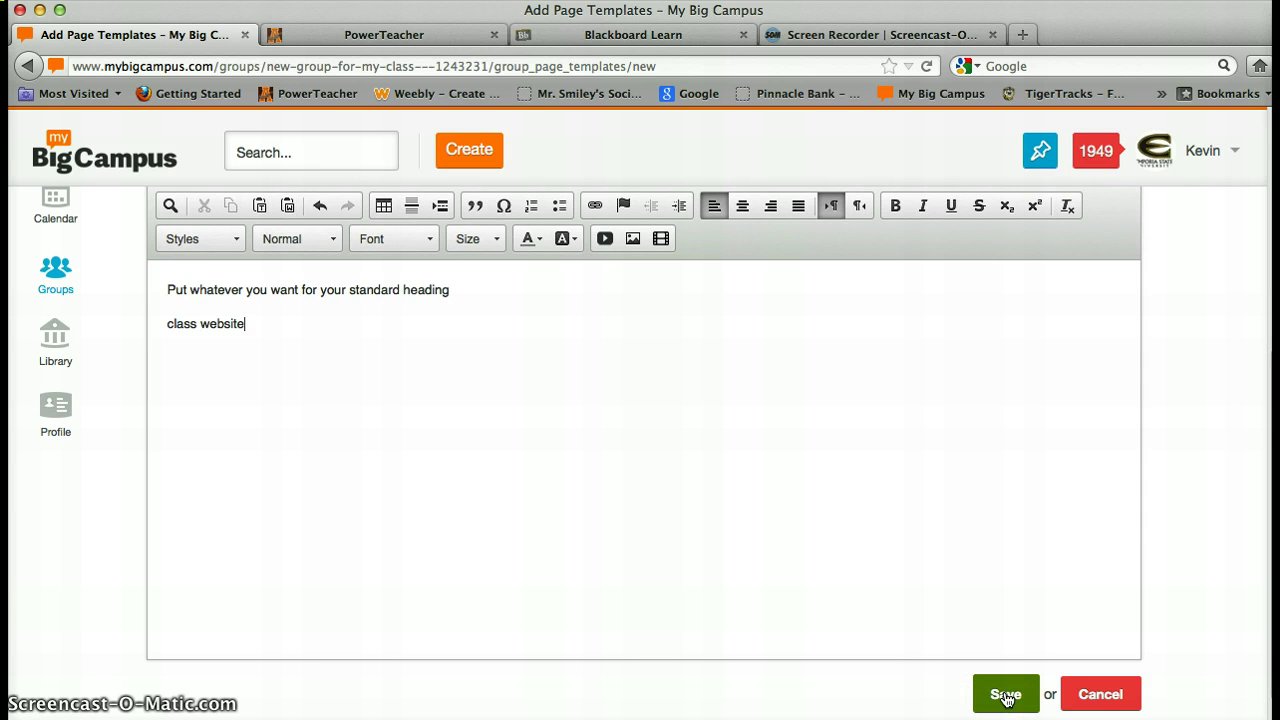
scroll(1146, 568, down, 1)
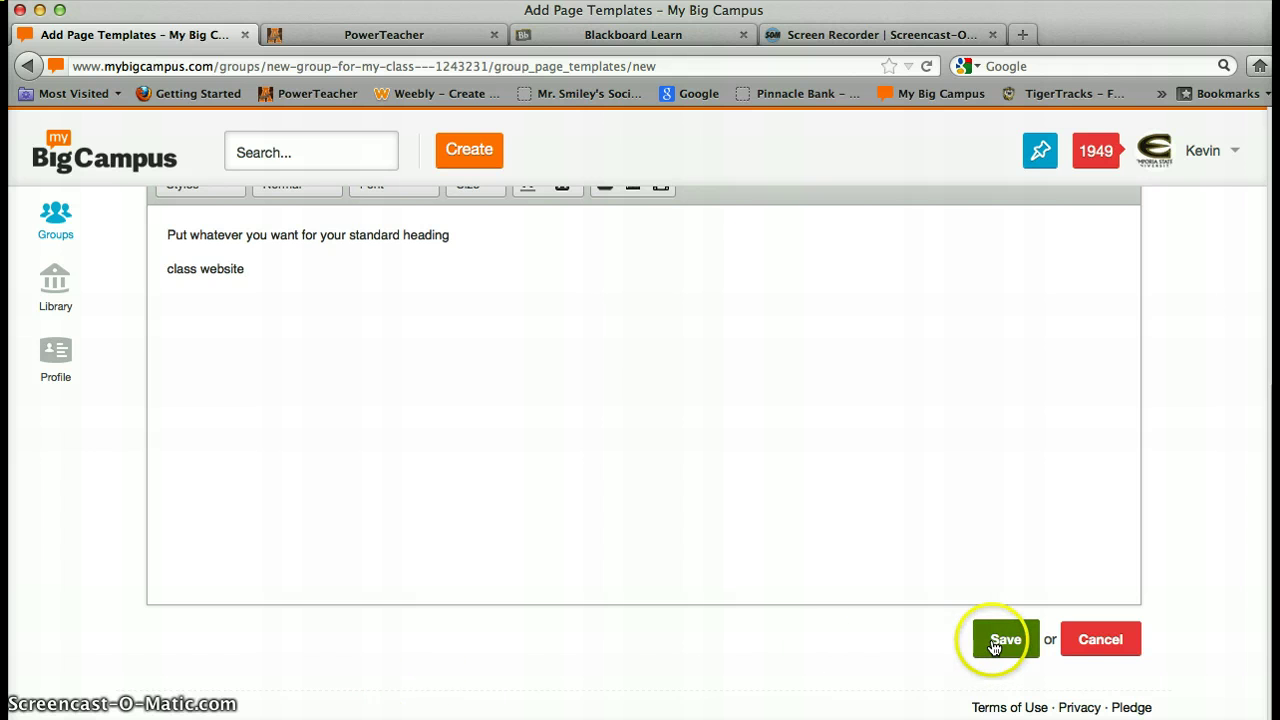
scroll(1139, 519, up, 2)
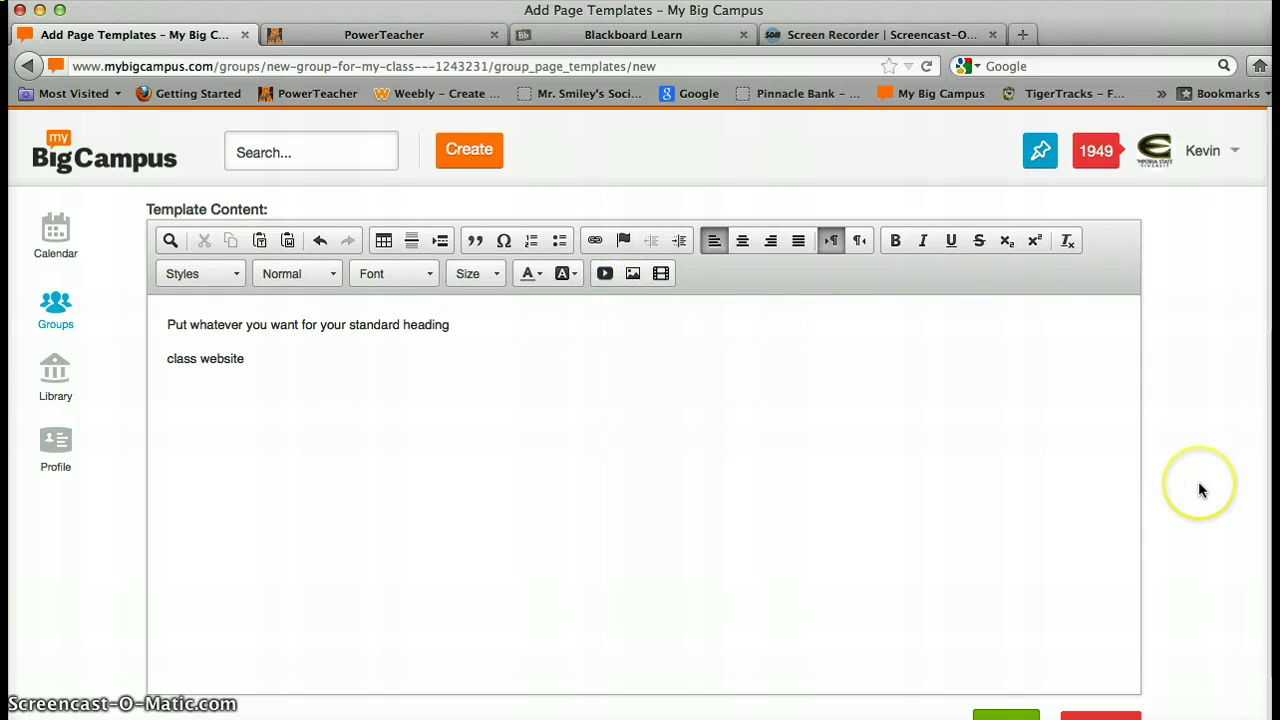
scroll(1200, 490, down, 1)
click(1004, 677)
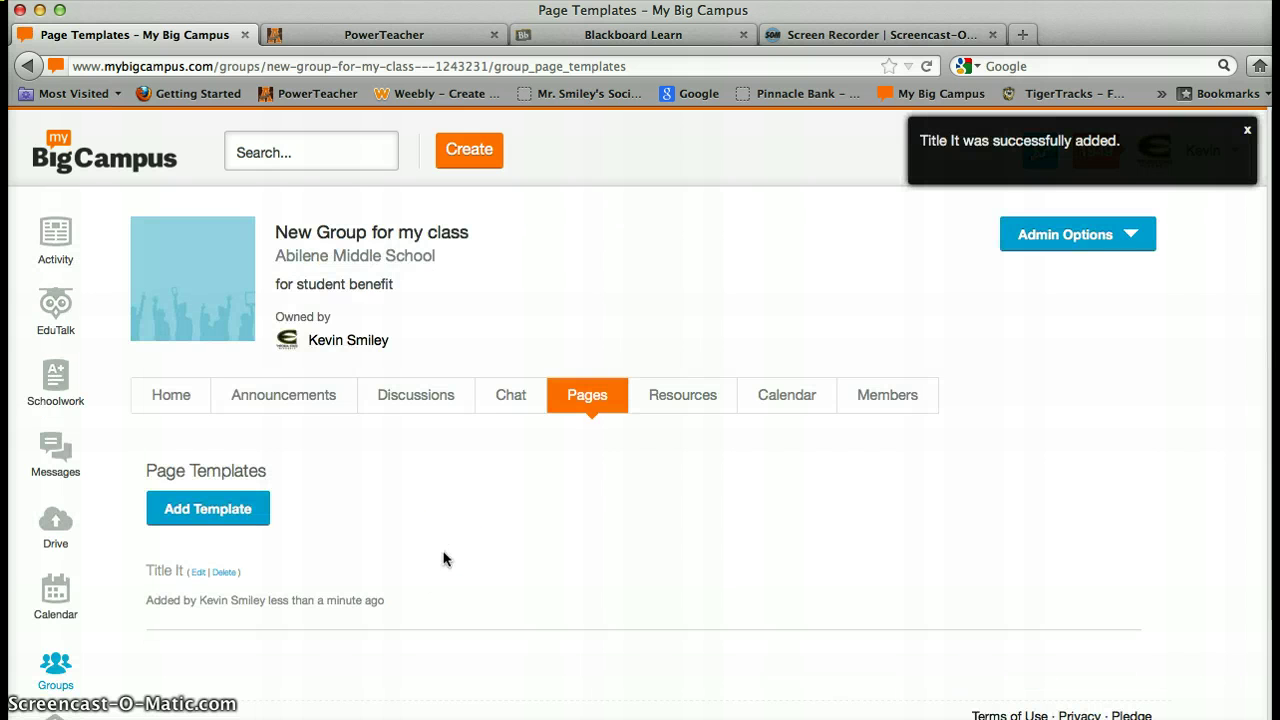
Step: Start a new page in the group's pages section, based on the "Title It" template
click(587, 400)
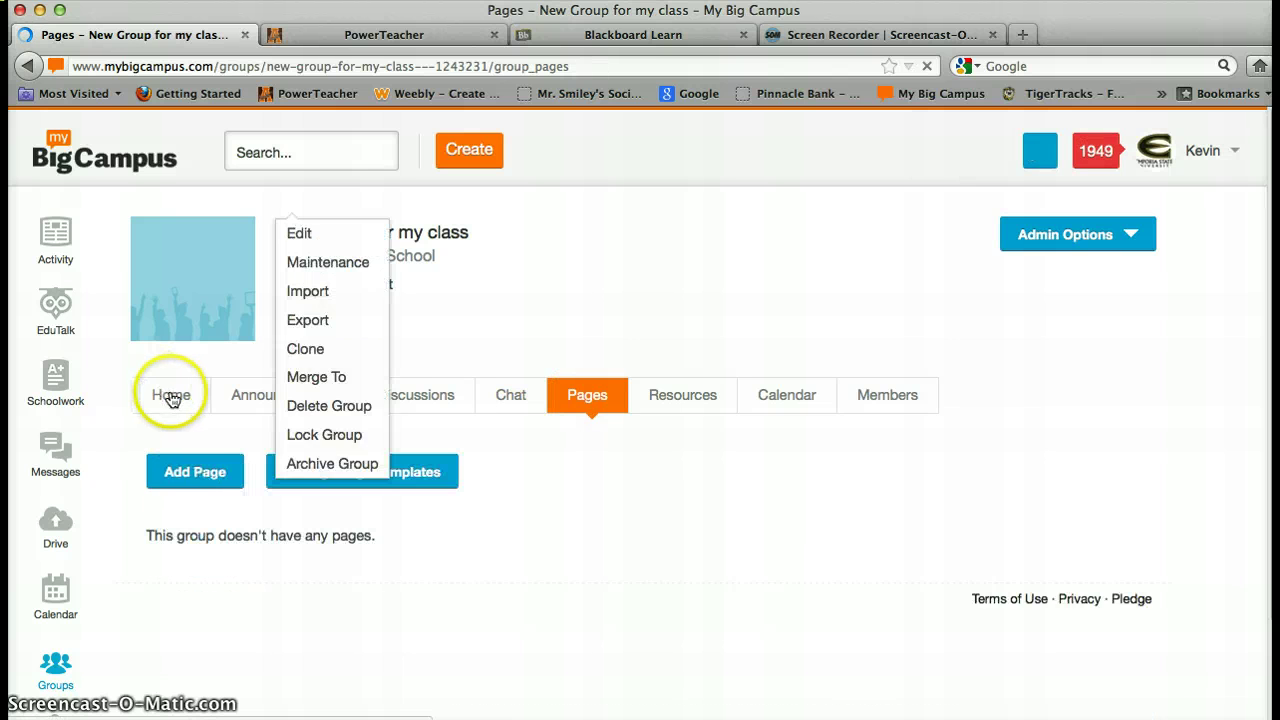
click(194, 474)
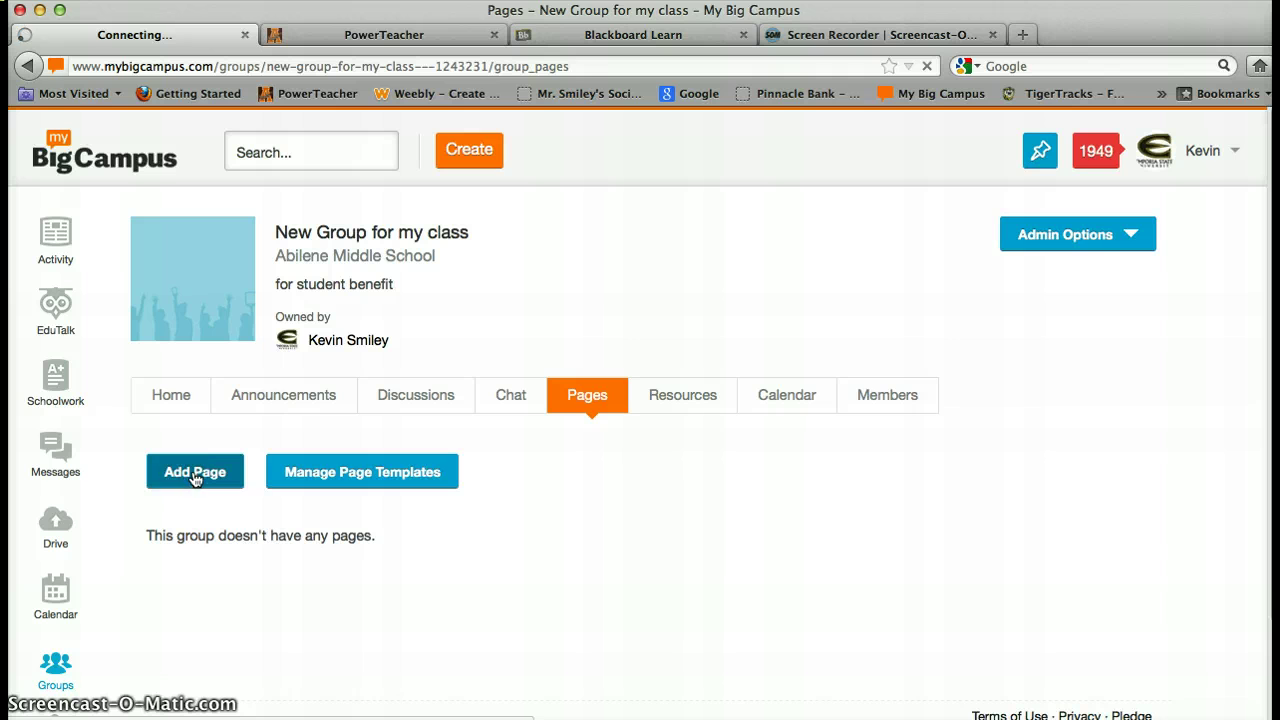
scroll(120, 555, down, 2)
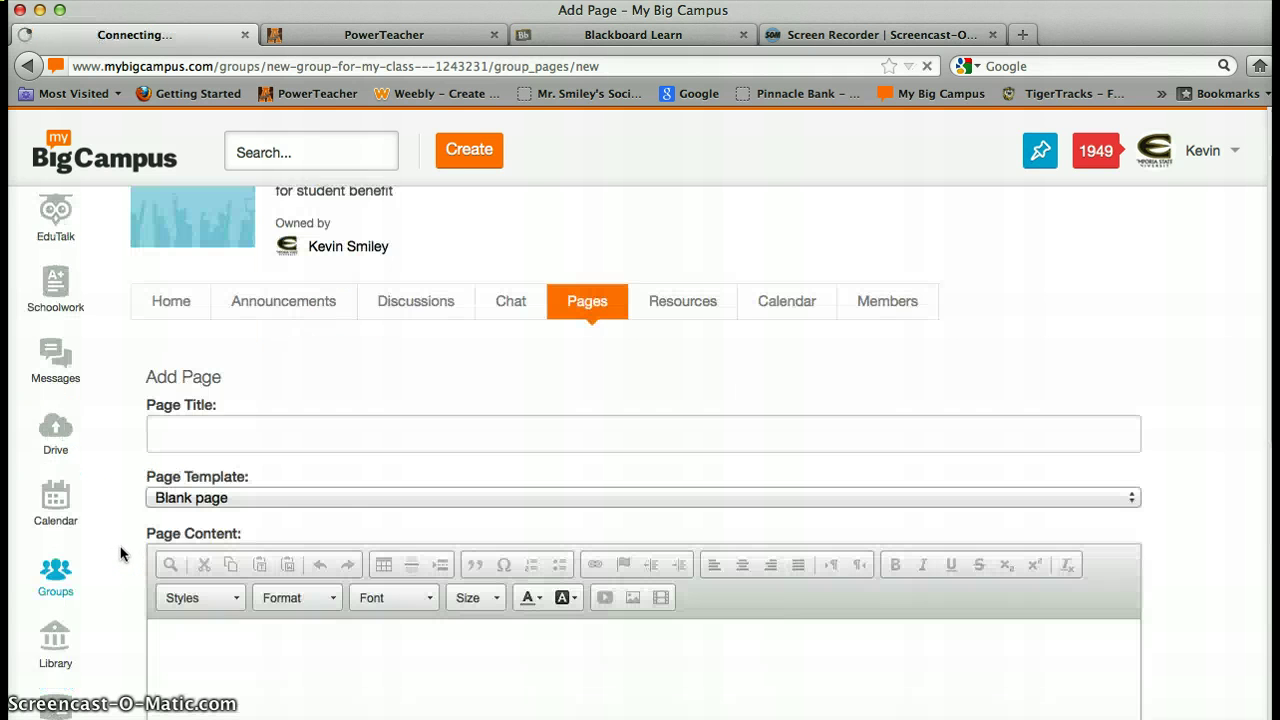
click(190, 489)
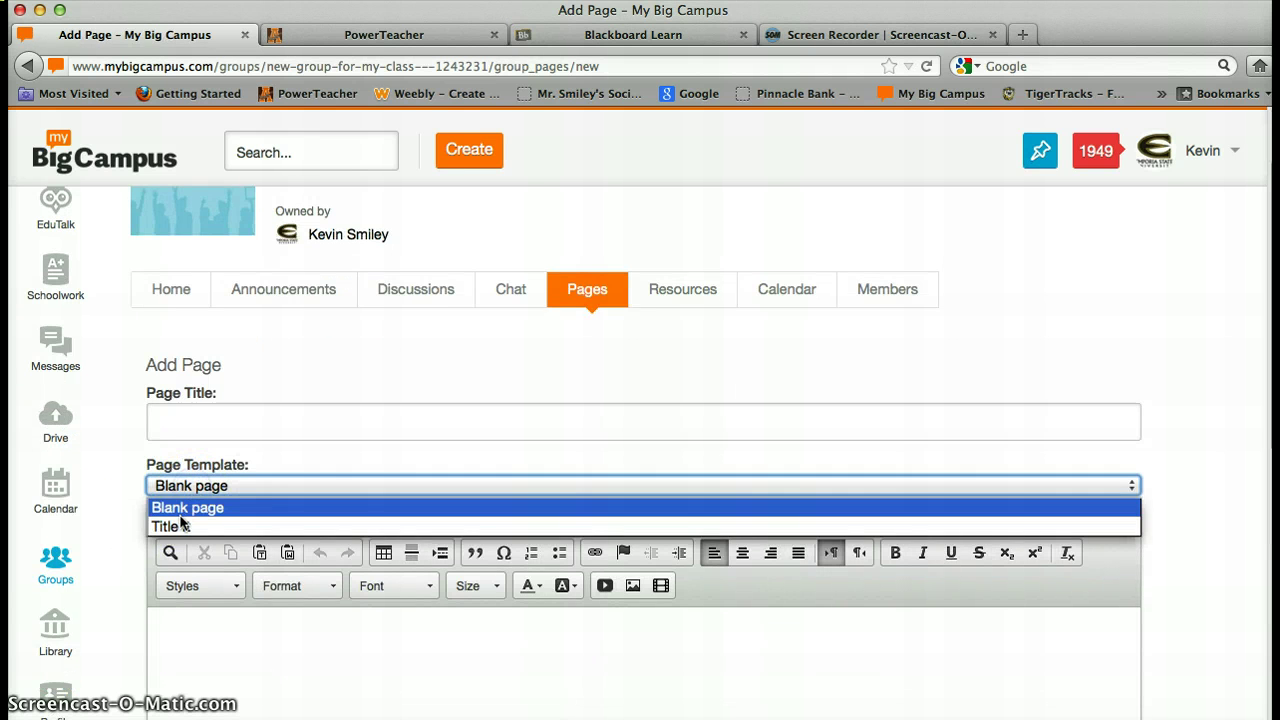
click(168, 526)
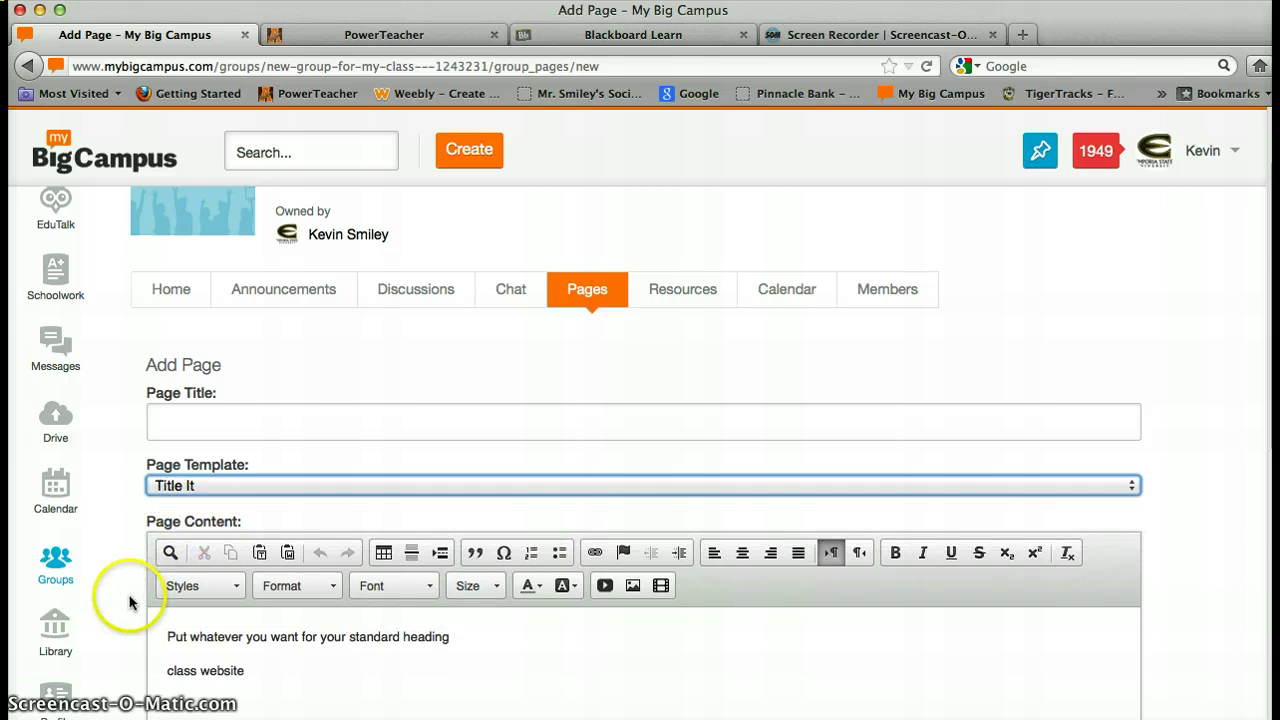
Step: Add the line "tell them what we're doing this week" below the template text in the page content
scroll(128, 601, down, 4)
click(210, 517)
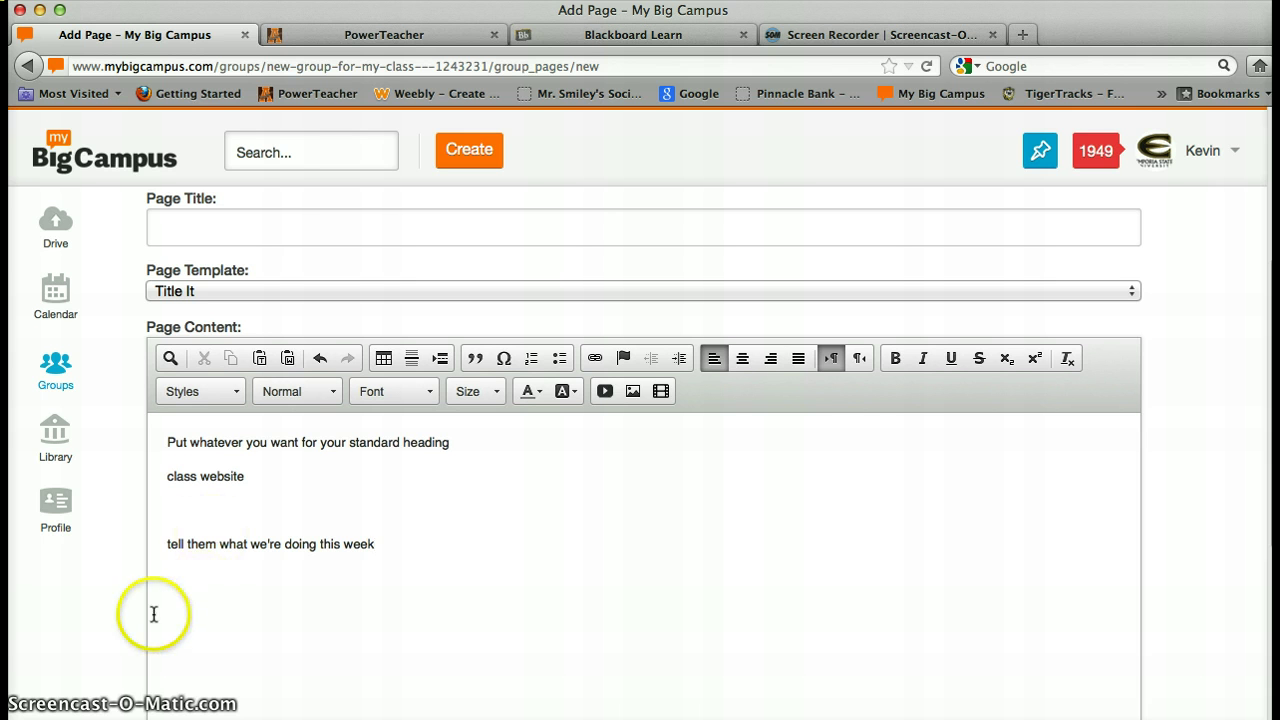
scroll(105, 580, down, 3)
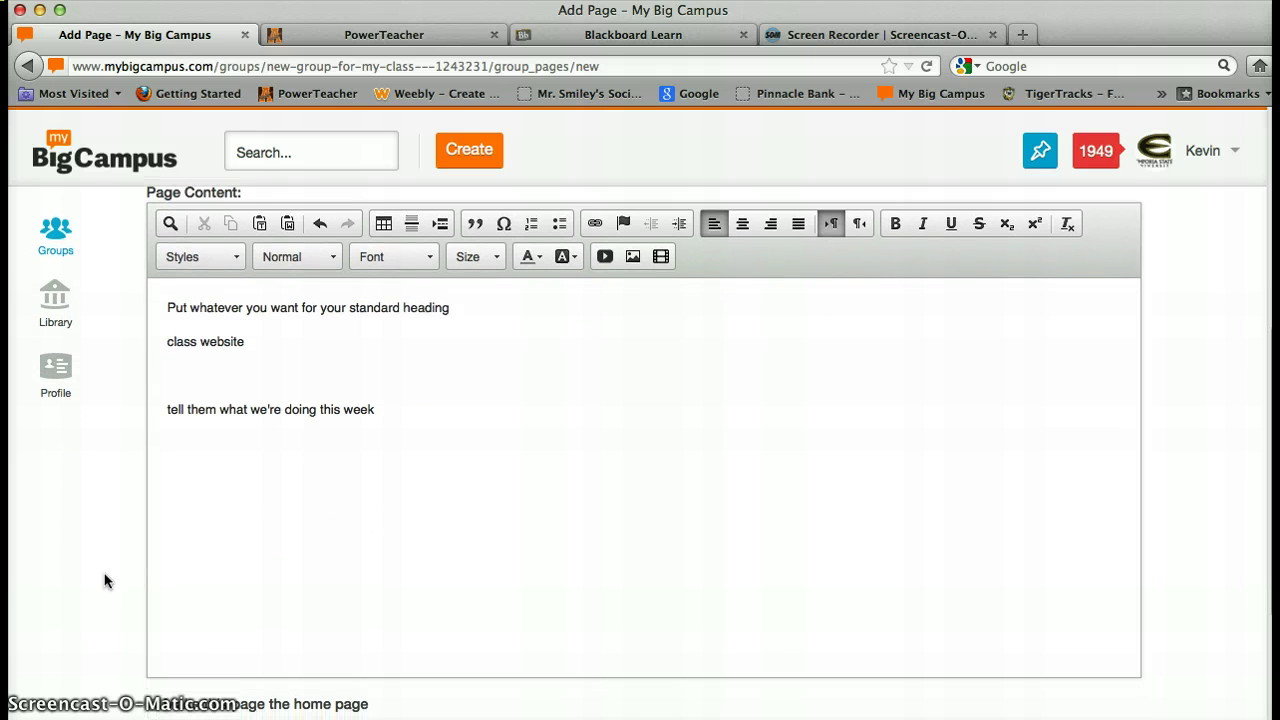
click(597, 226)
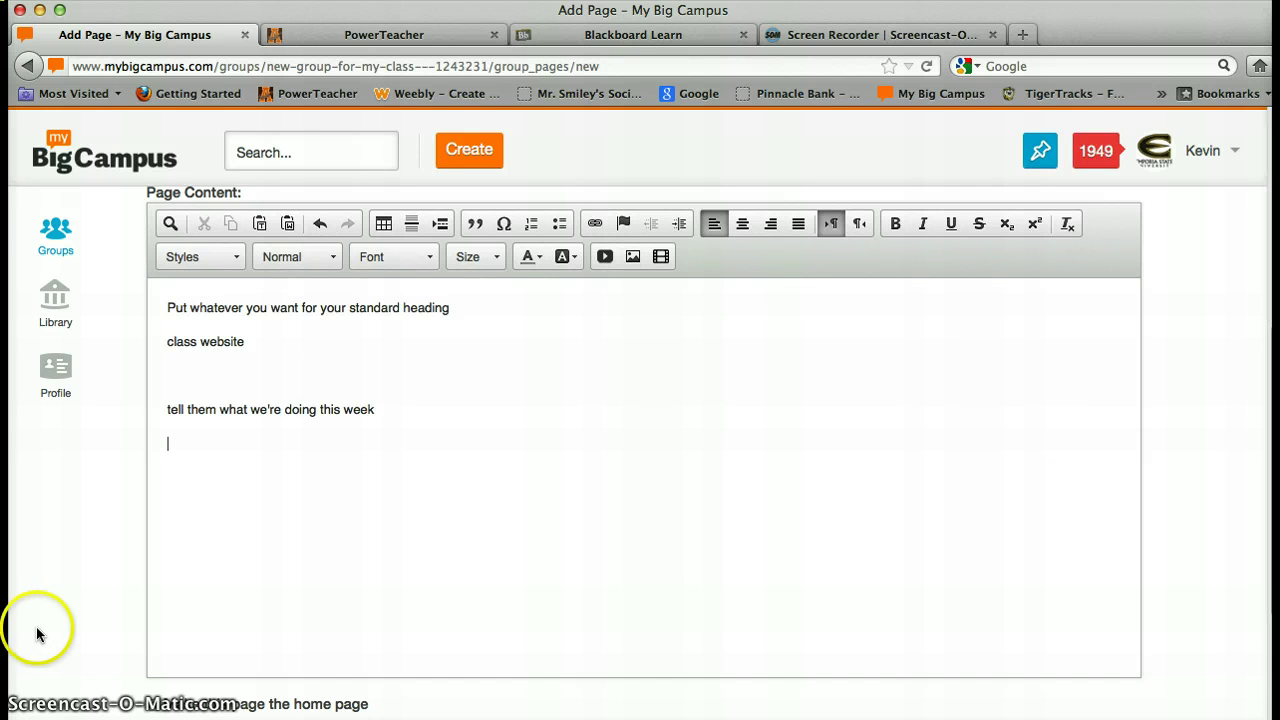
Step: Make the new page the group's home page and try to save it without a page title
scroll(50, 620, down, 3)
click(153, 571)
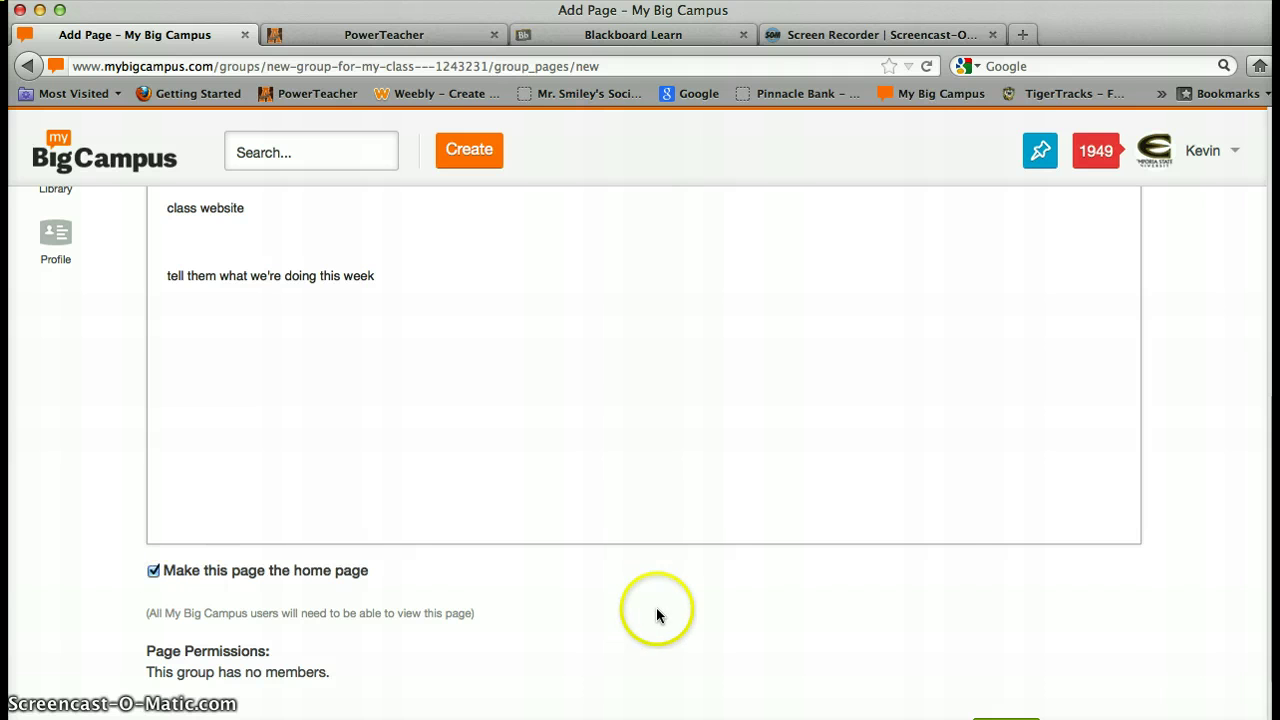
scroll(968, 598, down, 2)
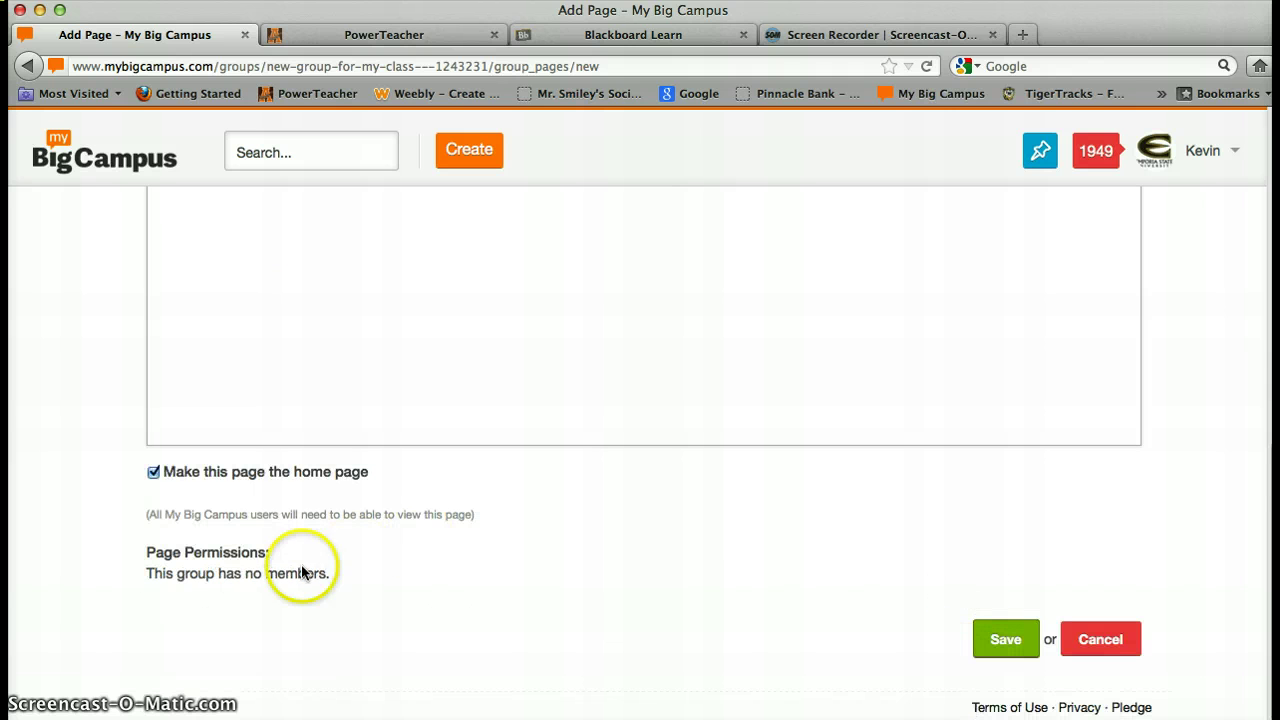
click(1003, 636)
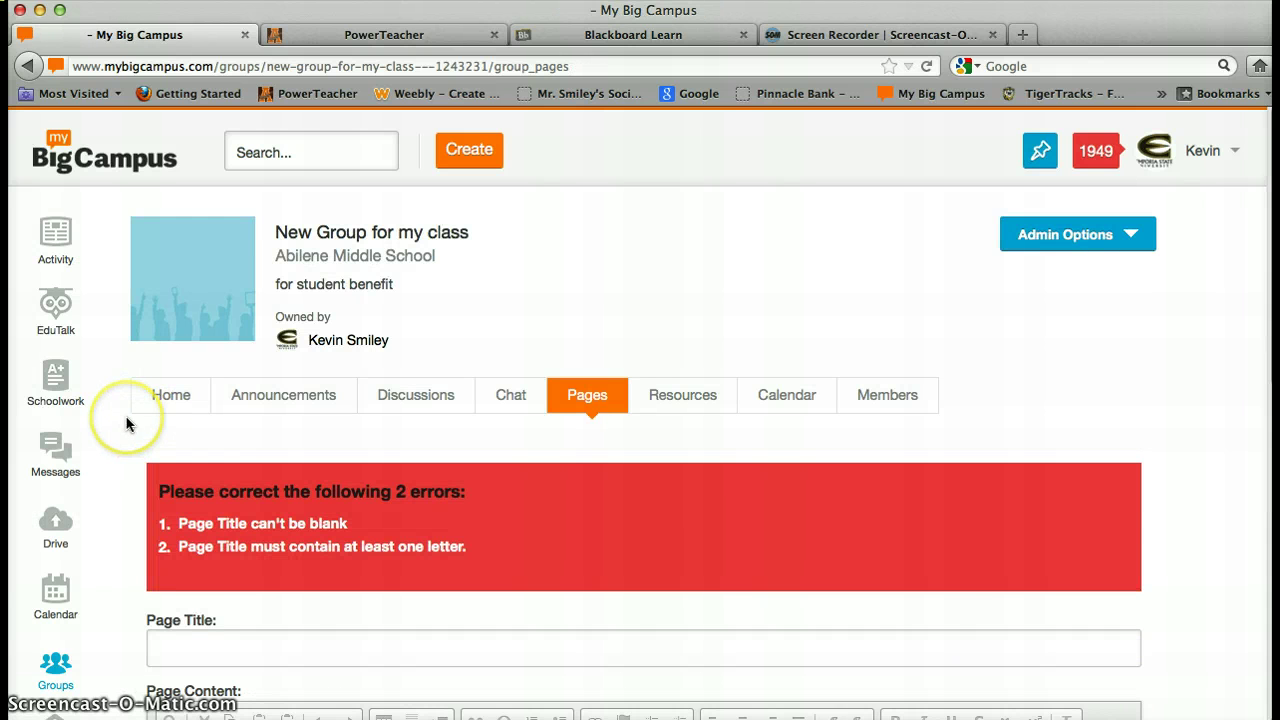
scroll(116, 505, down, 3)
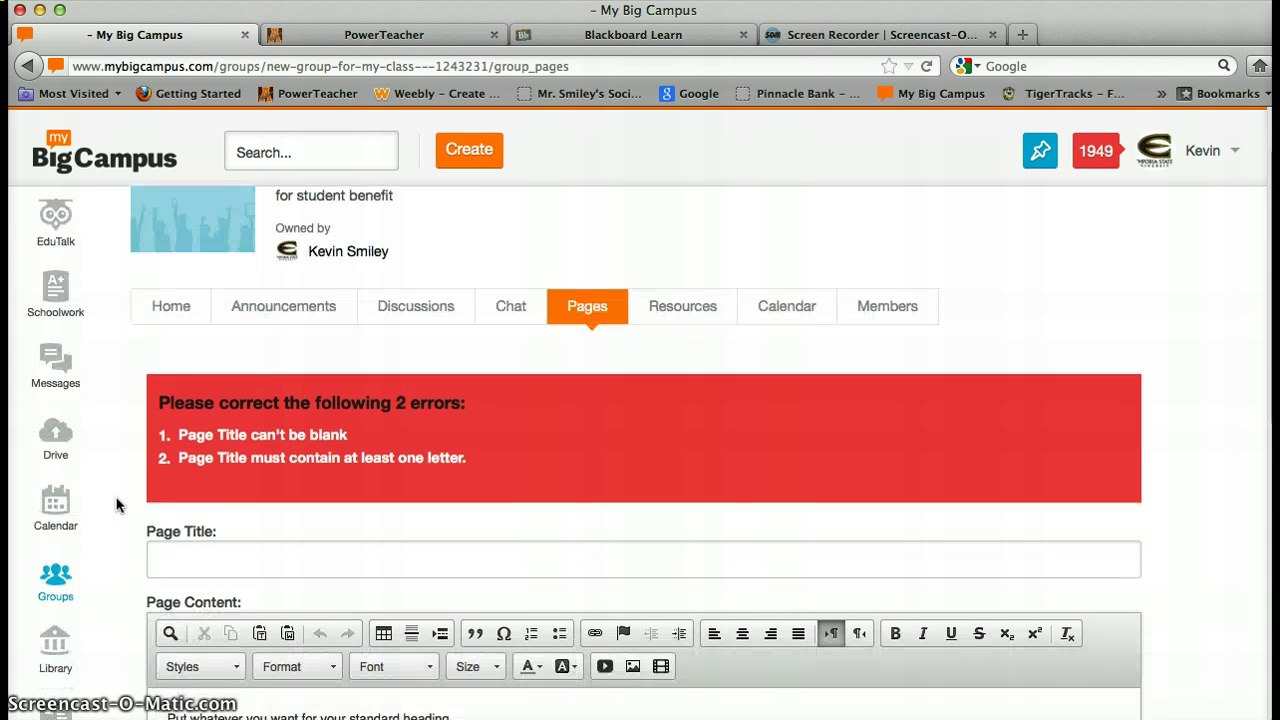
Step: Title the new home page "Week One" and save it
click(211, 513)
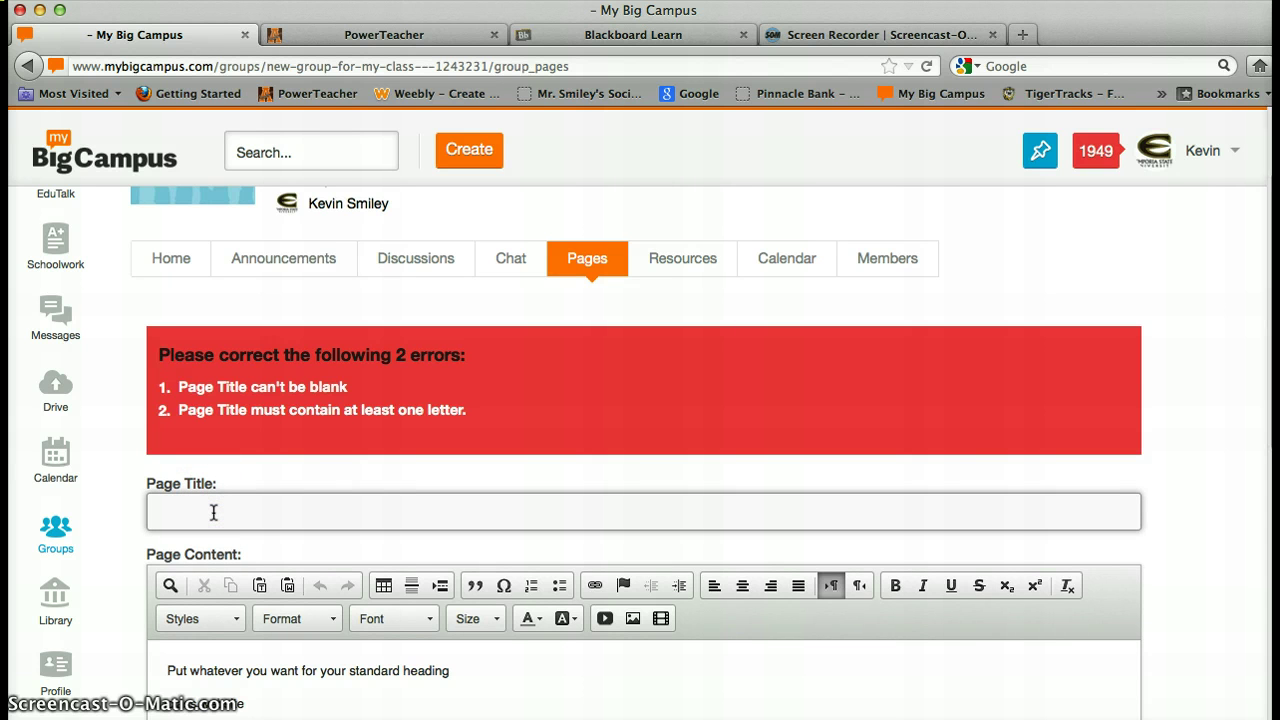
text(Week One)
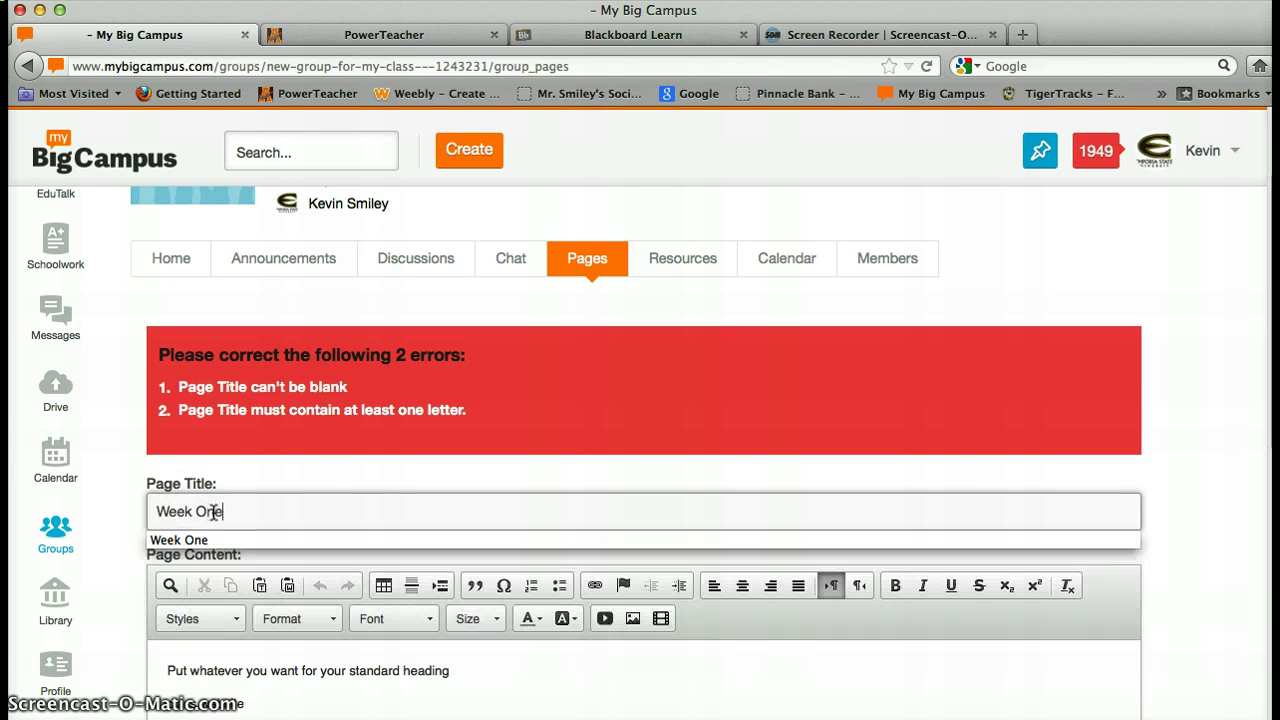
click(117, 520)
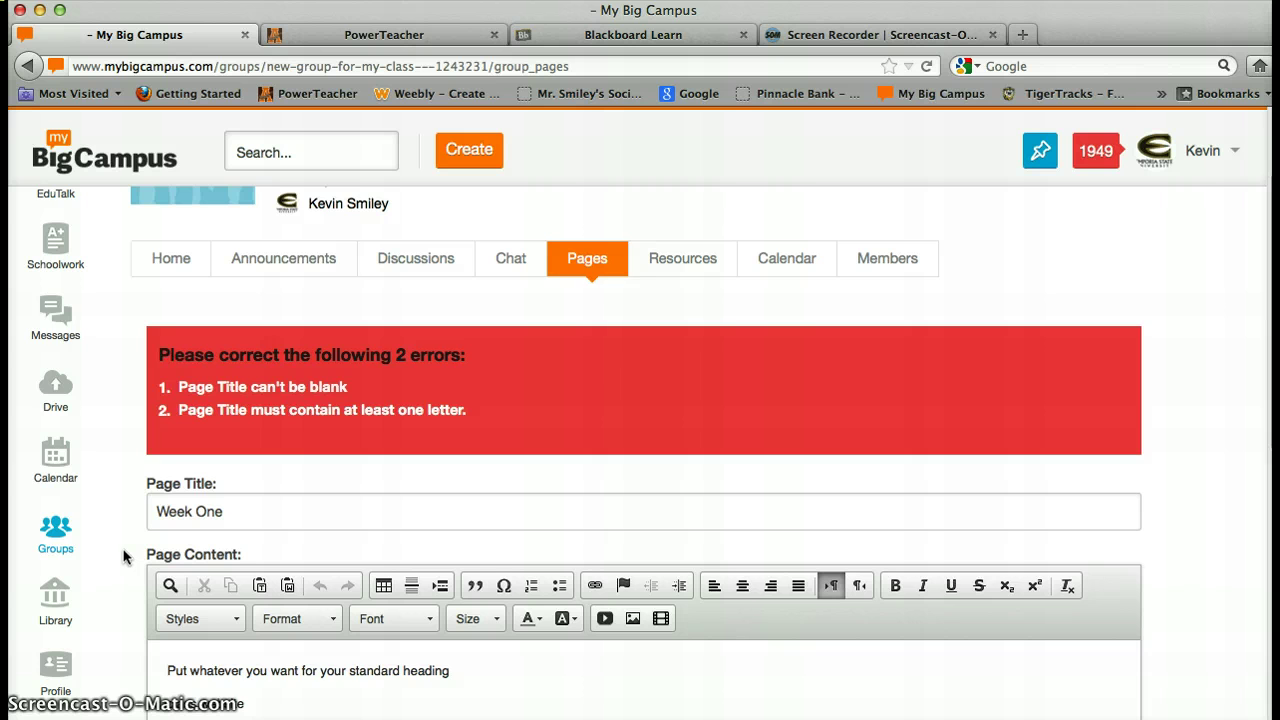
scroll(126, 557, down, 8)
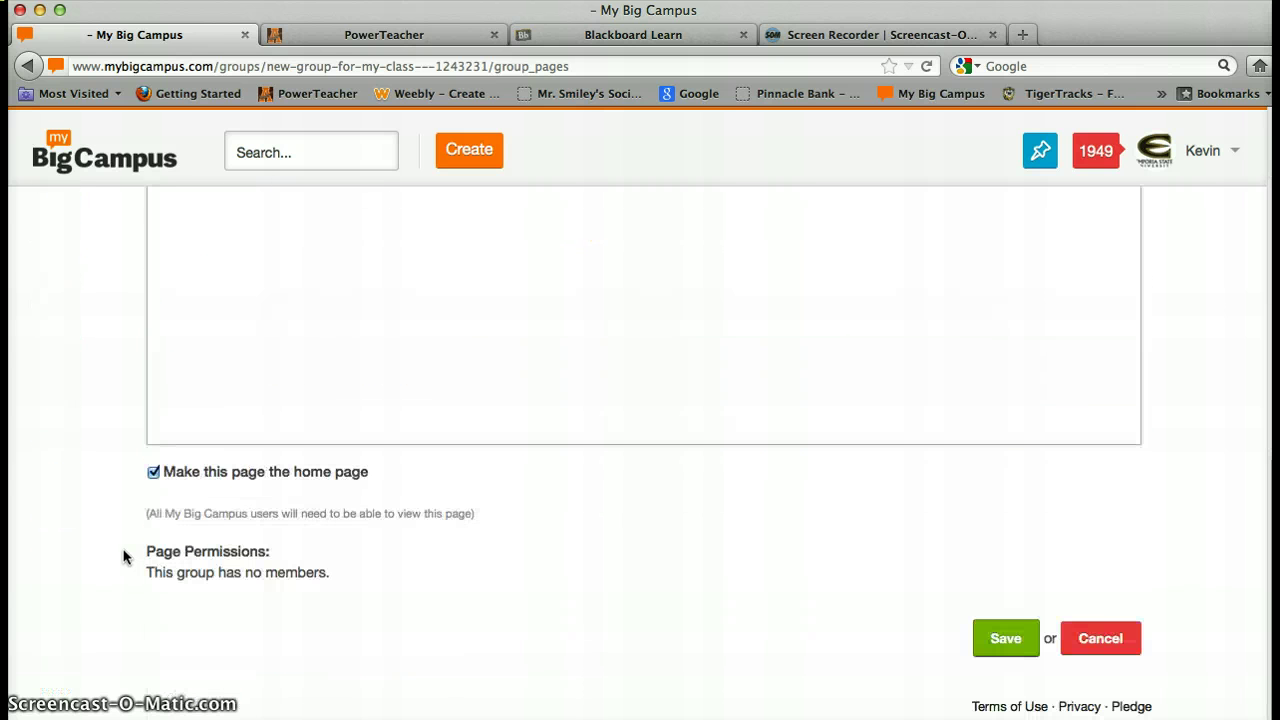
click(1006, 640)
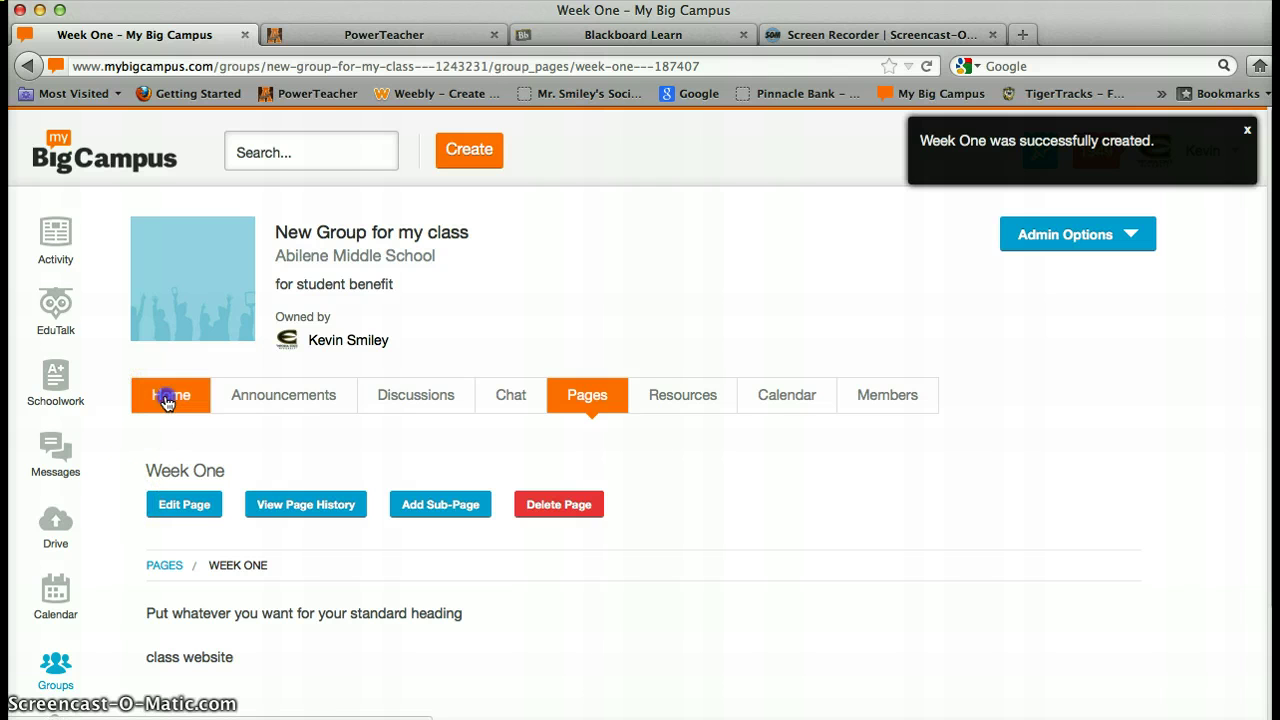
Step: Open the group's home section and review the page content shown there
click(167, 400)
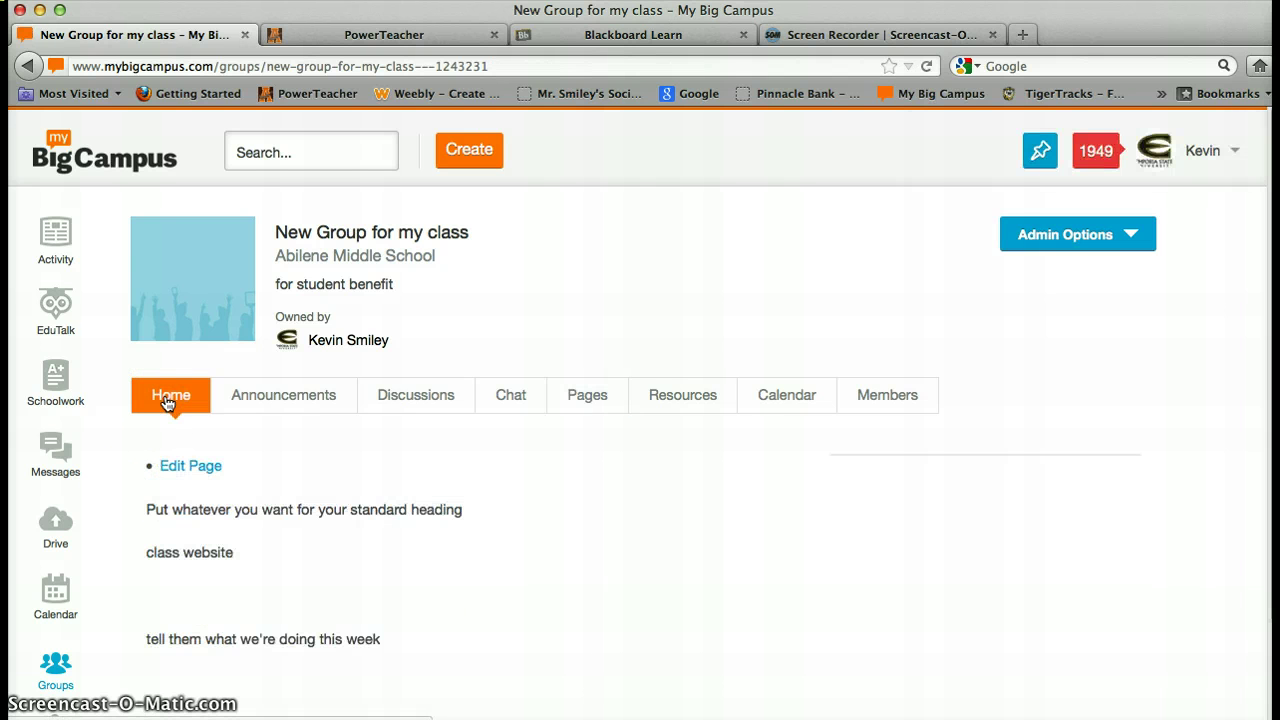
scroll(240, 590, down, 1)
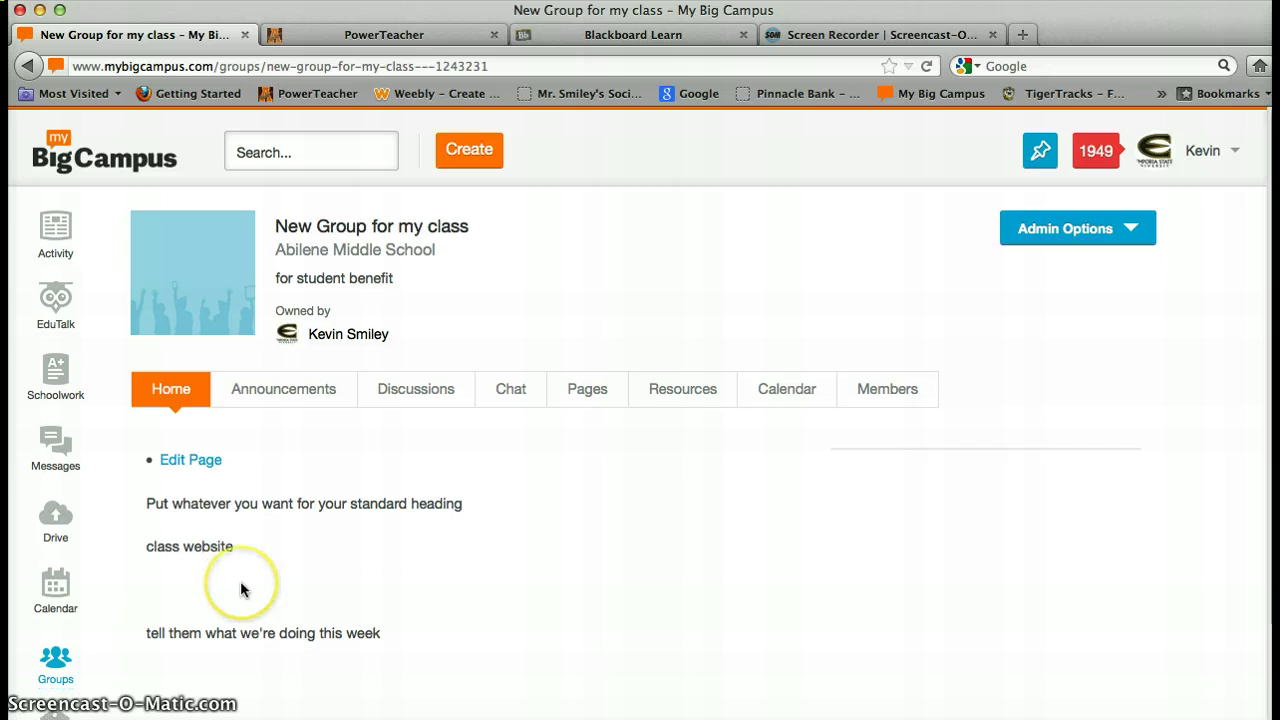
scroll(240, 590, down, 2)
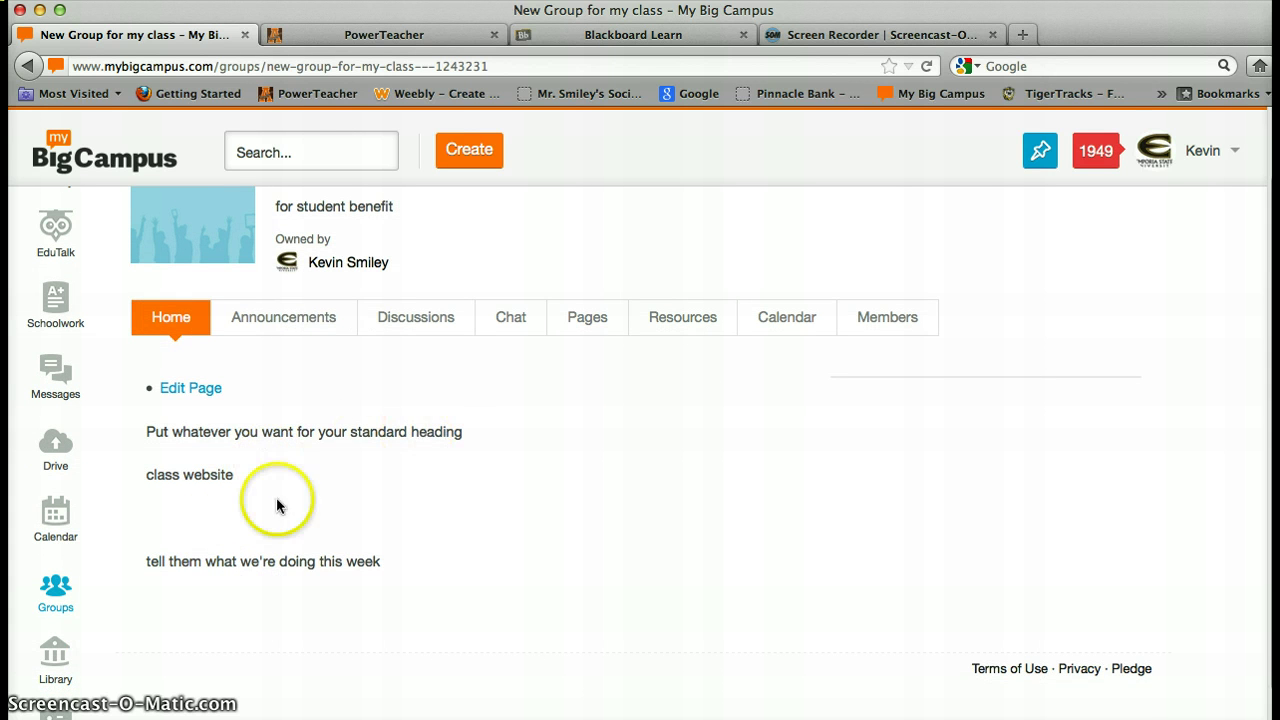
Step: Start another page in the group's pages section, titled "Week Two" and based on the "Title It" template
click(587, 319)
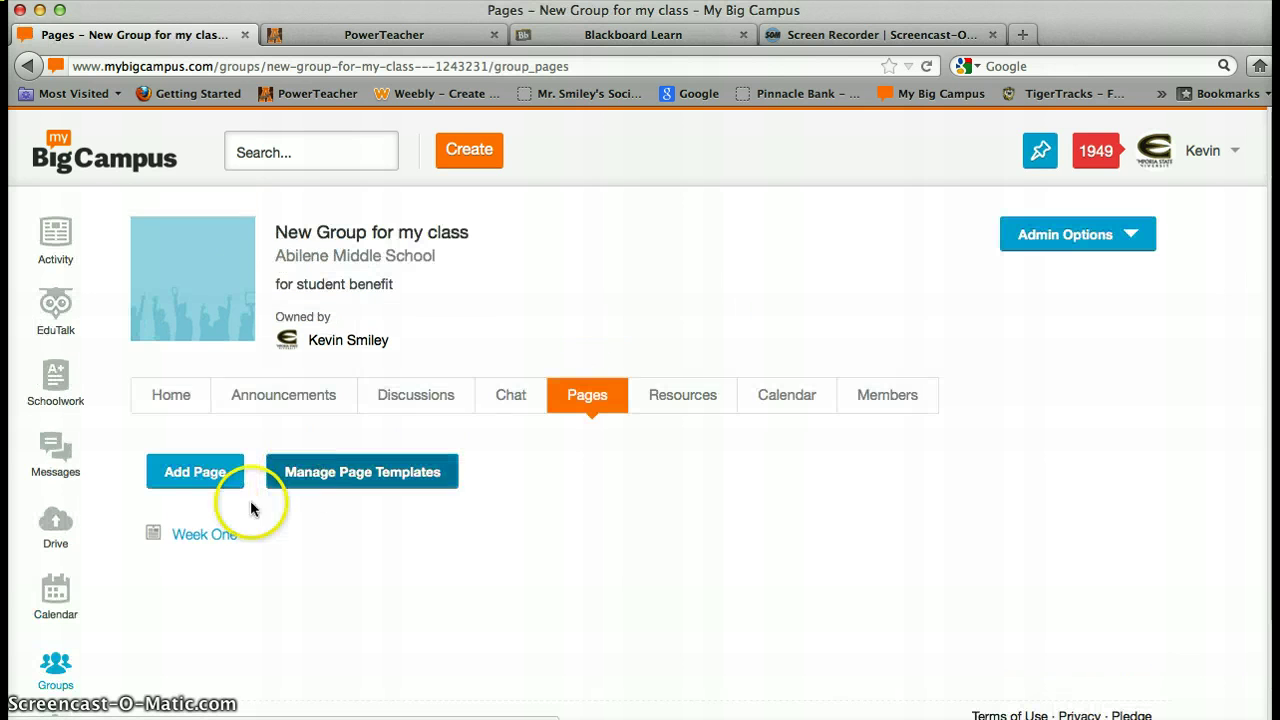
click(196, 474)
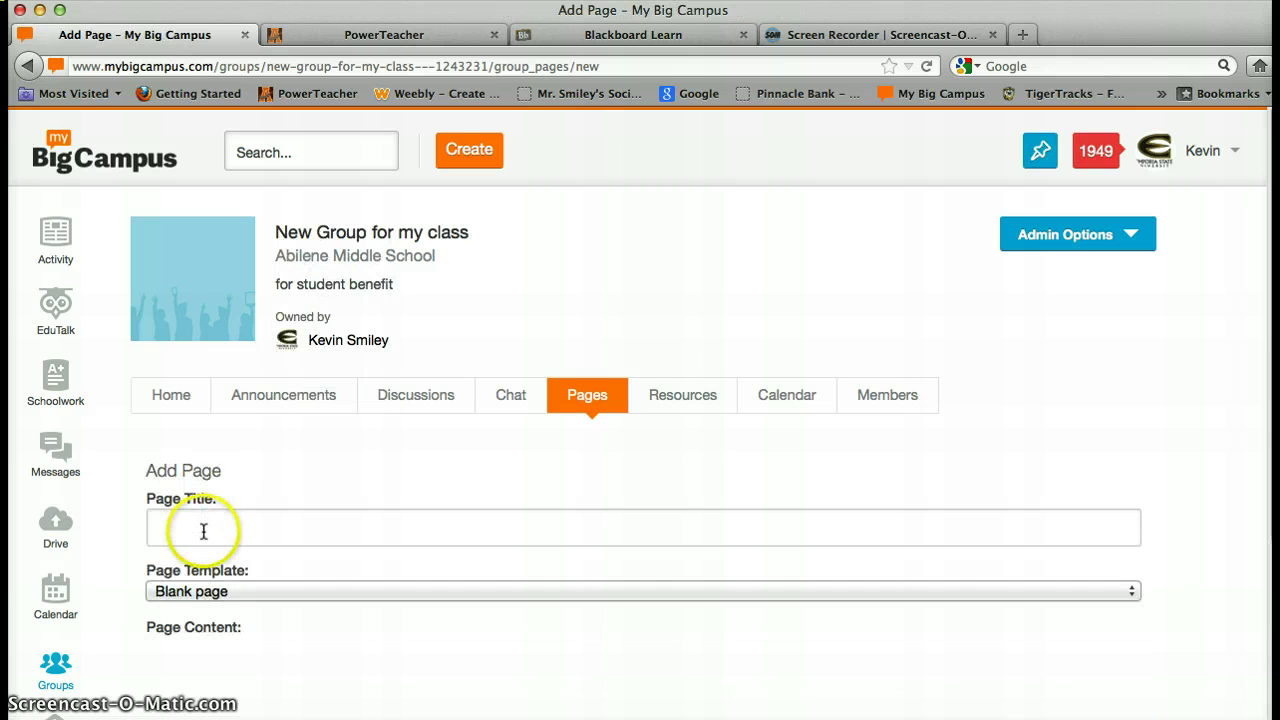
click(205, 518)
text(Week )
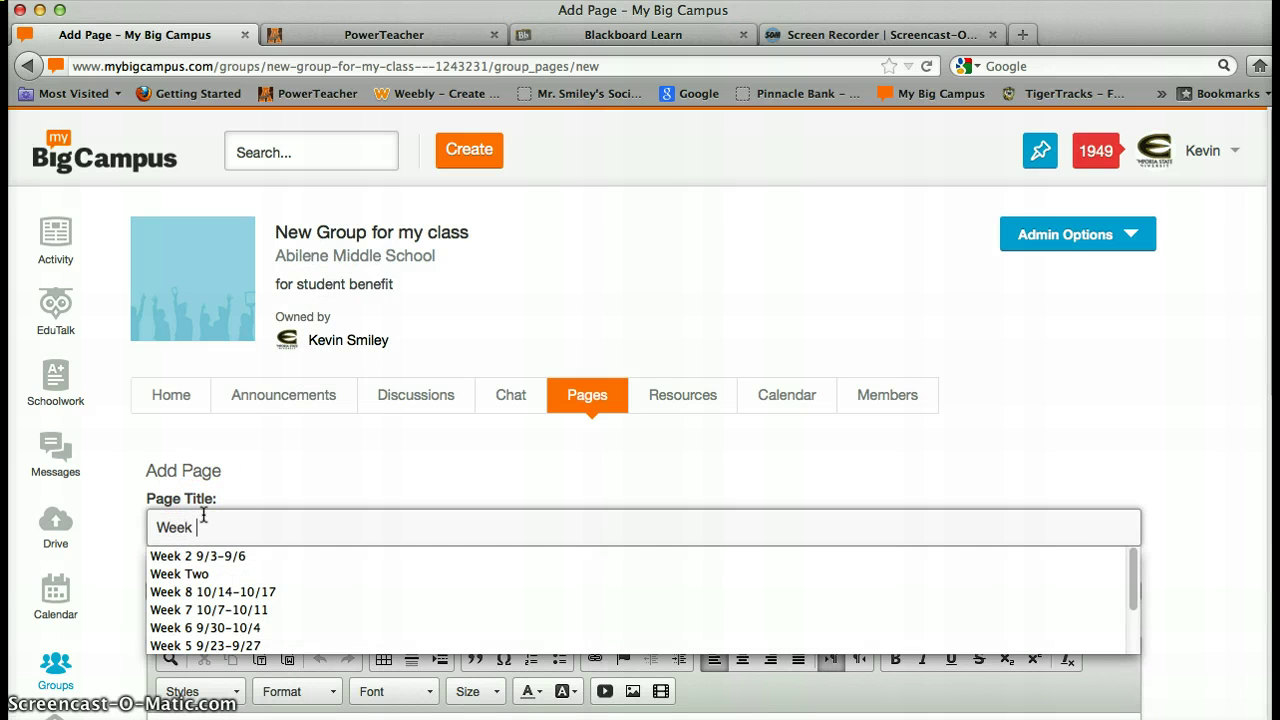
text(Two)
click(115, 562)
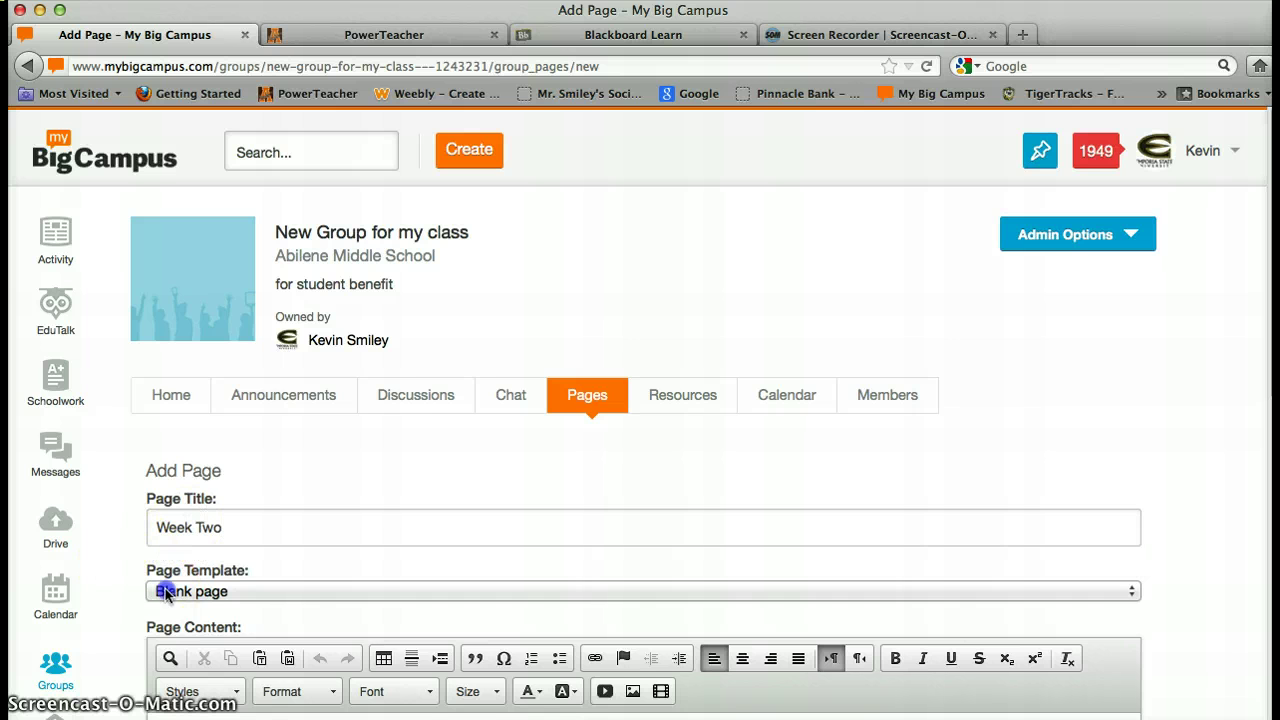
click(165, 592)
click(167, 628)
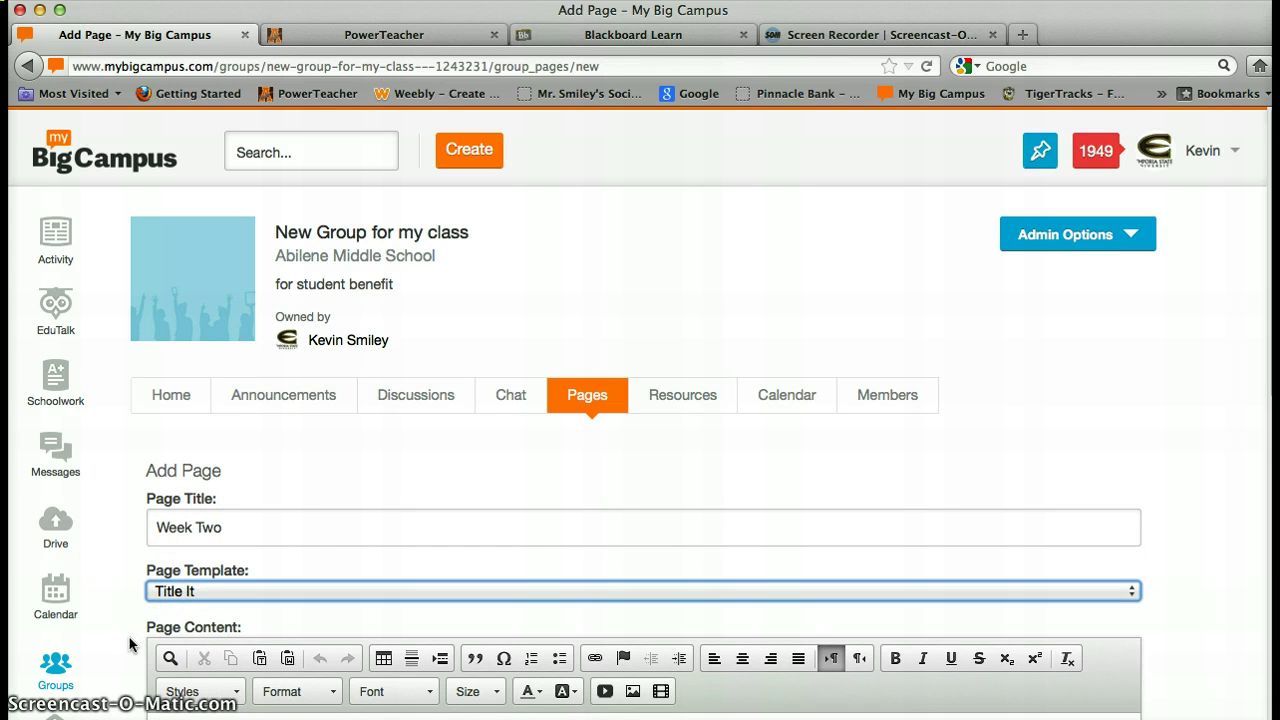
Step: Add the line "Tell them about week 2" below the template text in the page content
scroll(130, 645, down, 5)
click(190, 567)
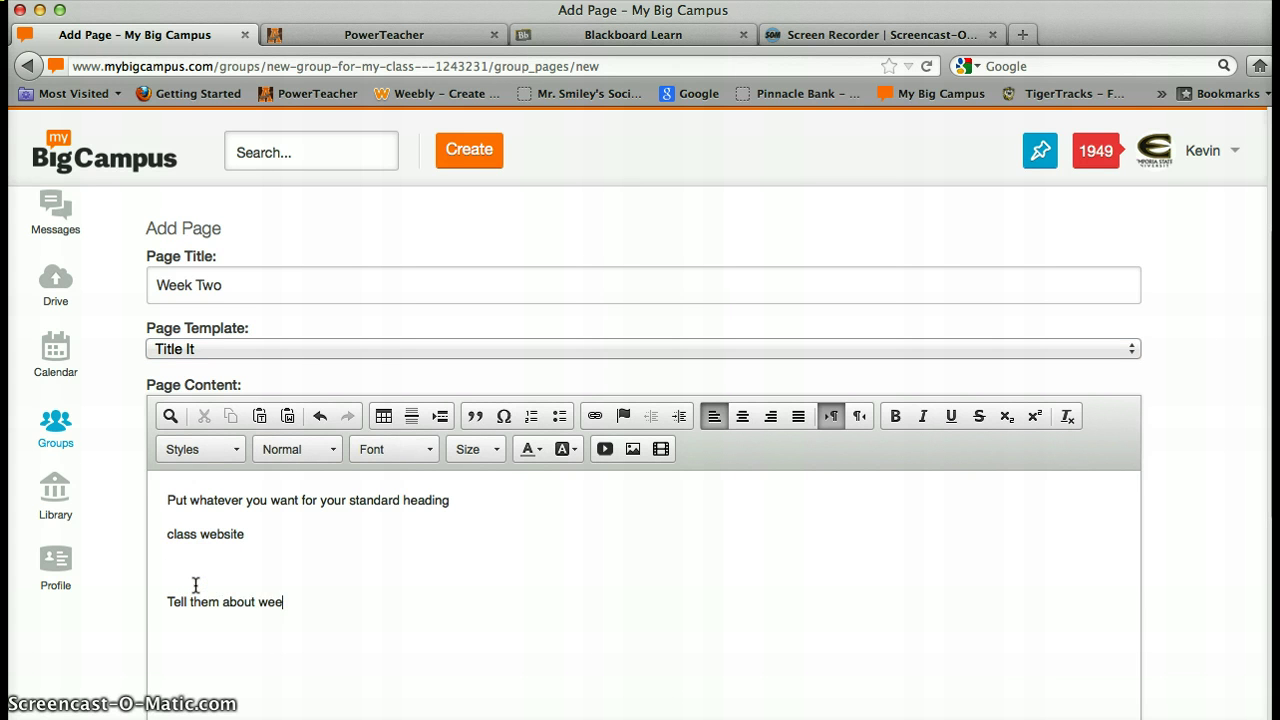
text(2)
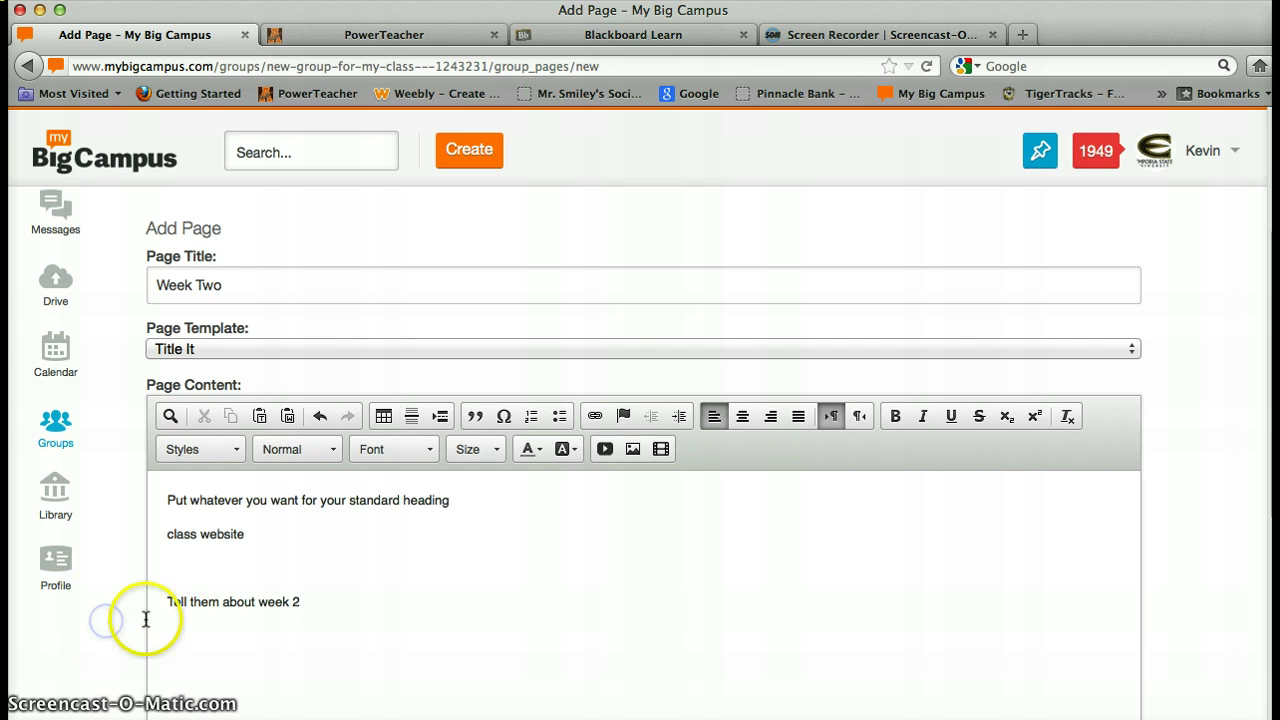
Step: Save the Week Two page without making it the home page, and return to the group's list of pages
scroll(116, 629, down, 5)
click(148, 610)
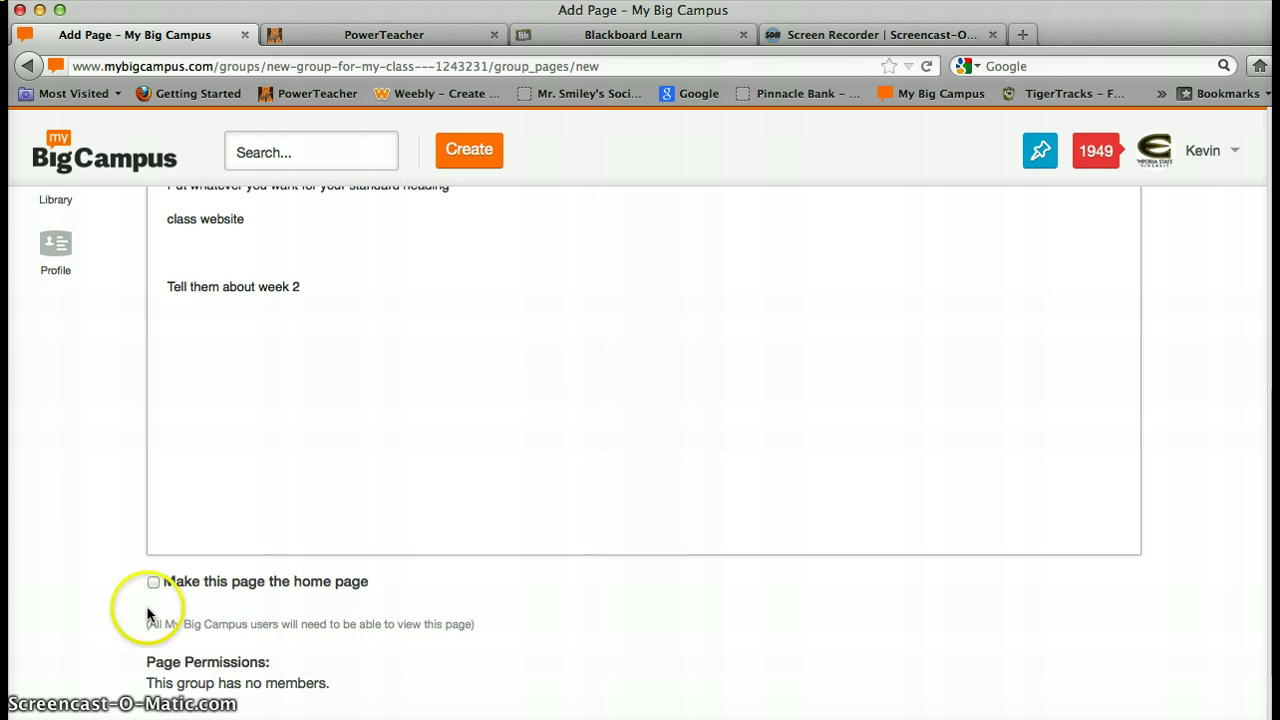
click(152, 585)
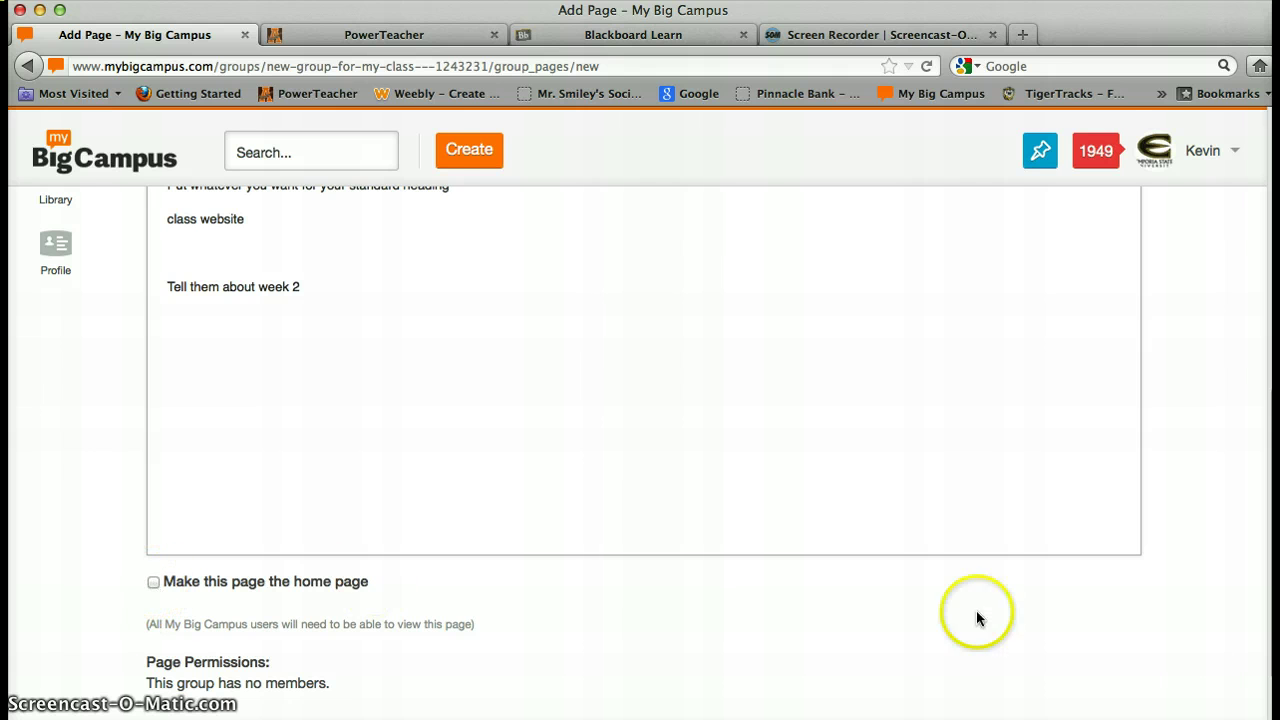
scroll(1000, 612, down, 1)
click(1003, 700)
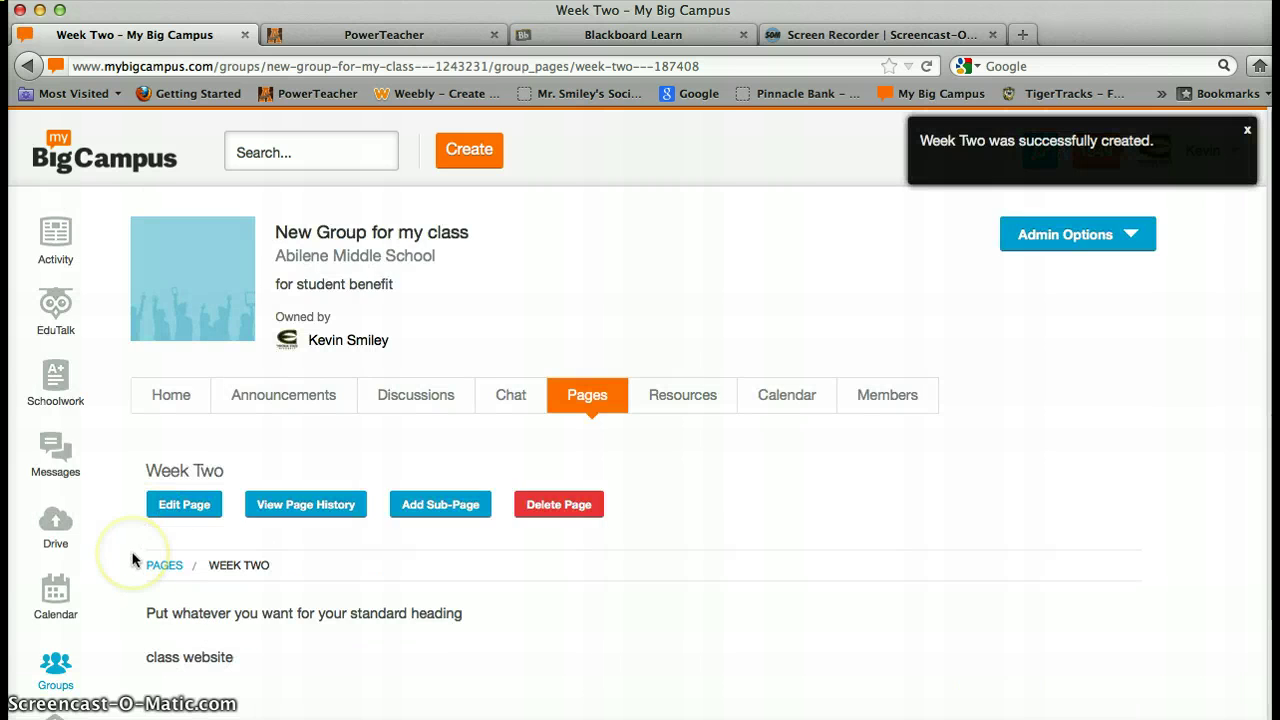
scroll(134, 555, down, 1)
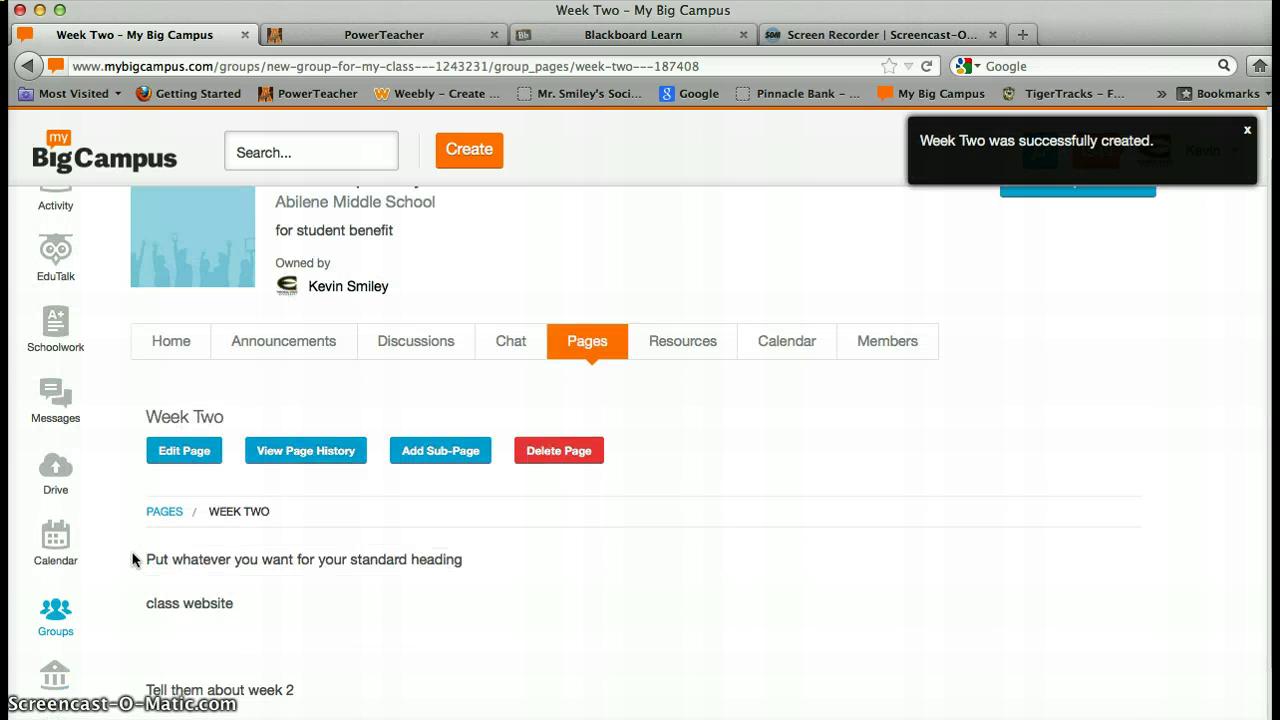
click(587, 345)
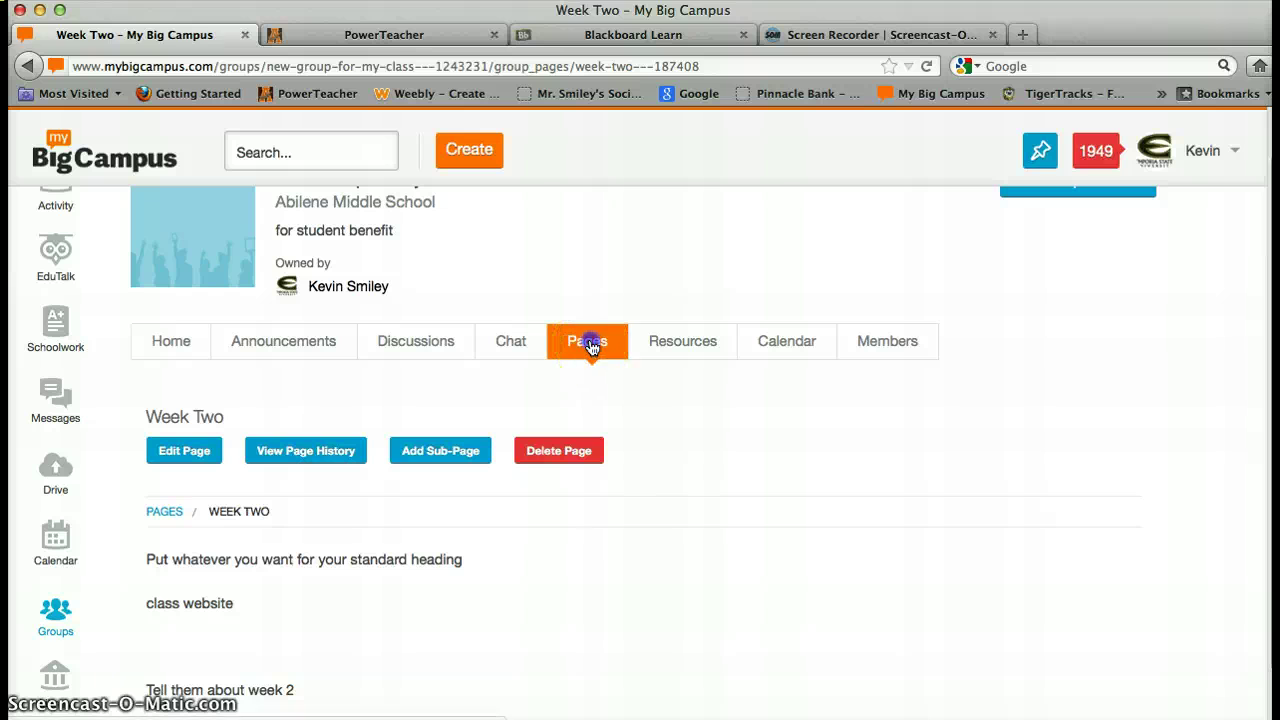